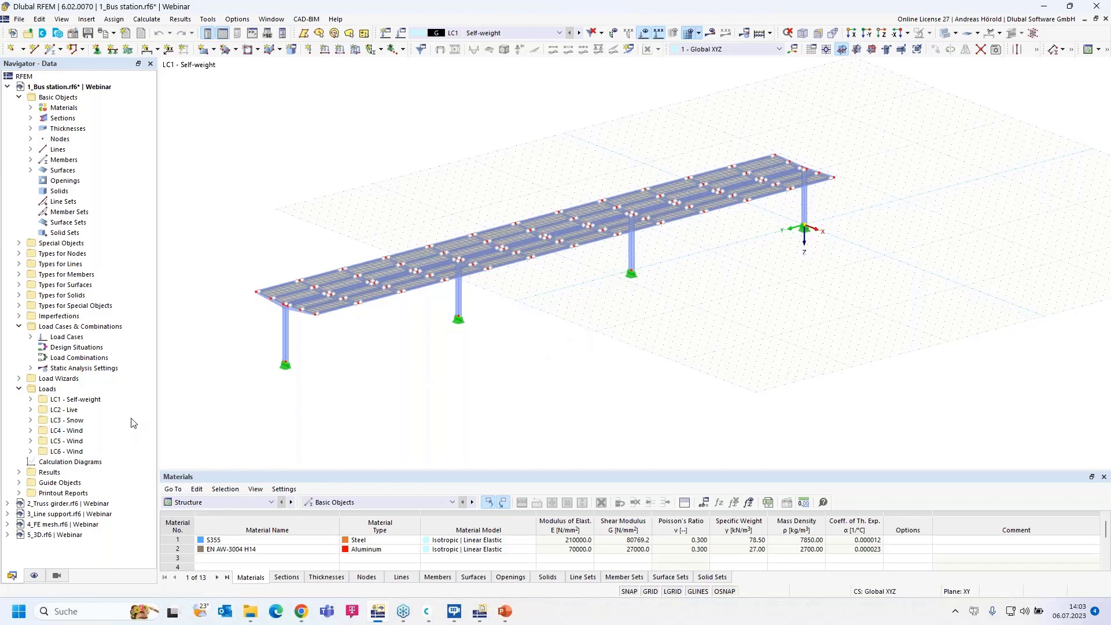
- Start a new guideline parallel to X in the global XY work plane at a Y offset of 0
left_click(19, 483)
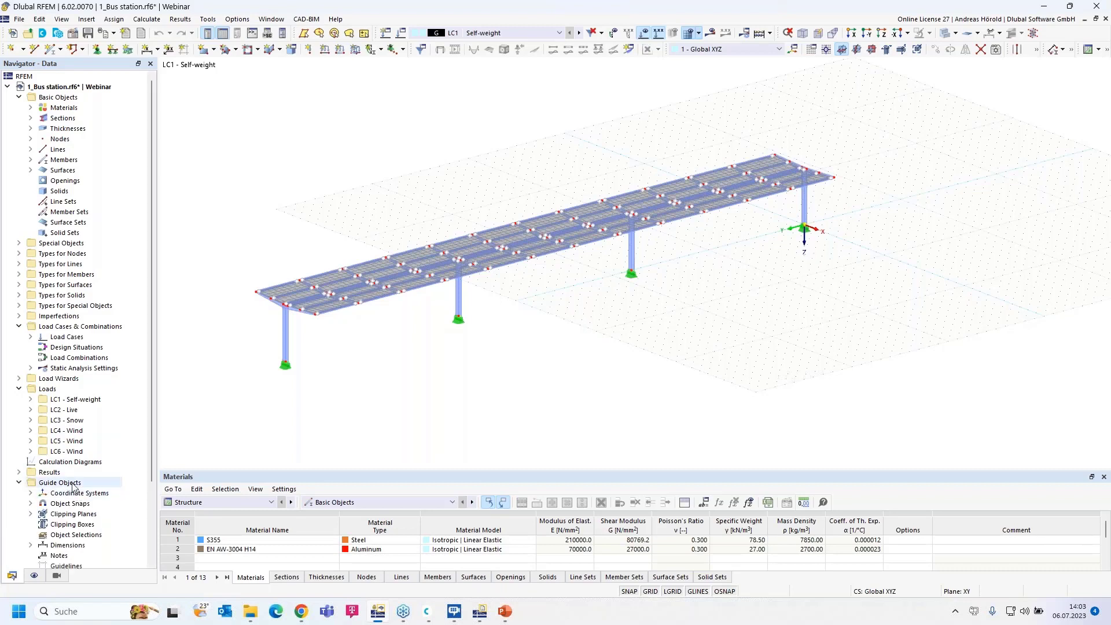
scroll(74, 487, "down", 3)
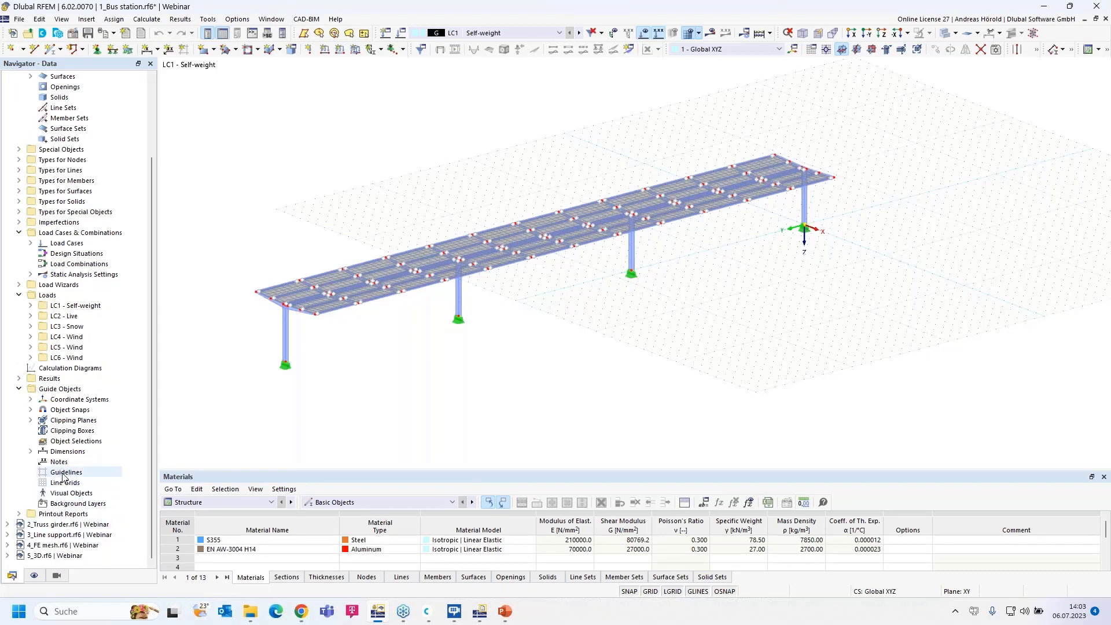
right_click(64, 473)
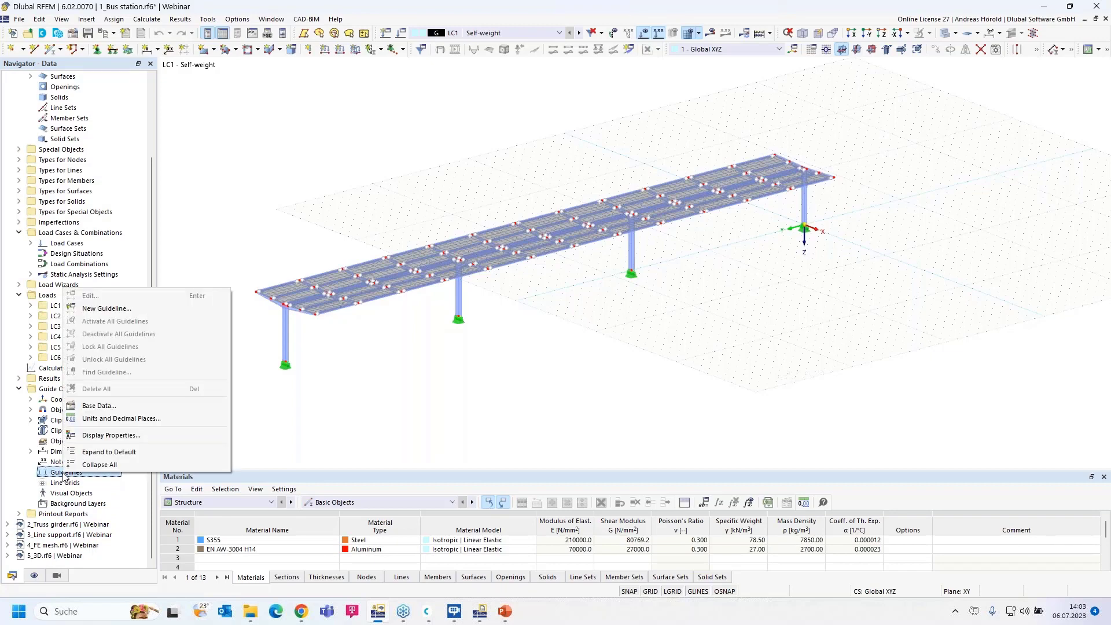
left_click(126, 311)
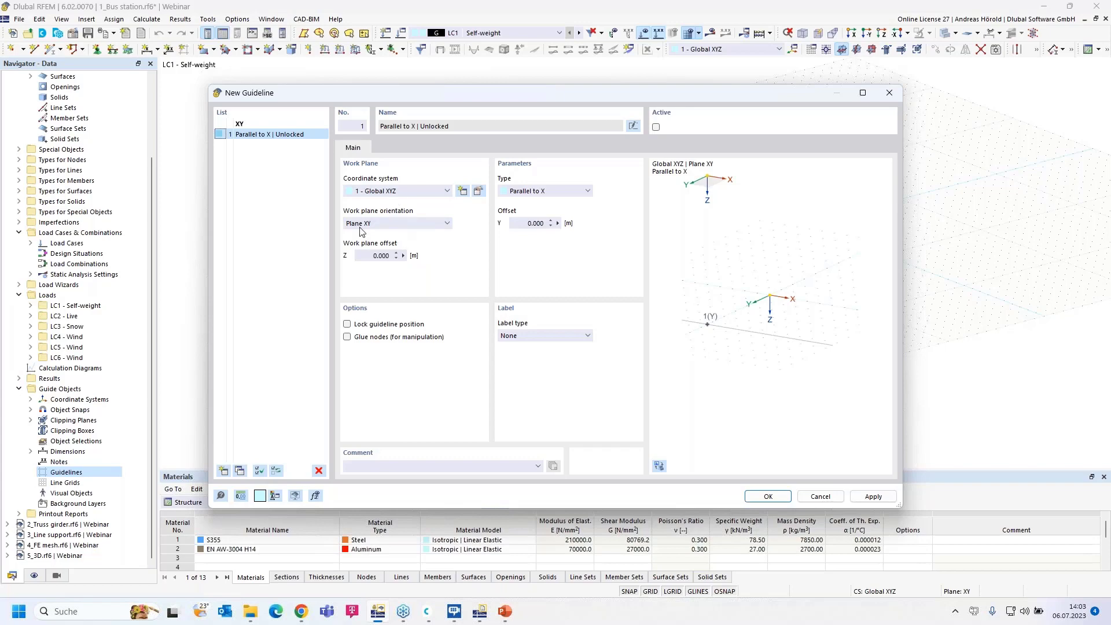
left_click_drag(631, 102, 387, 191)
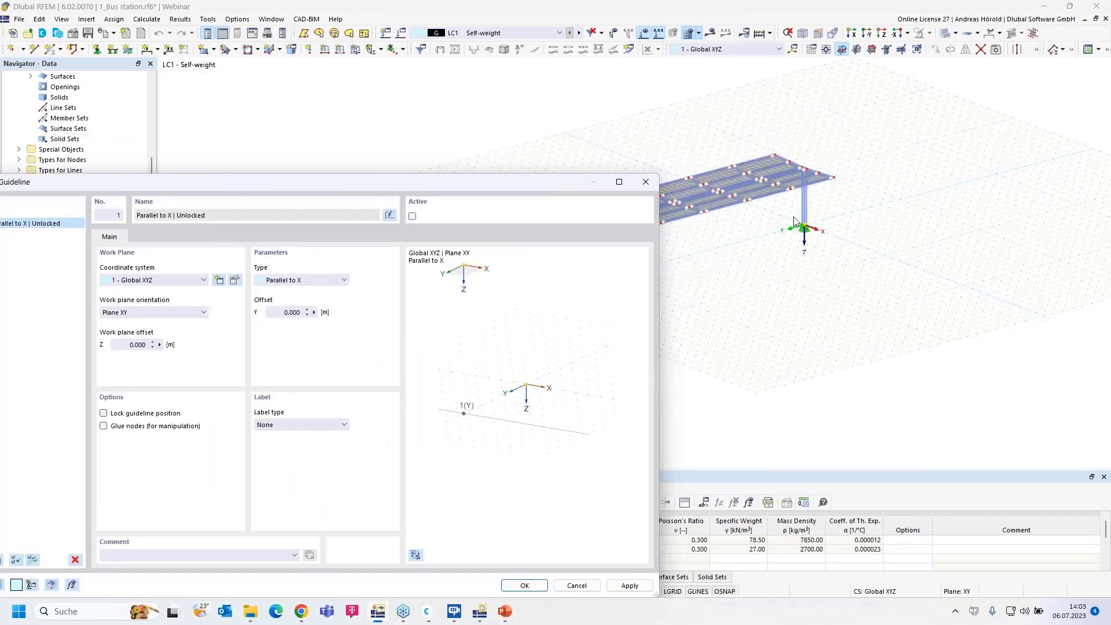
left_click_drag(425, 188, 627, 98)
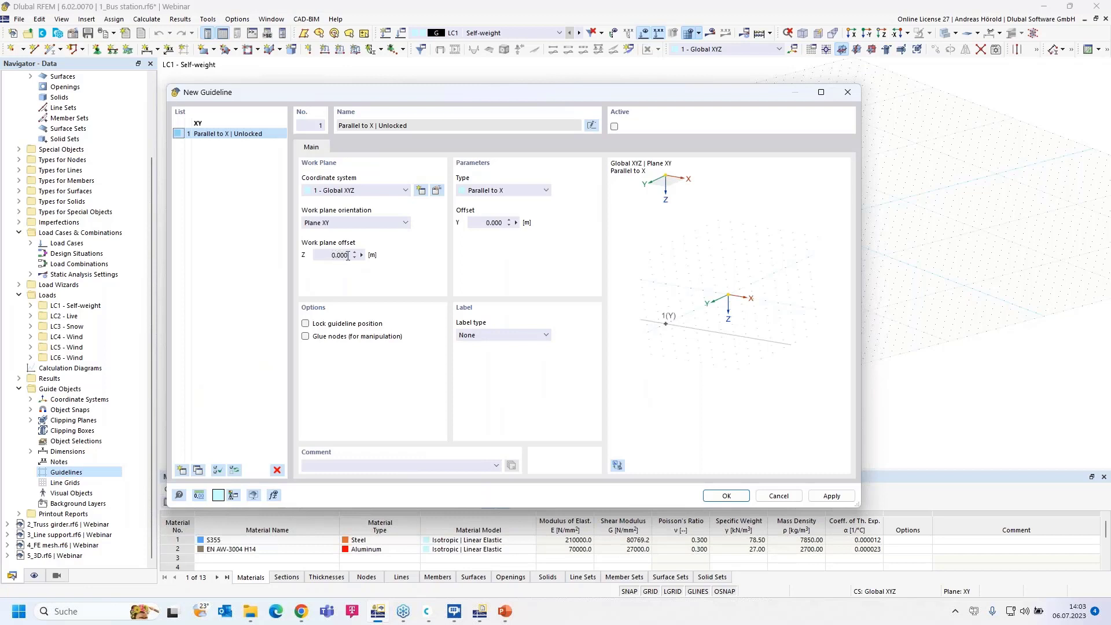
left_click(514, 193)
left_click(512, 189)
left_click_drag(642, 95, 518, 111)
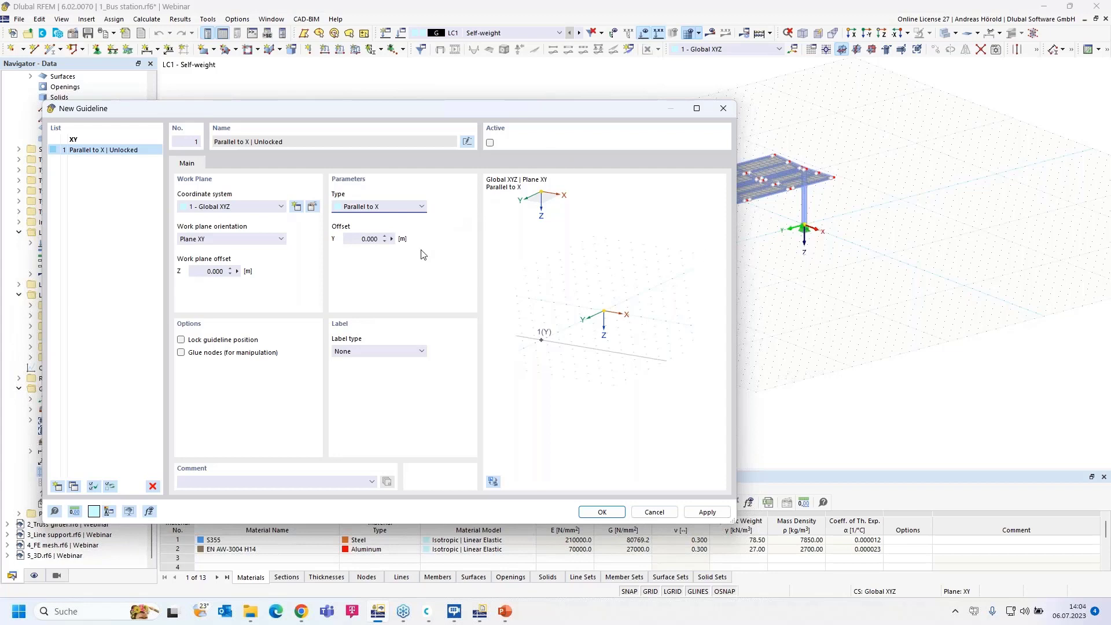
- Give the new guideline the user-defined label A and apply it to the model
left_click(379, 352)
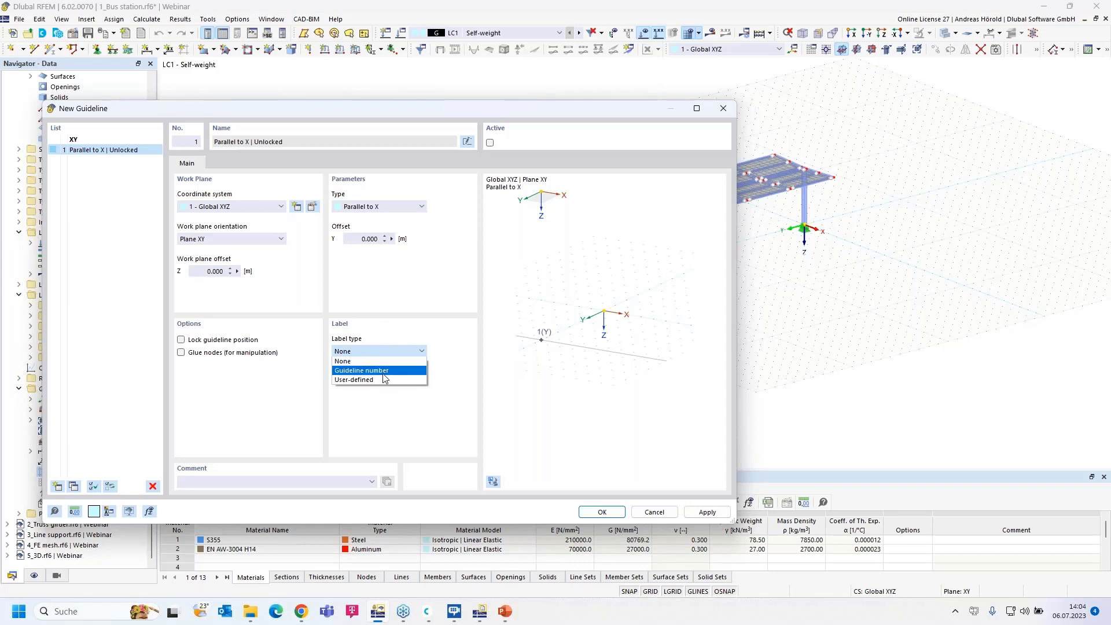
left_click(384, 371)
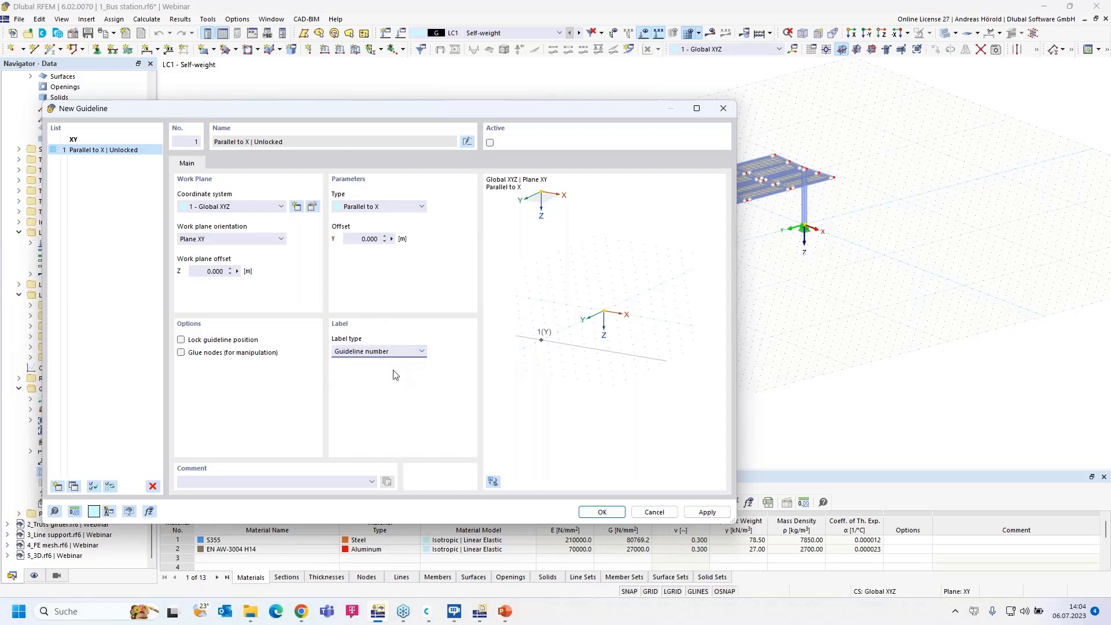
left_click(387, 354)
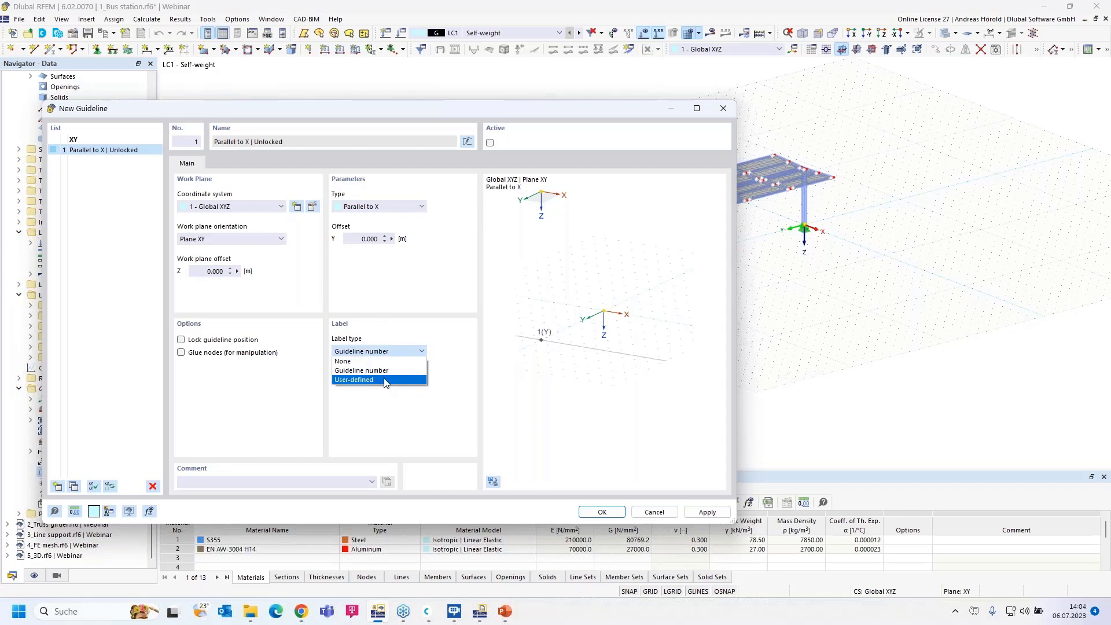
left_click(385, 380)
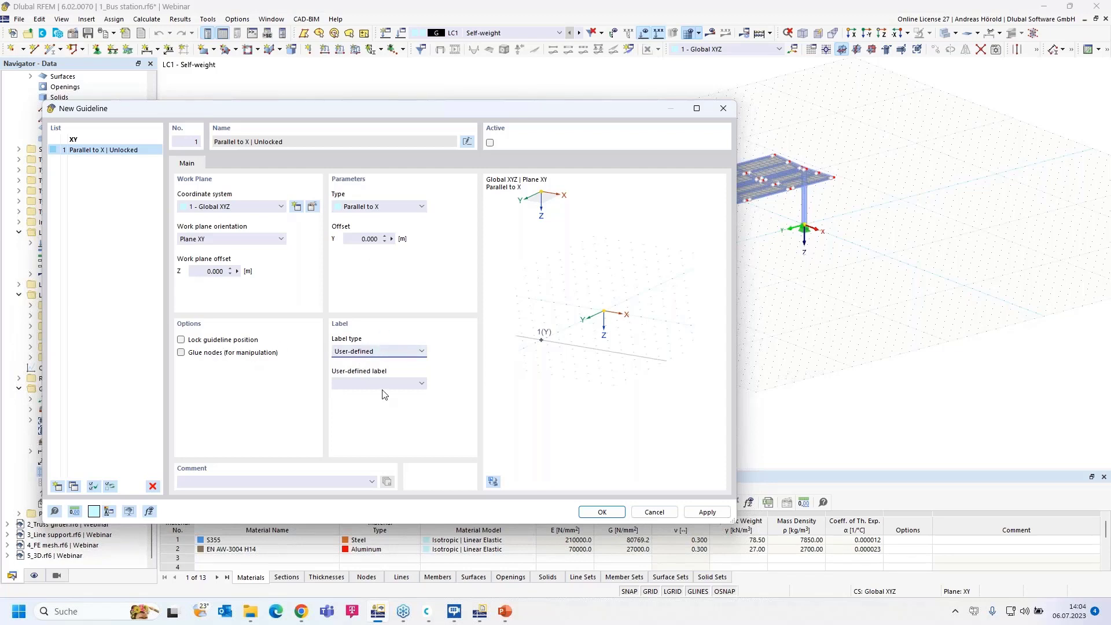
left_click(423, 385)
left_click(705, 513)
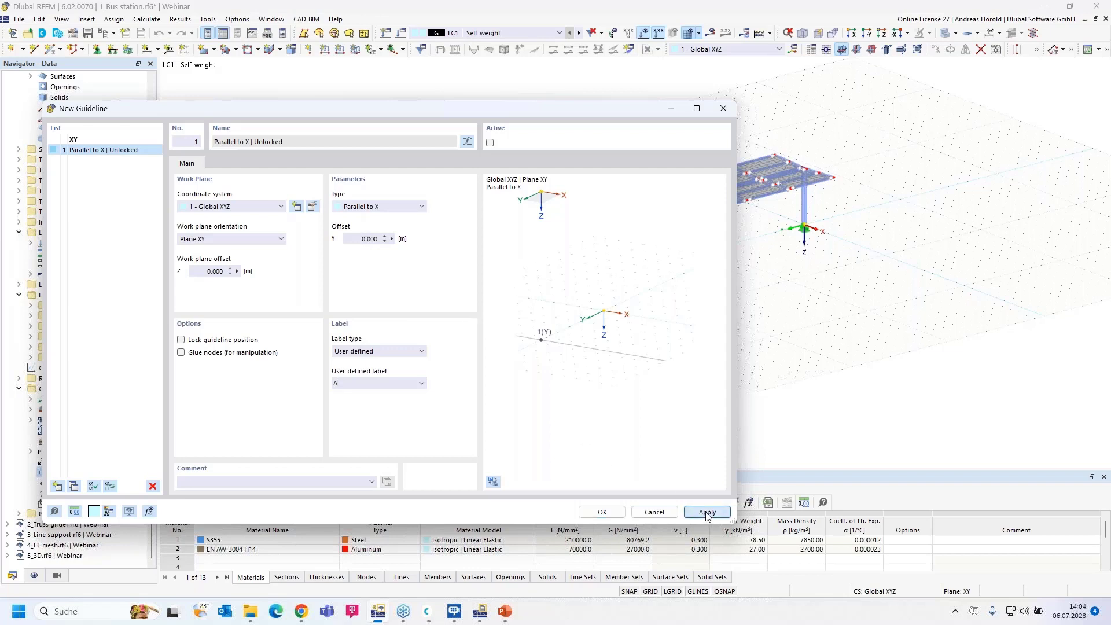
left_click_drag(626, 110, 439, 178)
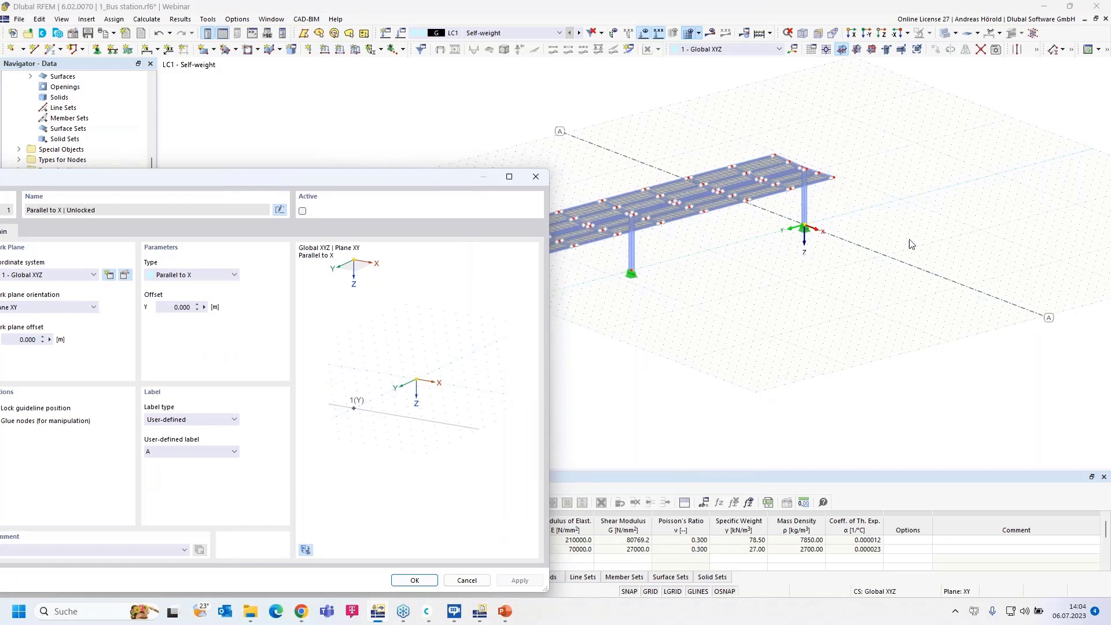
left_click_drag(296, 178, 644, 103)
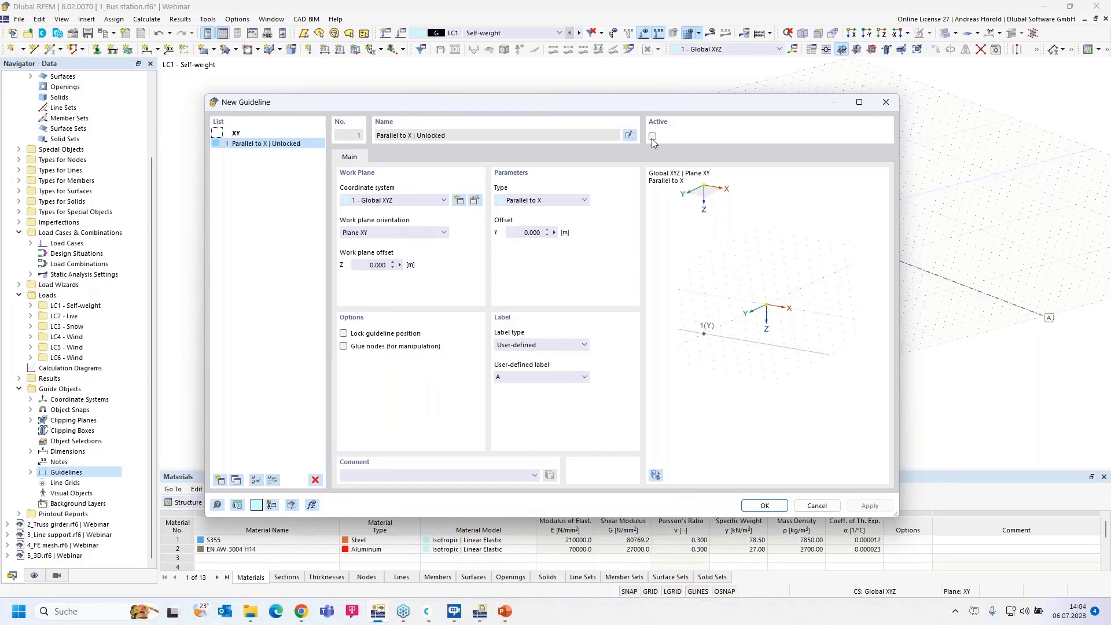
- Copy guideline A, measure between the first two column bases to set its Y offset to 18 m, and label it B
left_click(236, 480)
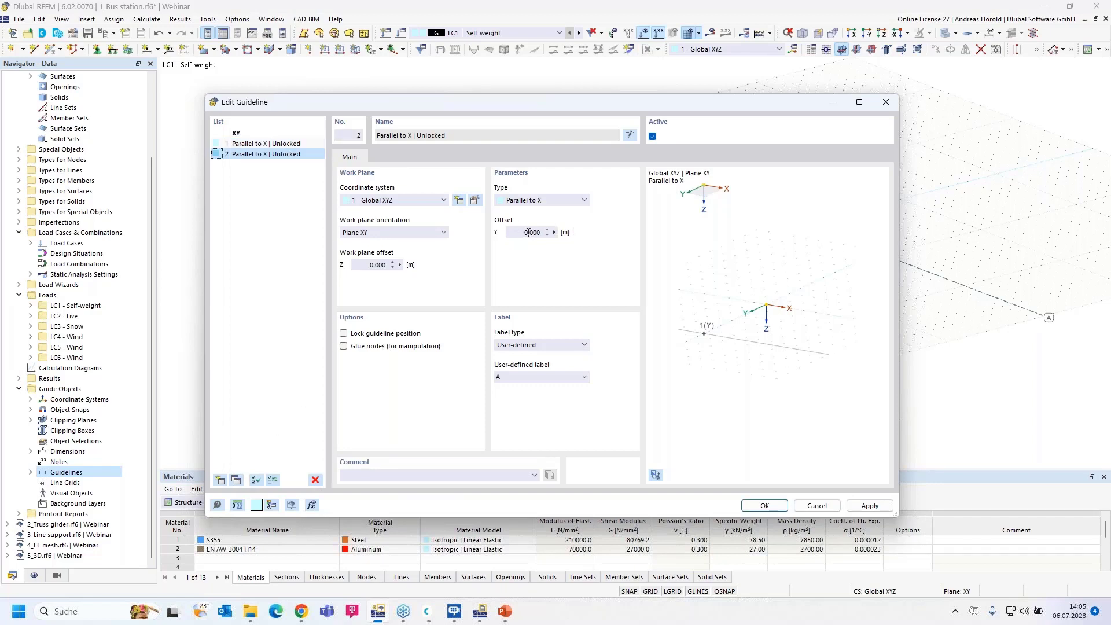
left_click(555, 233)
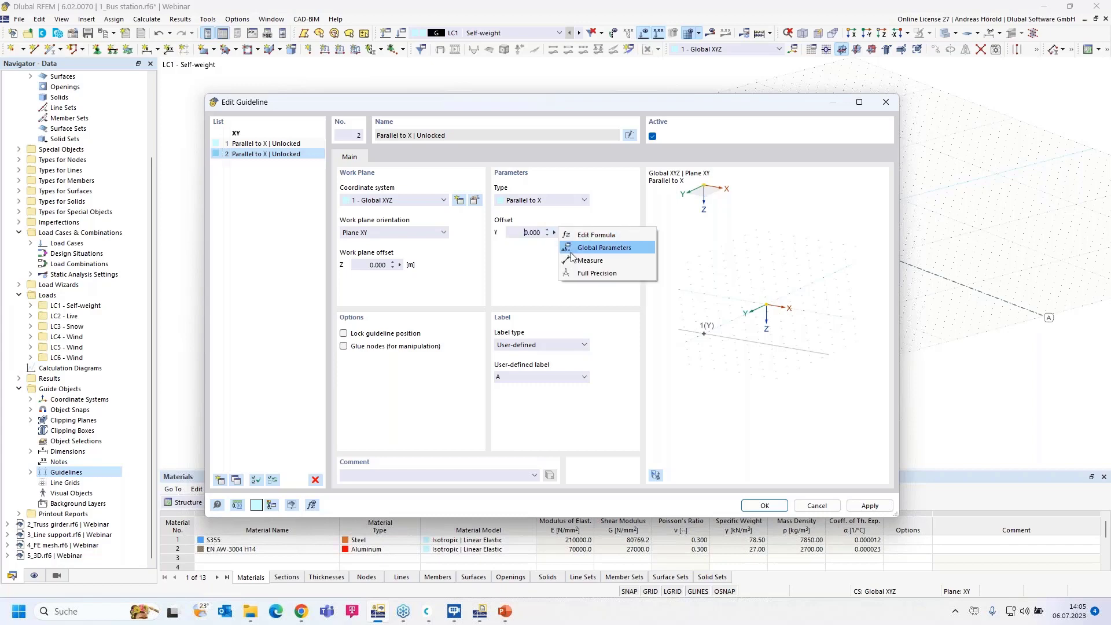
left_click(568, 262)
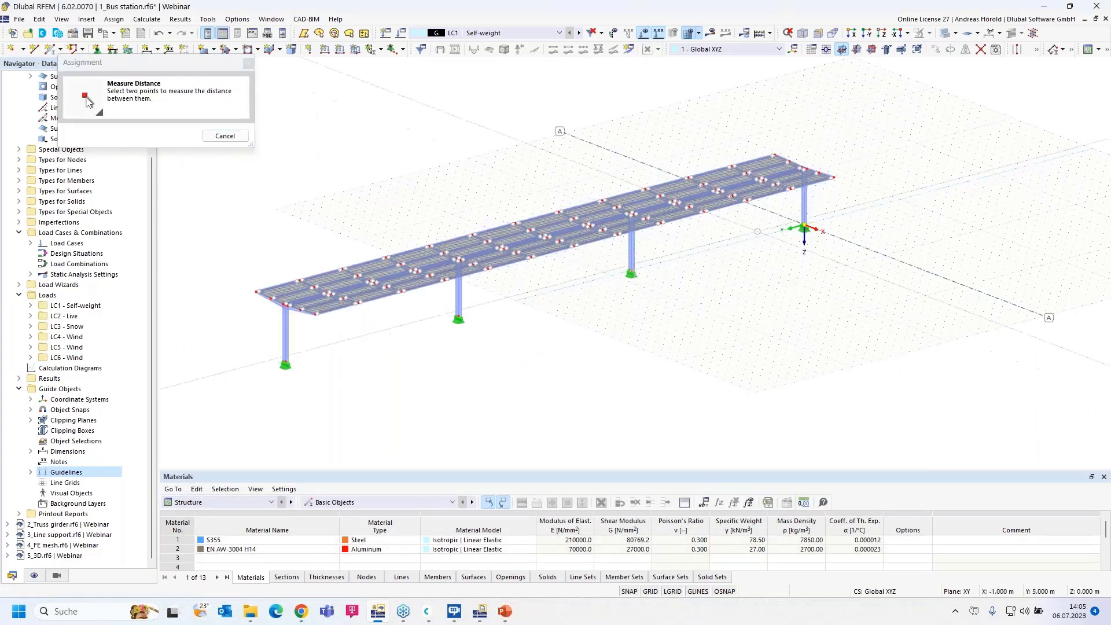
left_click(804, 225)
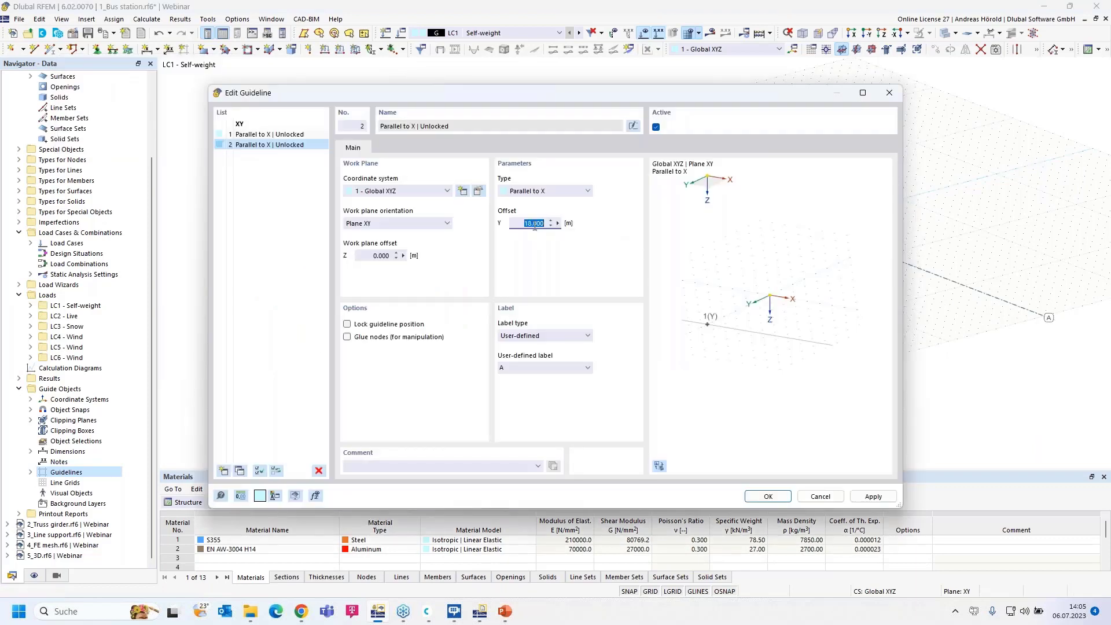
double_click(501, 368)
left_click(872, 495)
left_click_drag(777, 95, 802, 78)
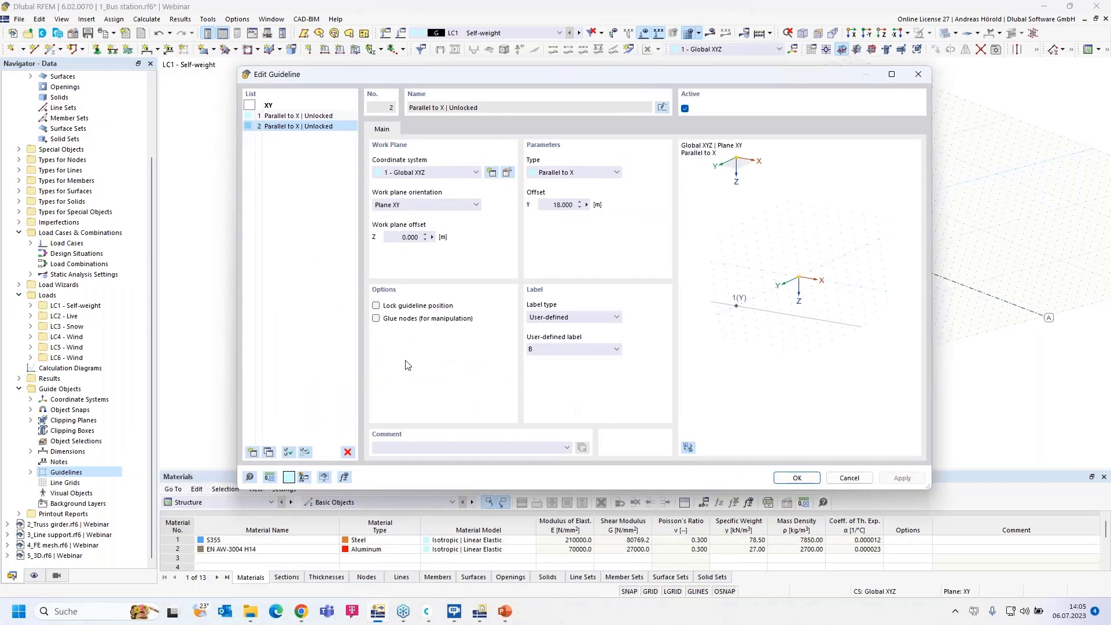
- Copy guideline B with a Y offset of 36 m and the label C, and apply it
left_click(269, 452)
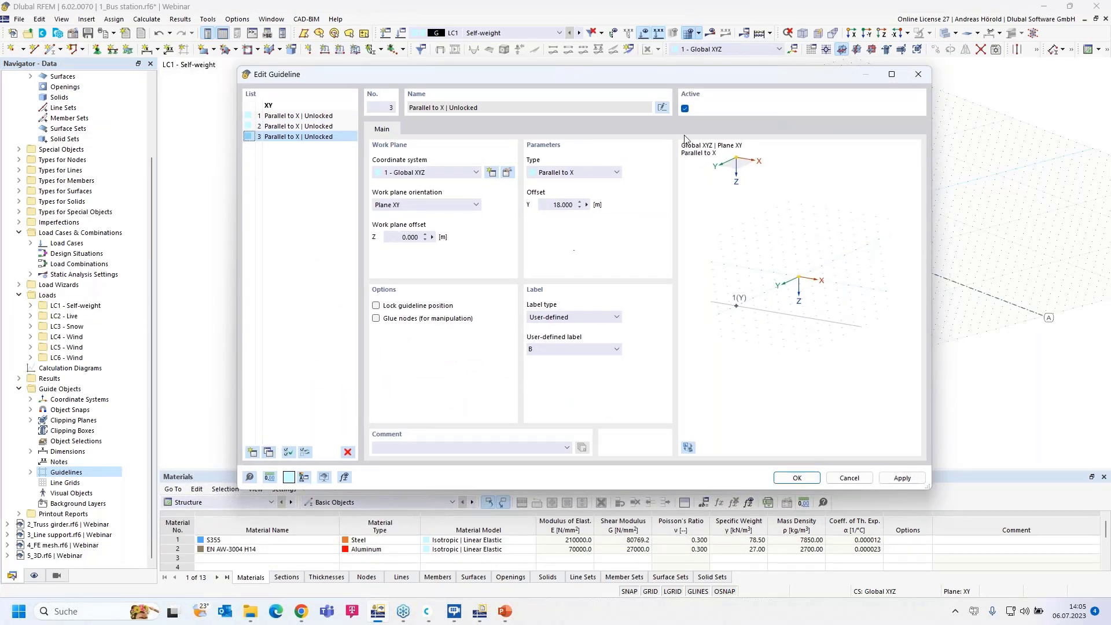
left_click(552, 205)
type("36")
left_click(531, 349)
left_click(901, 478)
left_click_drag(780, 78, 804, 109)
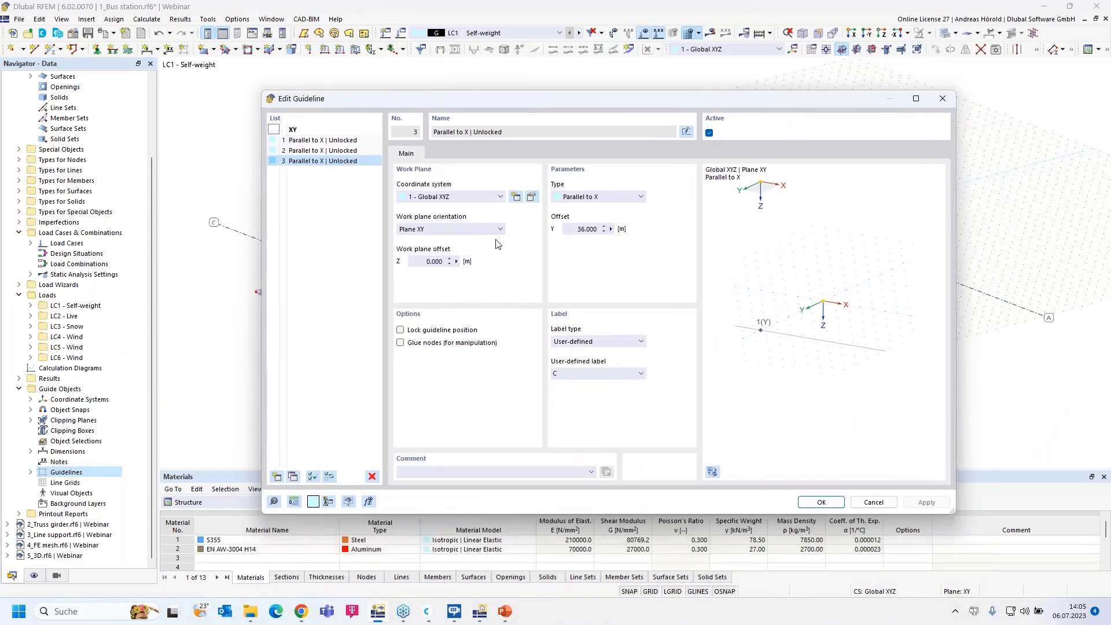
- Copy guideline C with a Y offset of 54 m and the label D, and finish creating the guidelines
left_click(294, 477)
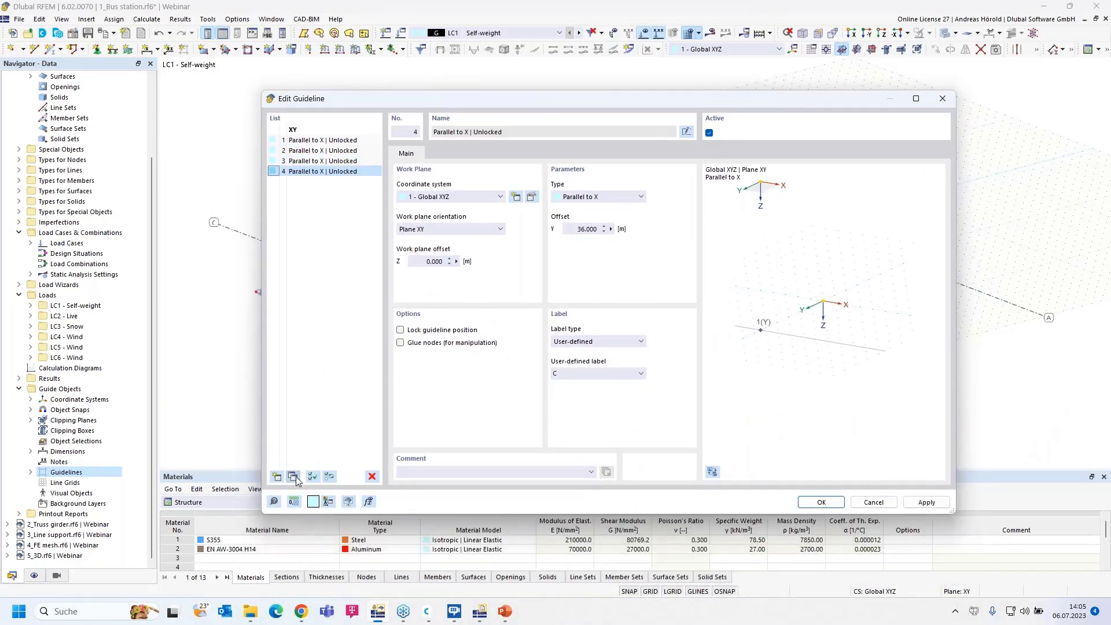
left_click(581, 228)
type("54")
left_click(585, 373)
left_click(820, 502)
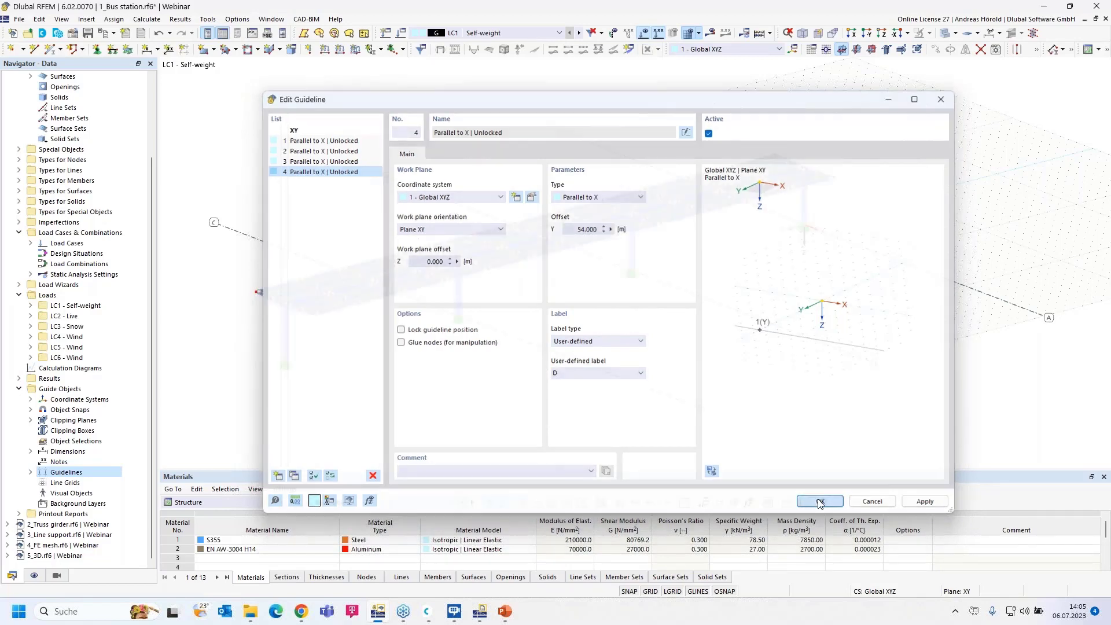
middle_click_drag(695, 351, 749, 342)
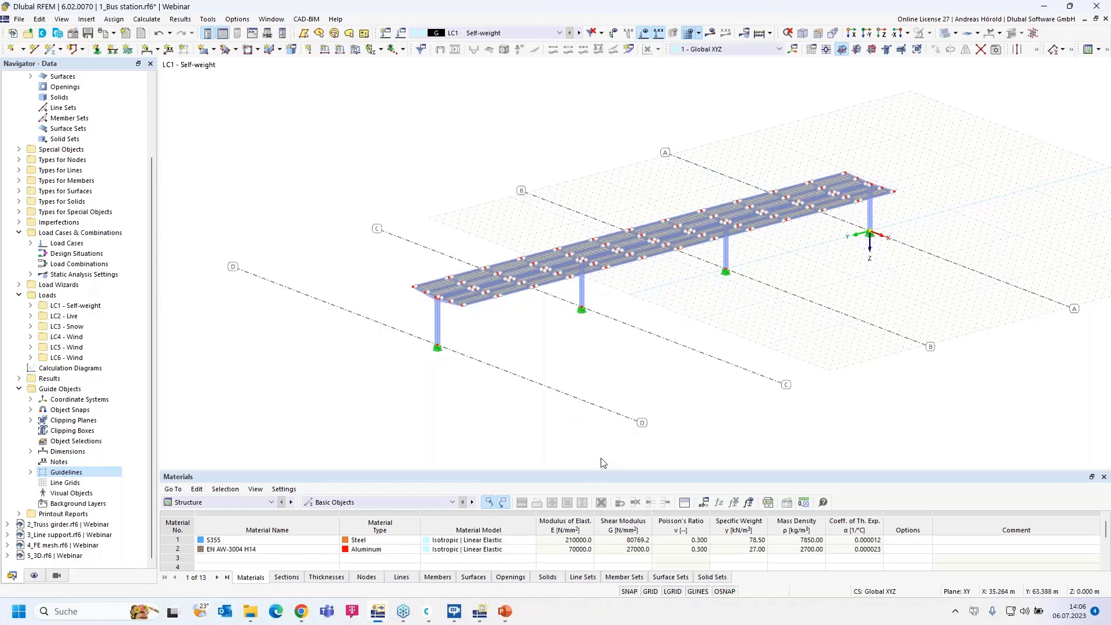
right_click(652, 593)
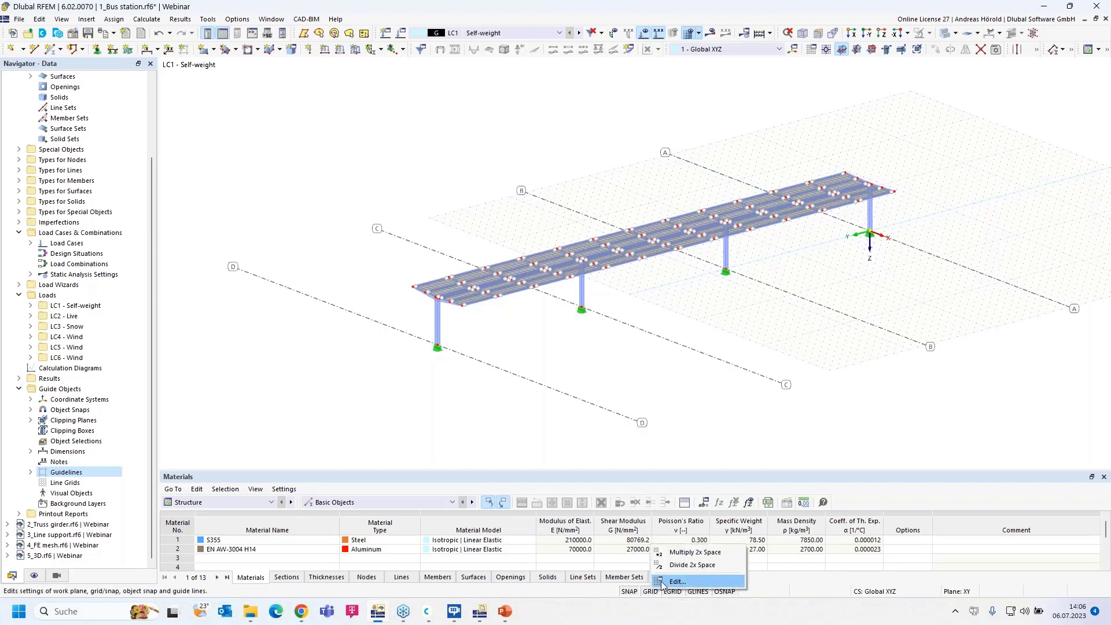
left_click(665, 581)
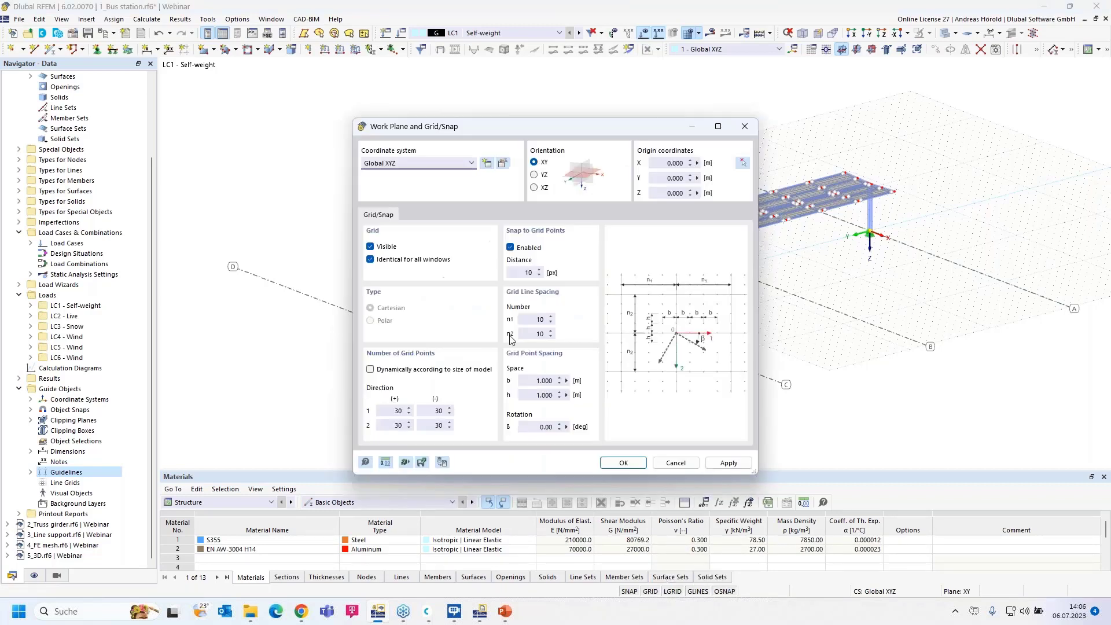
left_click(675, 462)
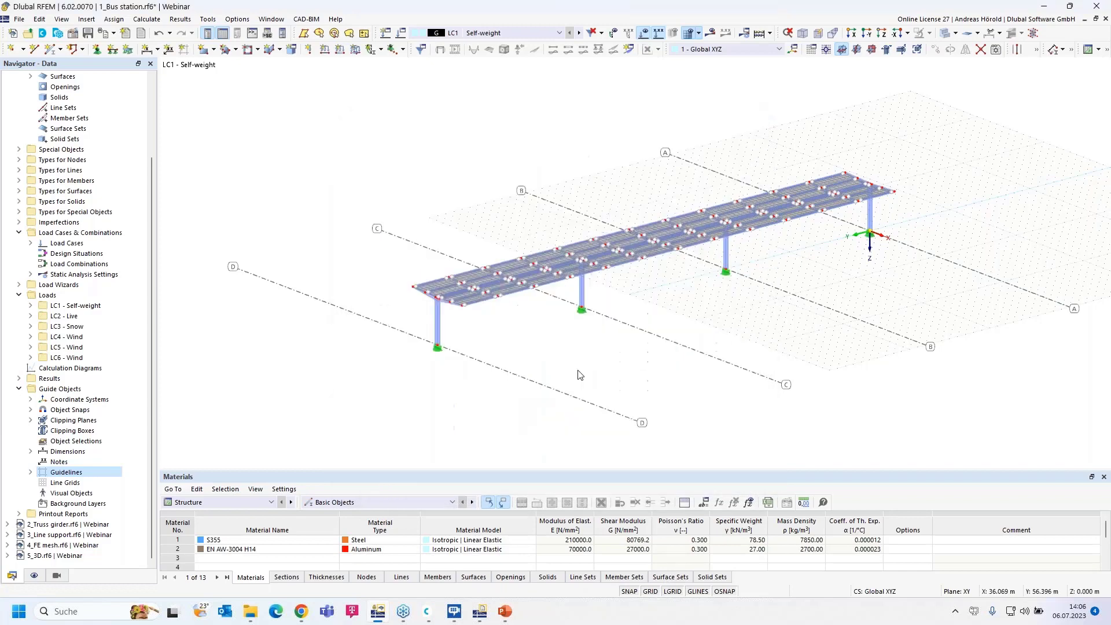
- Set the work plane's grid points to 15 each way in direction 1 and +70/-10 in direction 2, and apply
left_click(208, 19)
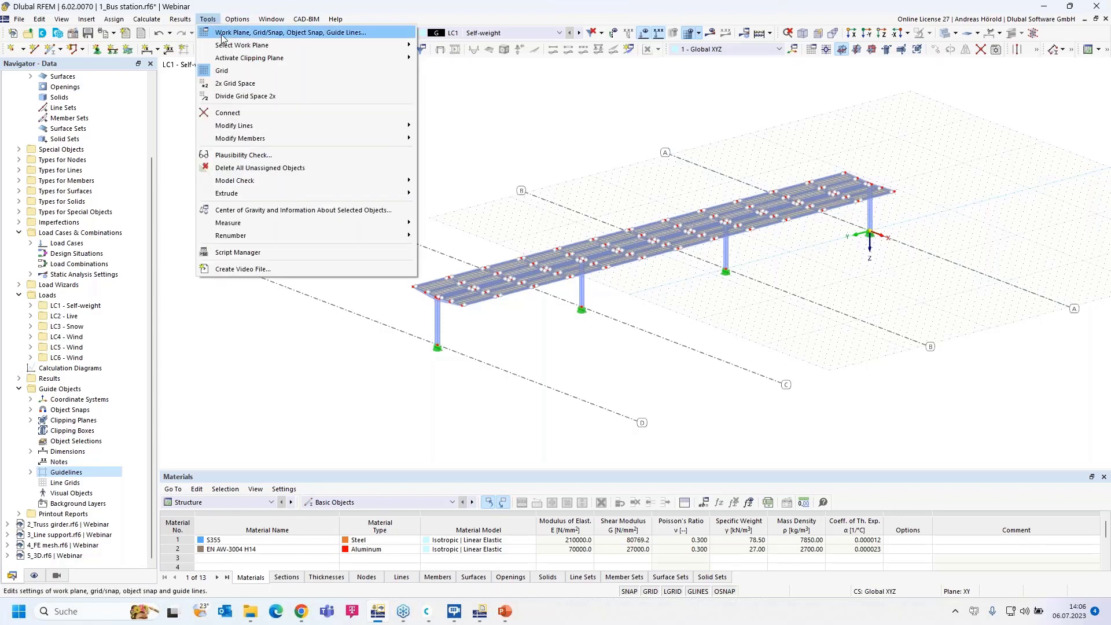
left_click(264, 34)
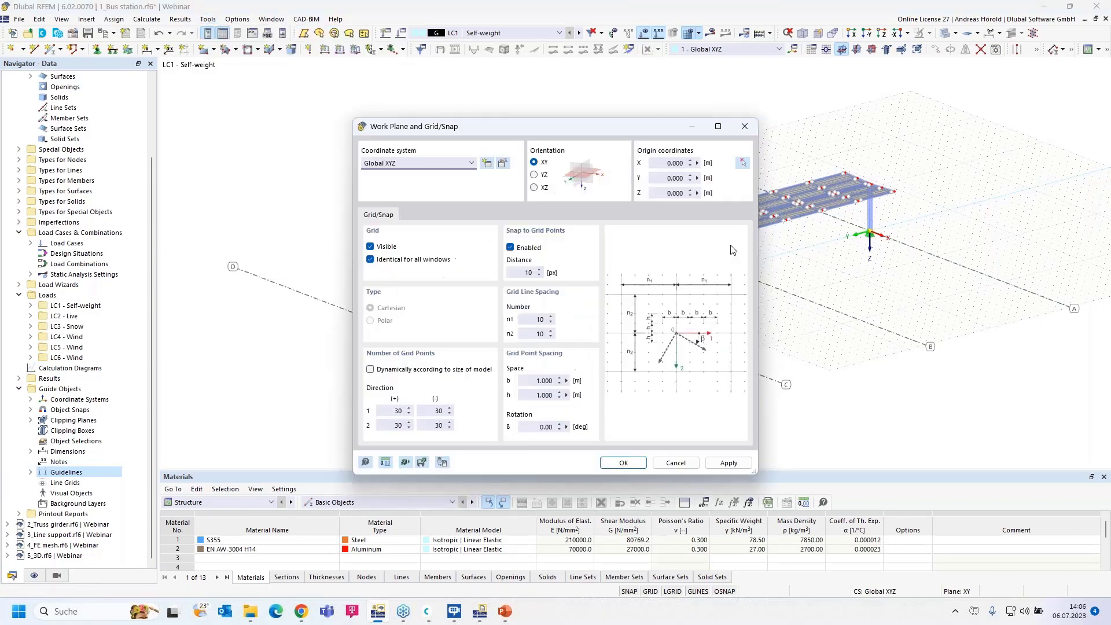
left_click(397, 410)
key("Tab")
left_click_drag(549, 126, 401, 78)
left_click(253, 376)
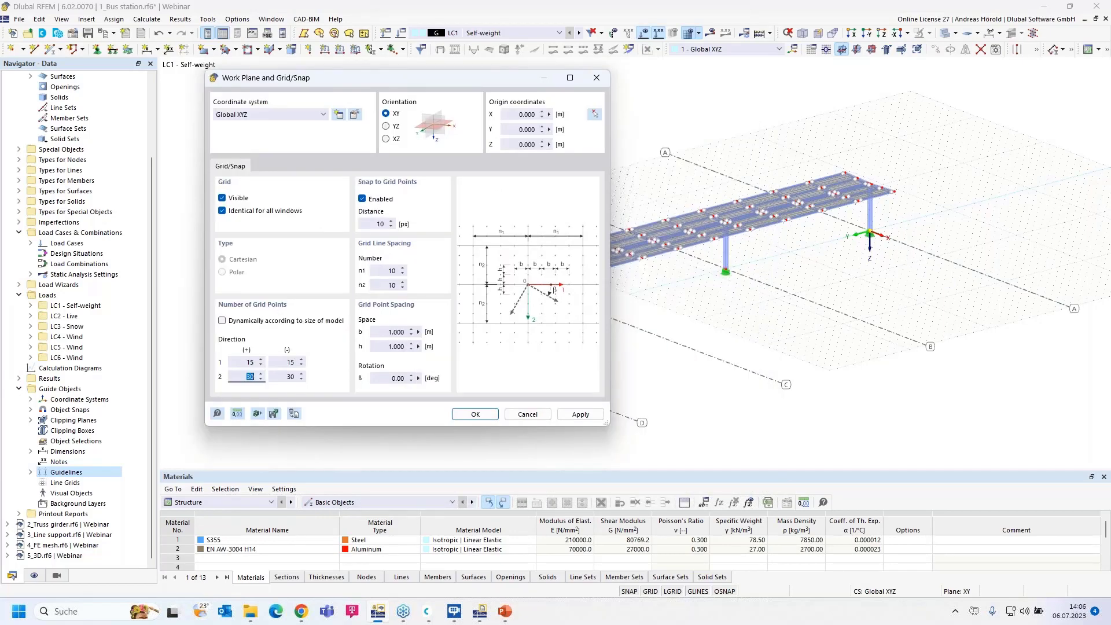
type("70")
left_click(289, 377)
left_click(580, 414)
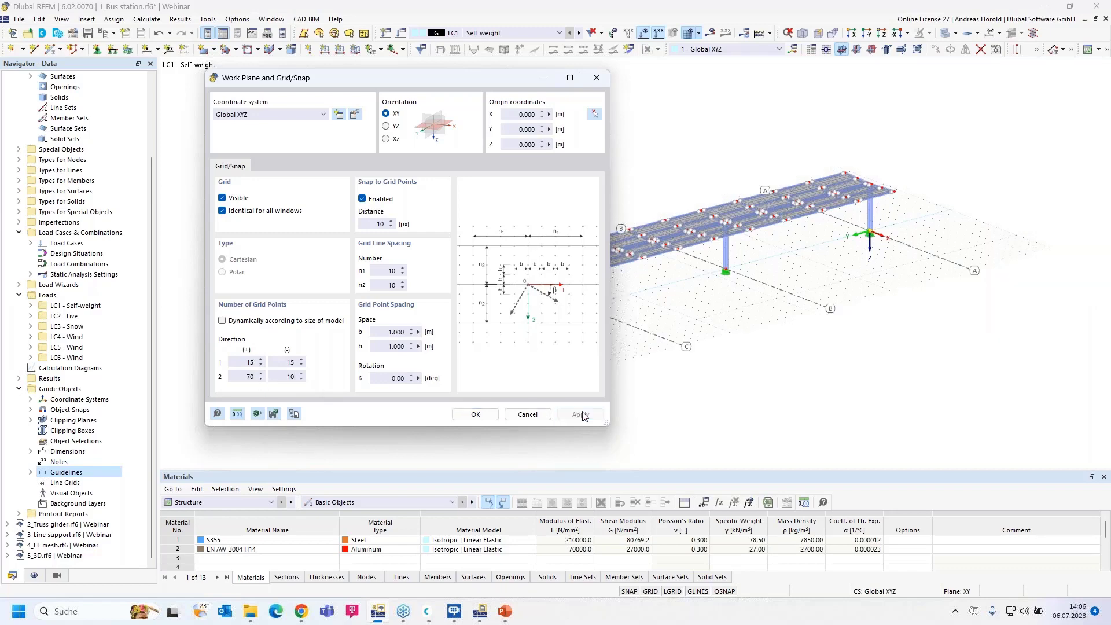
left_click_drag(506, 85, 268, 157)
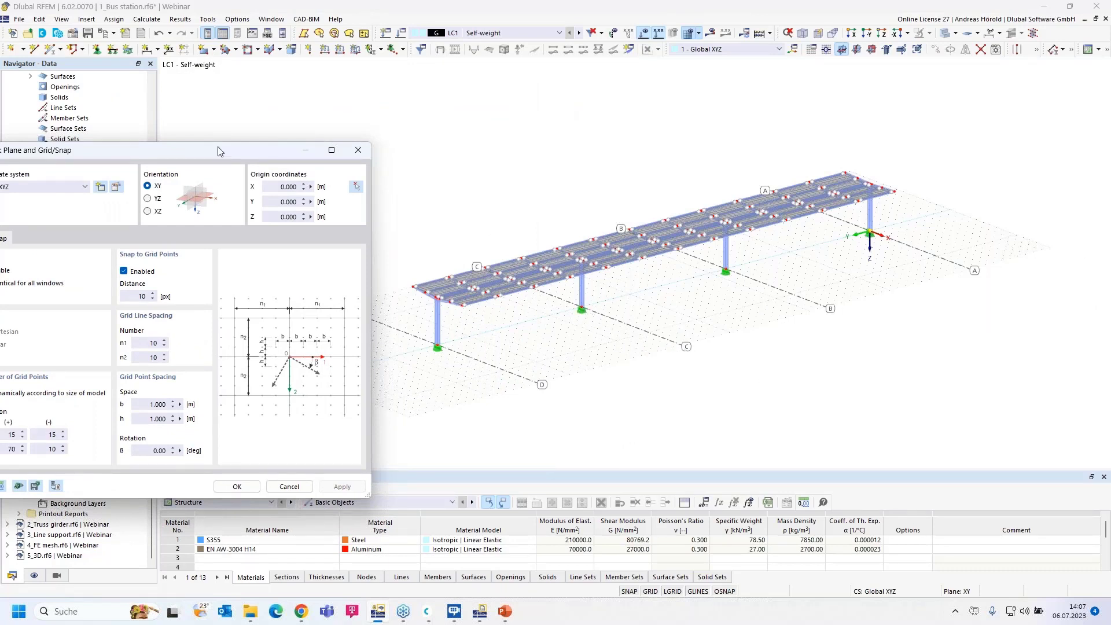
left_click_drag(207, 148, 516, 89)
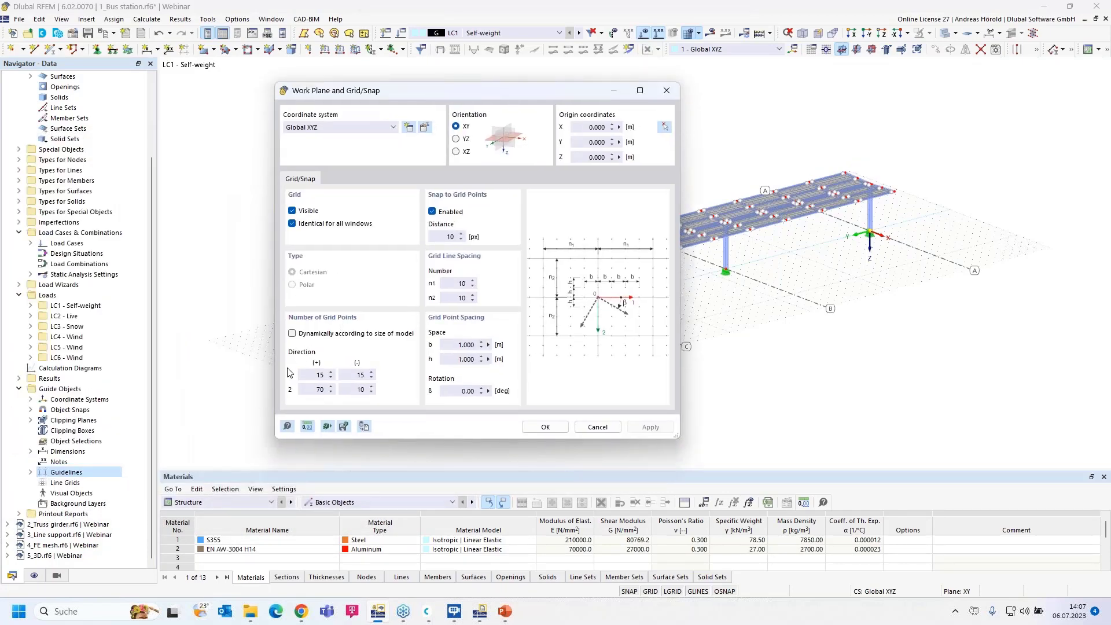
- Make the number of grid points adapt dynamically to the size of the model and accept the grid settings
left_click(293, 334)
left_click(543, 425)
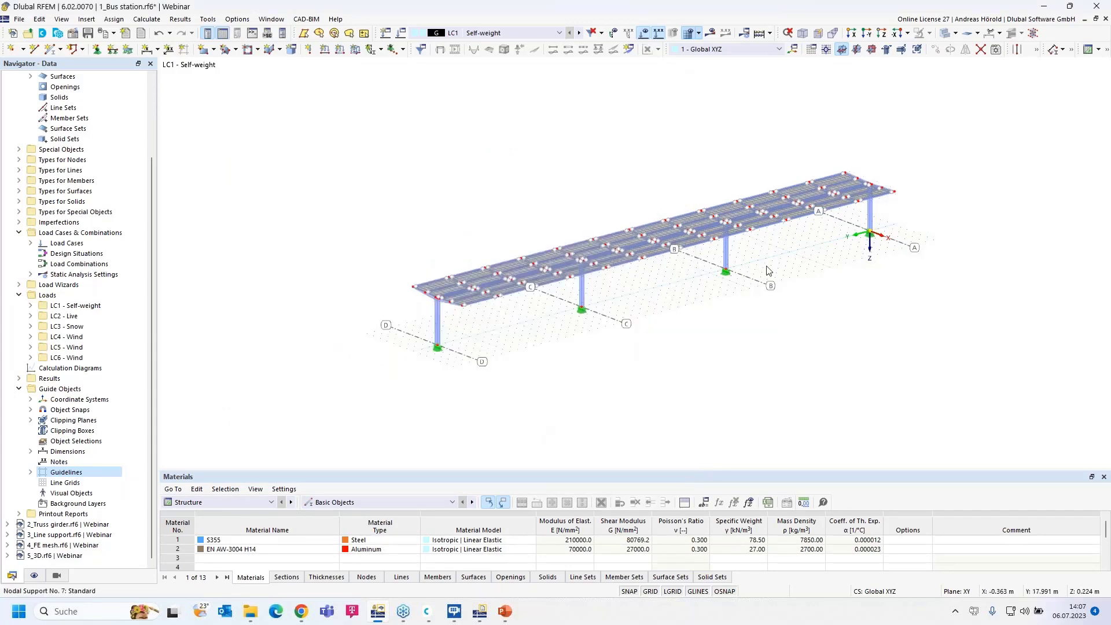
middle_click_drag(902, 333, 850, 252, "ctrl")
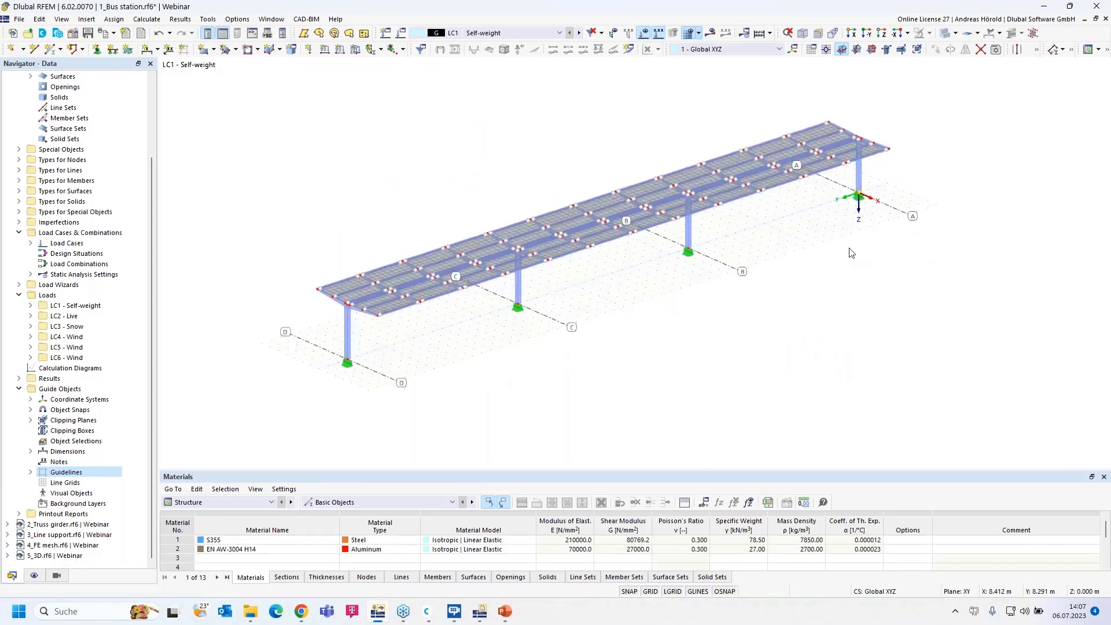
- Start a new guideline in the XY plane and set its type to Parallel to Y
scroll(825, 225, "up", 1)
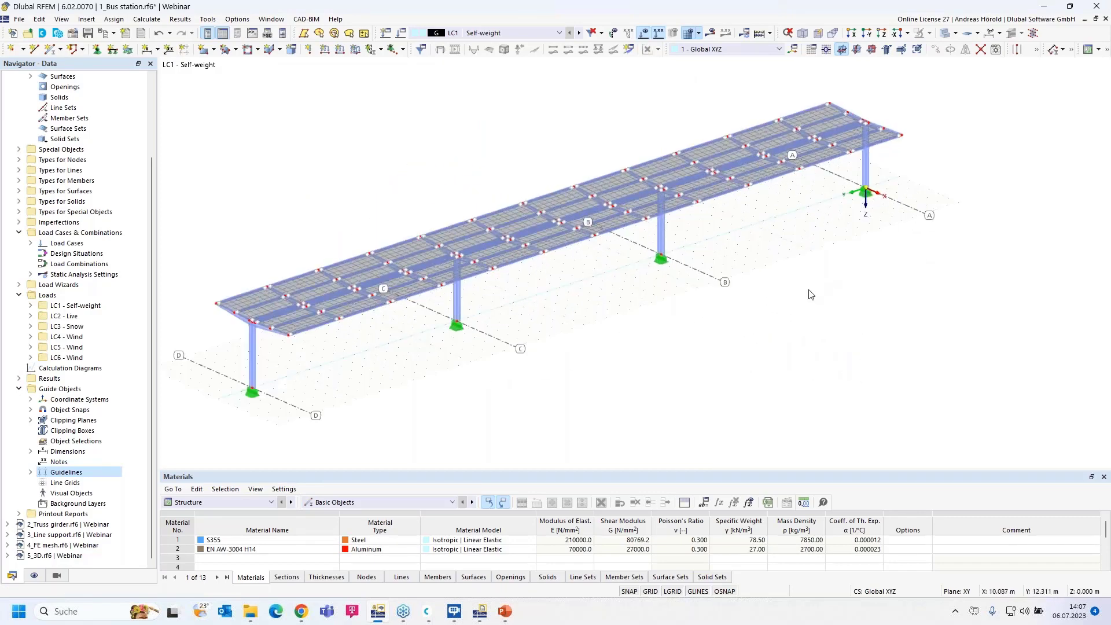
scroll(824, 283, "down", 2)
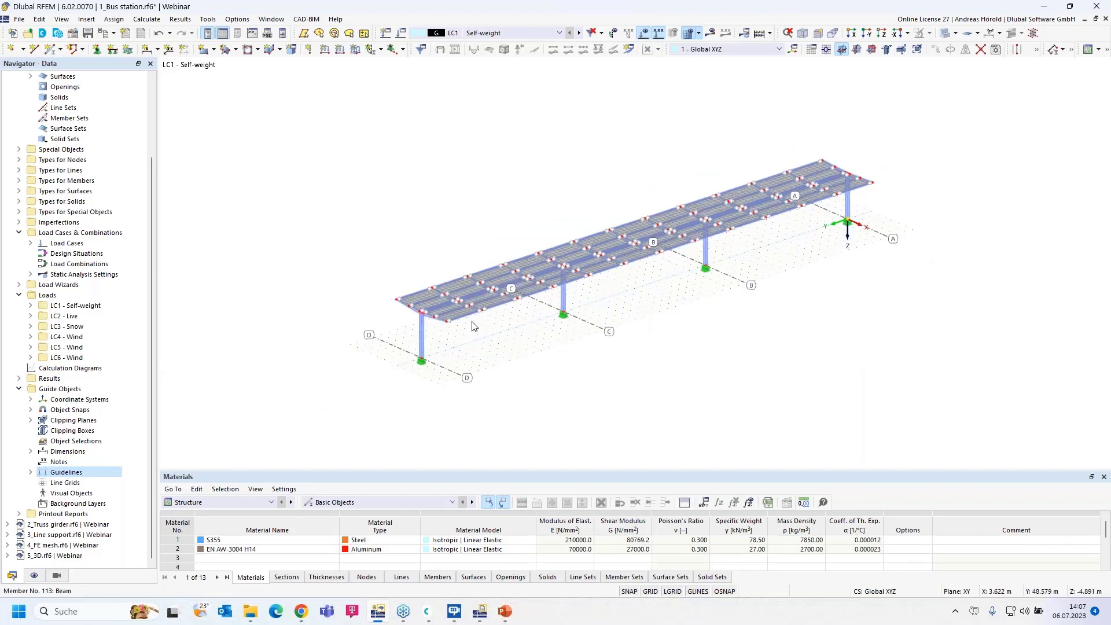
right_click(80, 477)
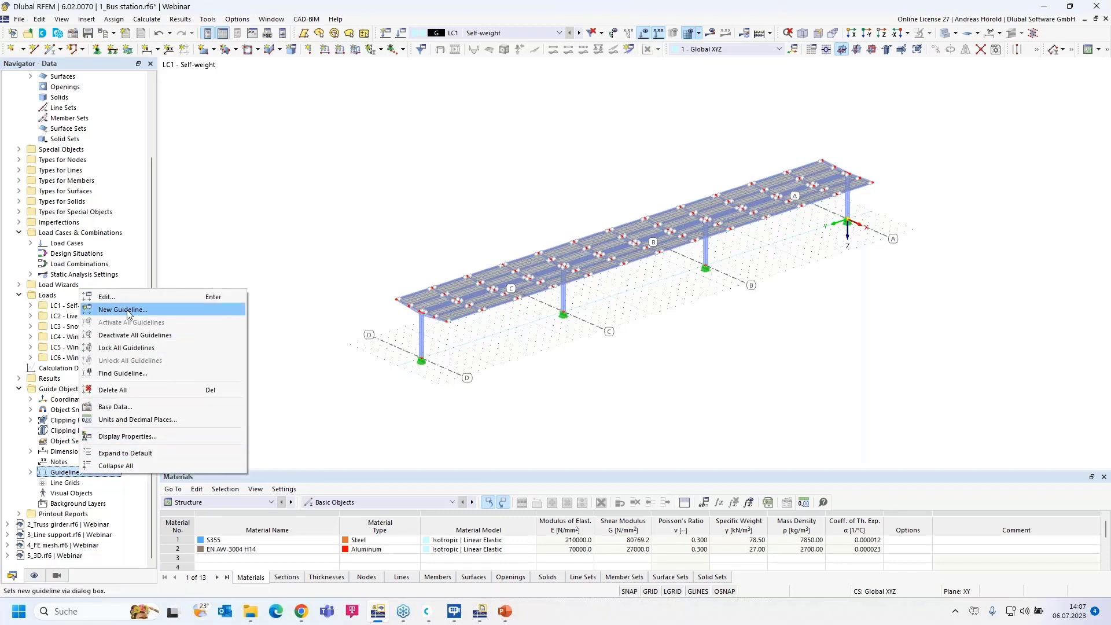
left_click(129, 314)
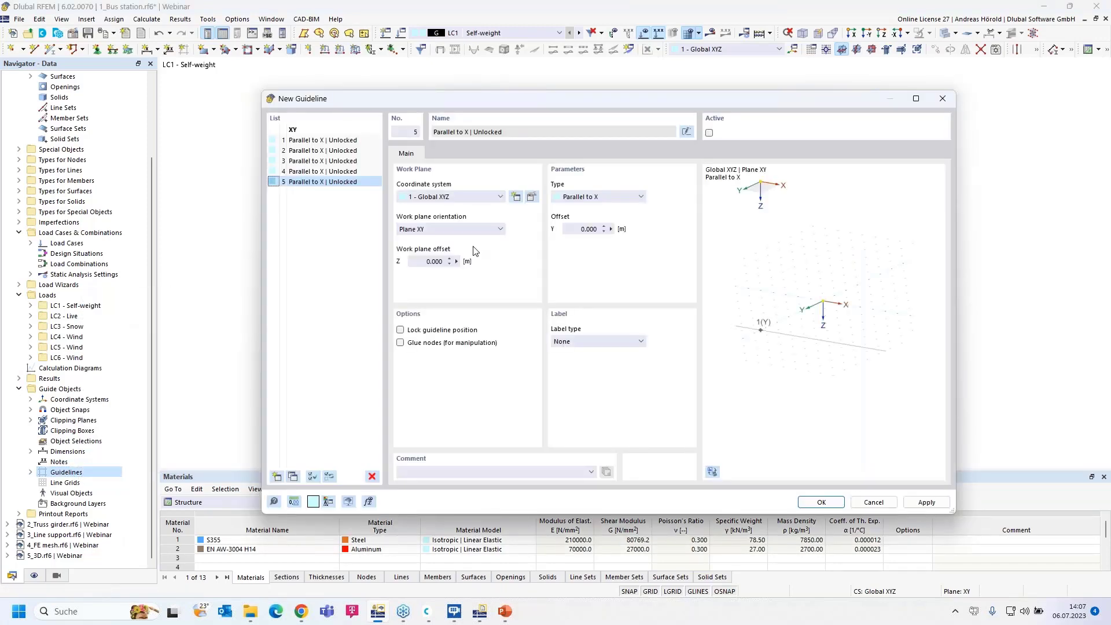
left_click(276, 476)
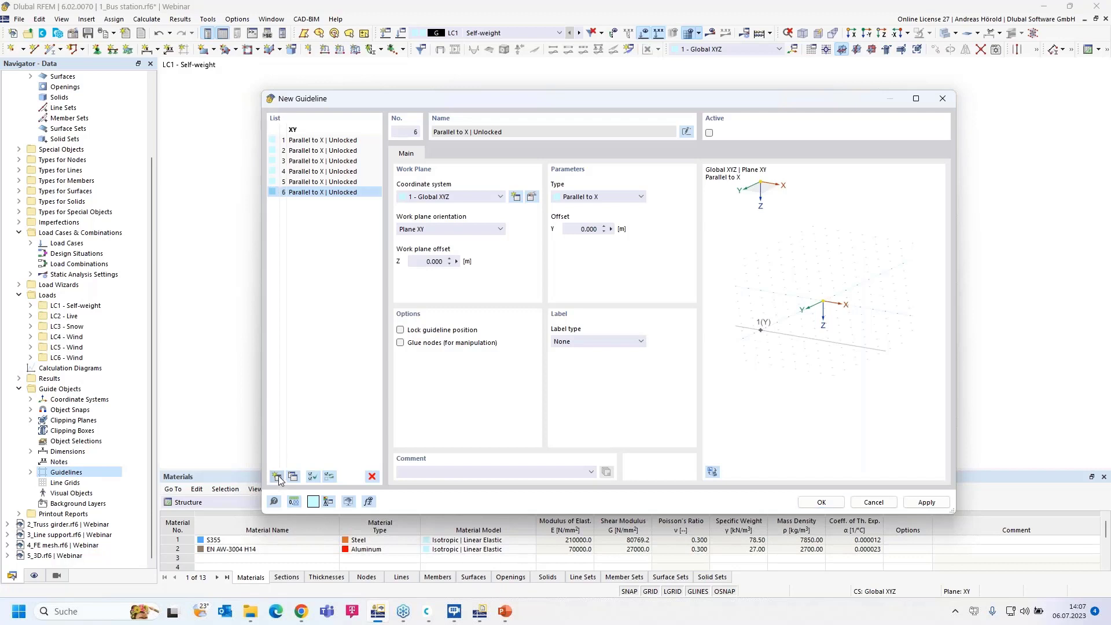
left_click(584, 198)
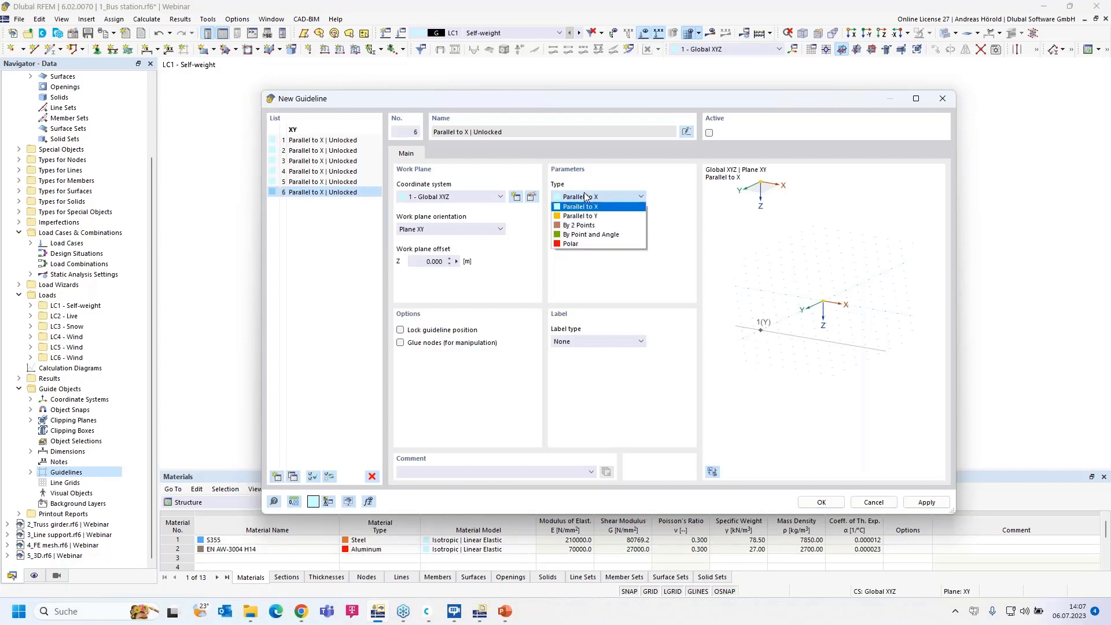
left_click(603, 216)
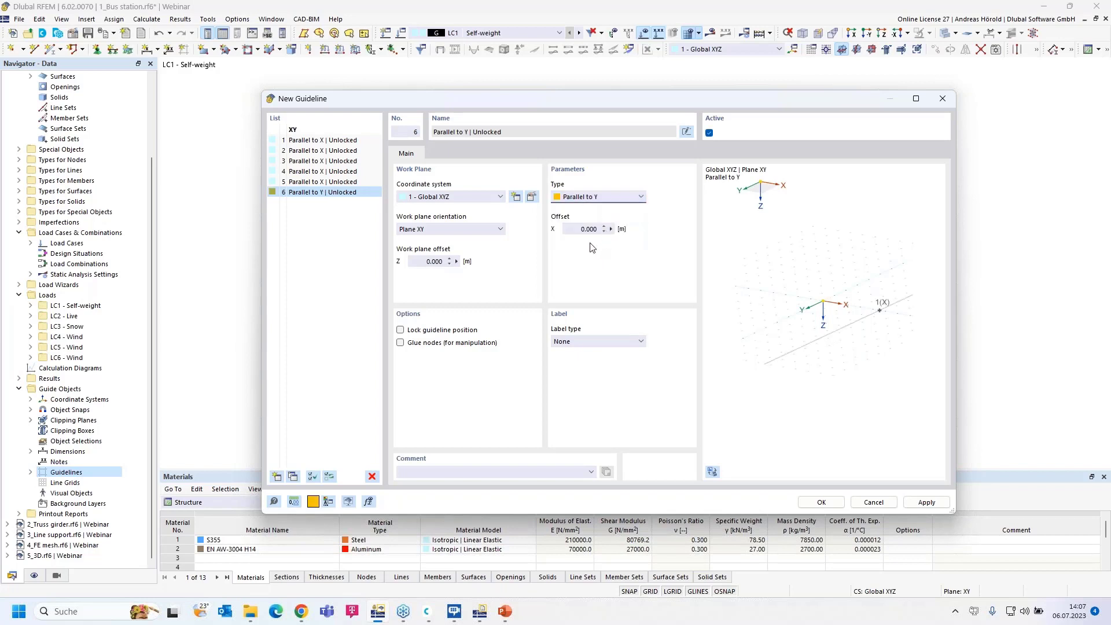
- Give the guideline parallel to Y the user-defined label 1 and apply it
left_click(626, 341)
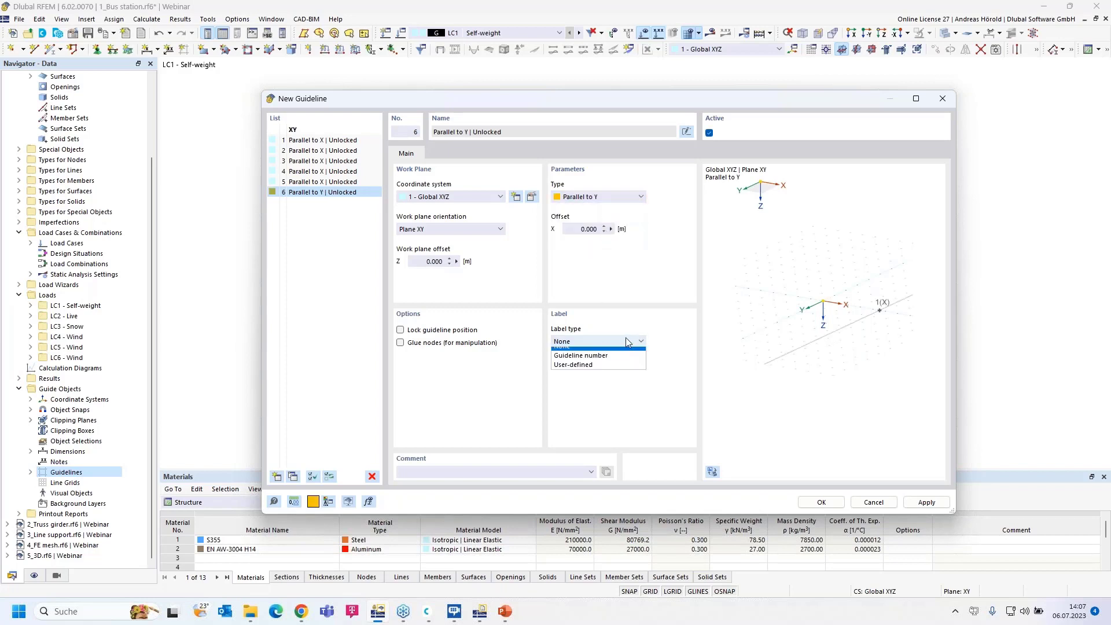
left_click(601, 370)
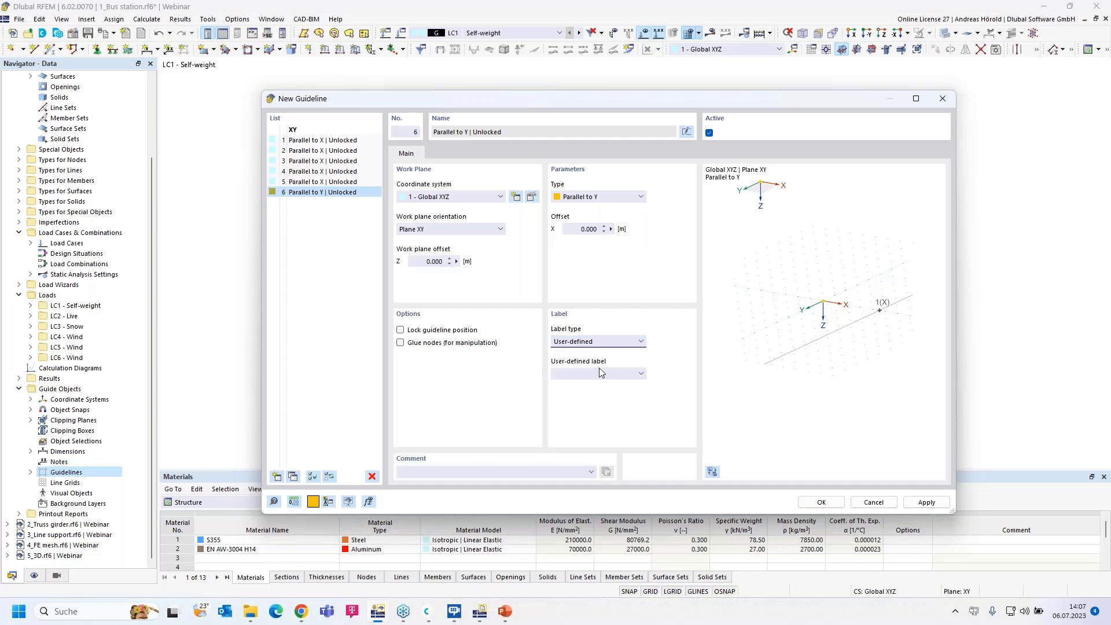
left_click(567, 374)
left_click(925, 502)
left_click_drag(781, 104, 513, 218)
left_click_drag(659, 143, 728, 107)
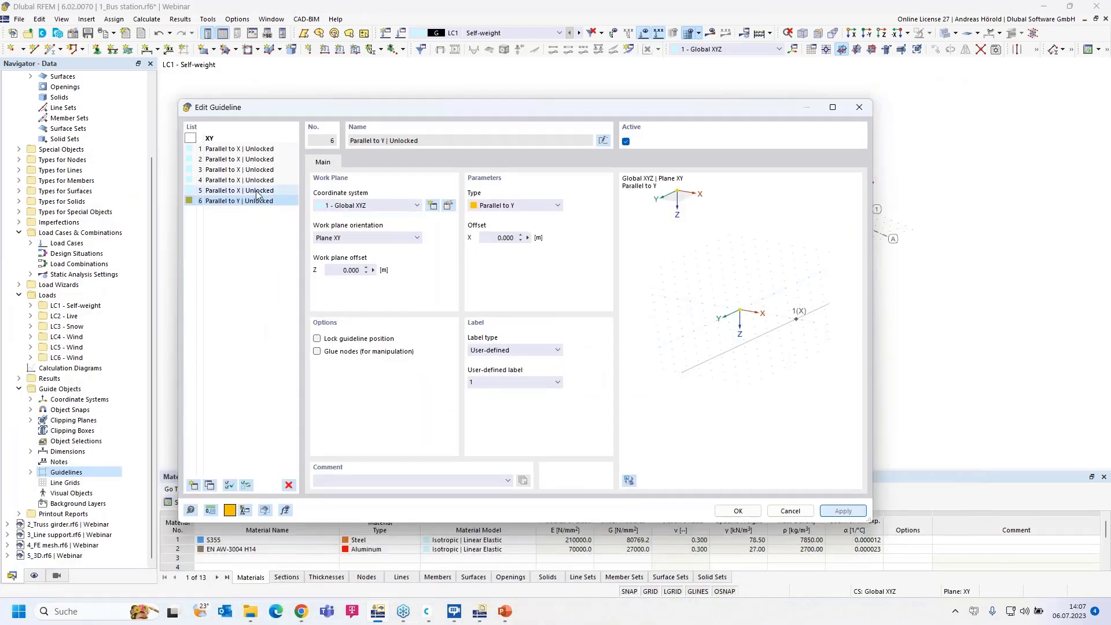
- Delete the surplus unlabelled guideline 5 parallel to X and accept the guideline changes
left_click(256, 192)
left_click(256, 181)
left_click(257, 193)
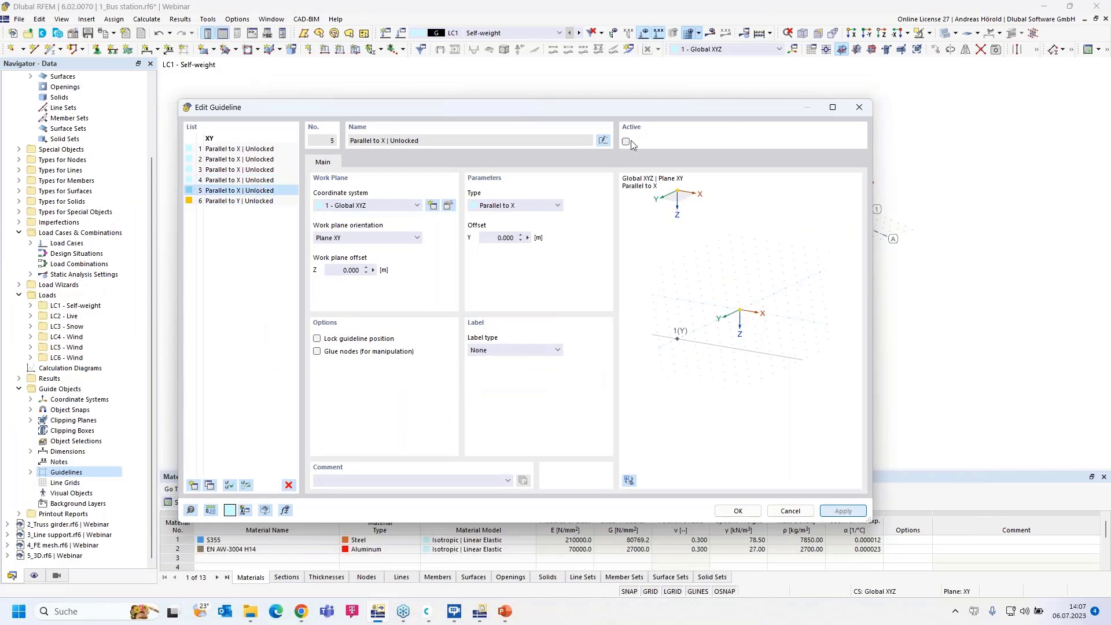
left_click(625, 141)
left_click_drag(658, 114, 687, 116)
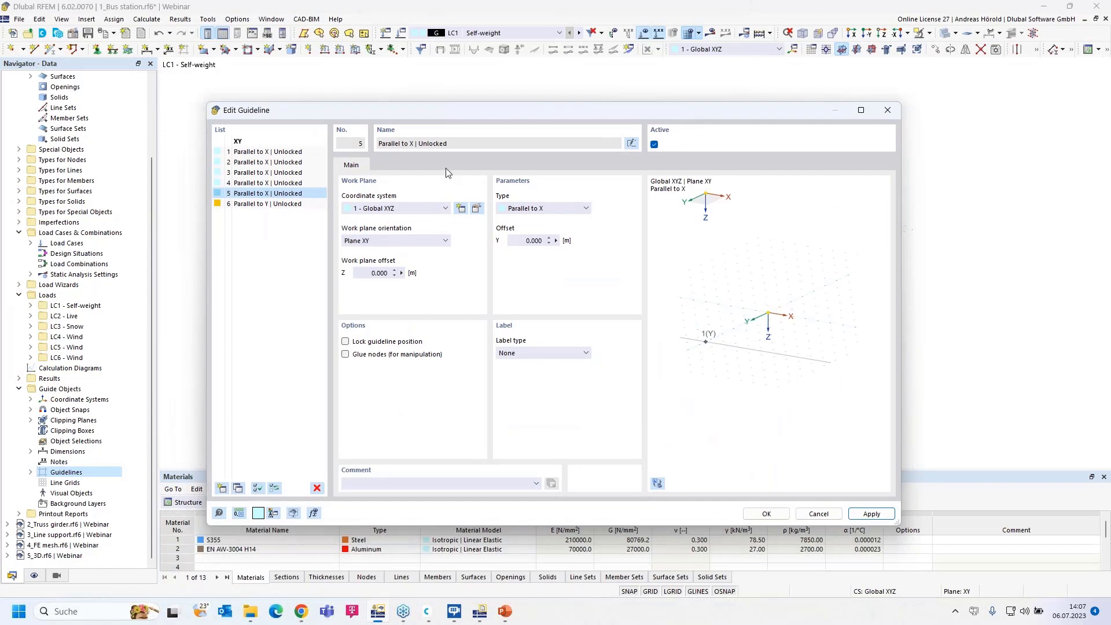
left_click(287, 183)
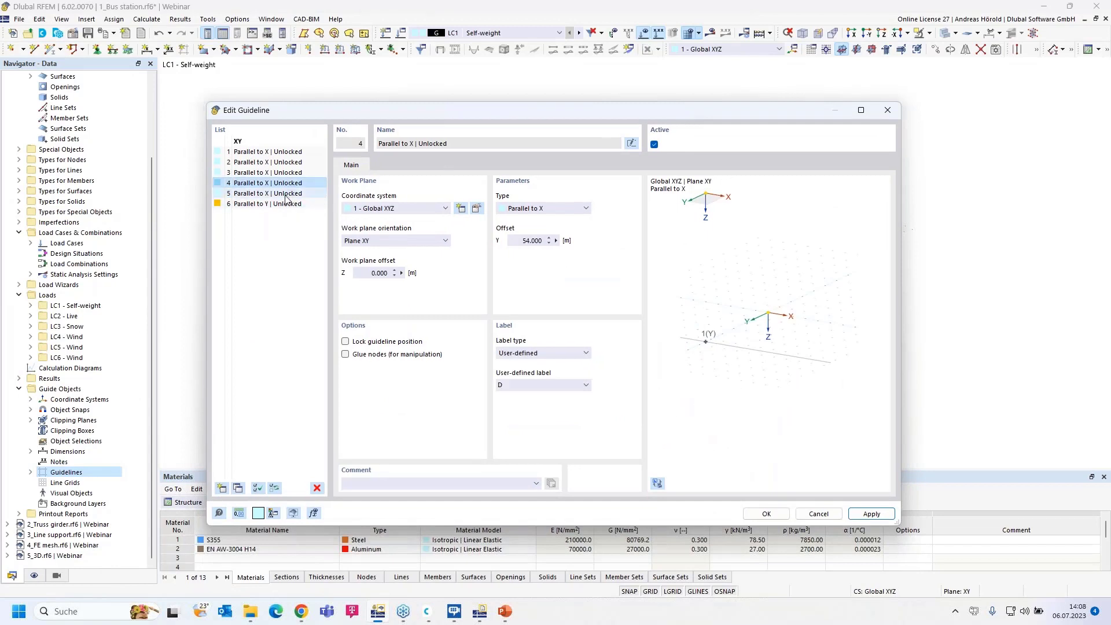
left_click(287, 194)
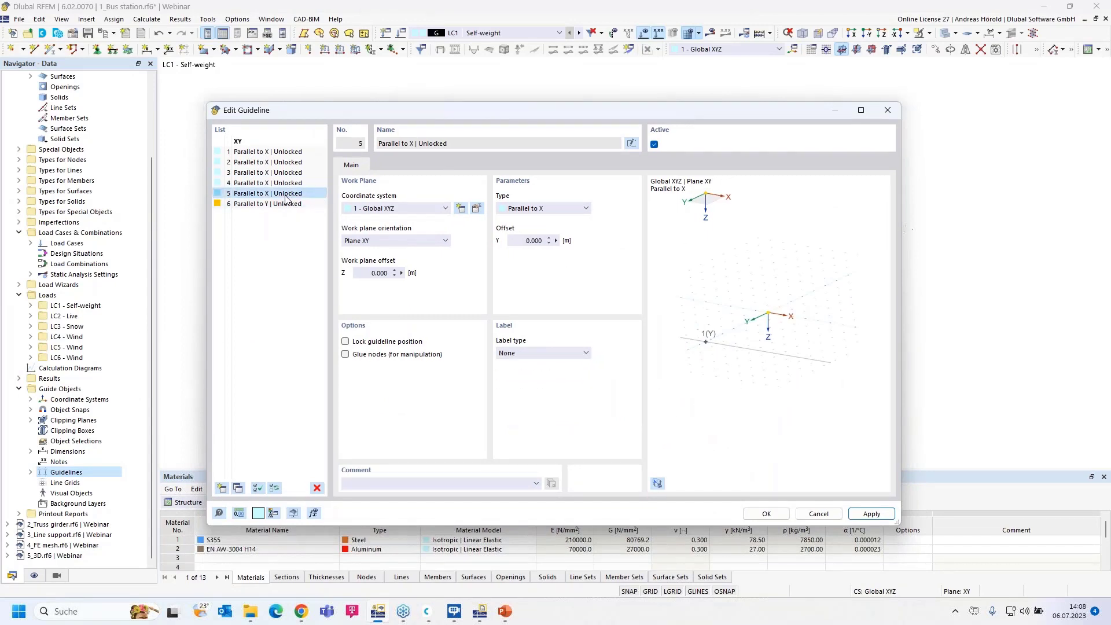
left_click(317, 489)
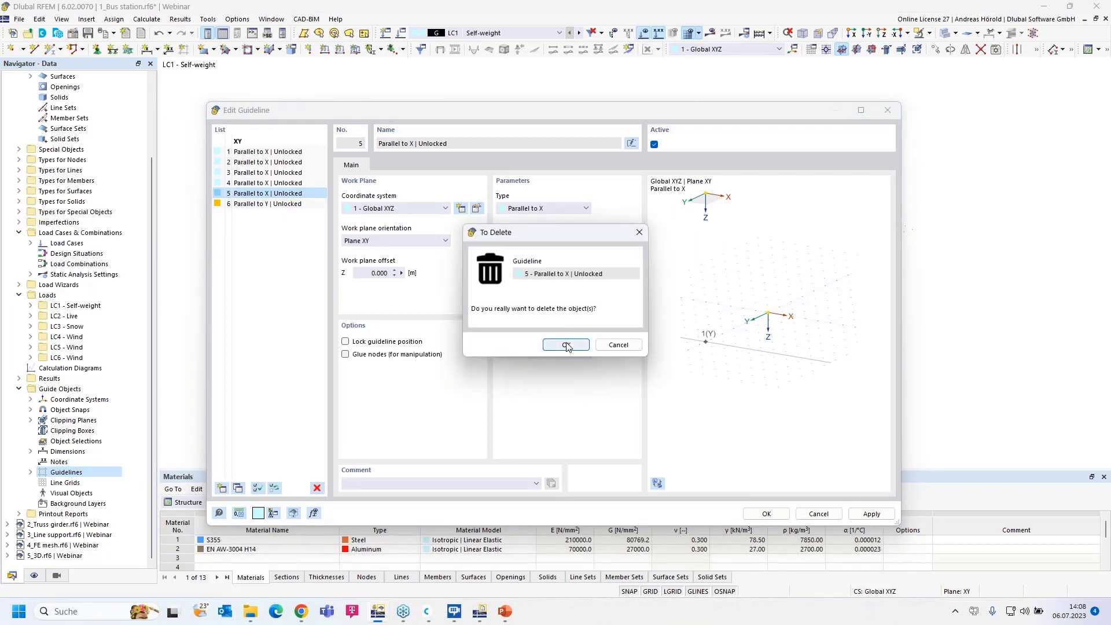
left_click(566, 345)
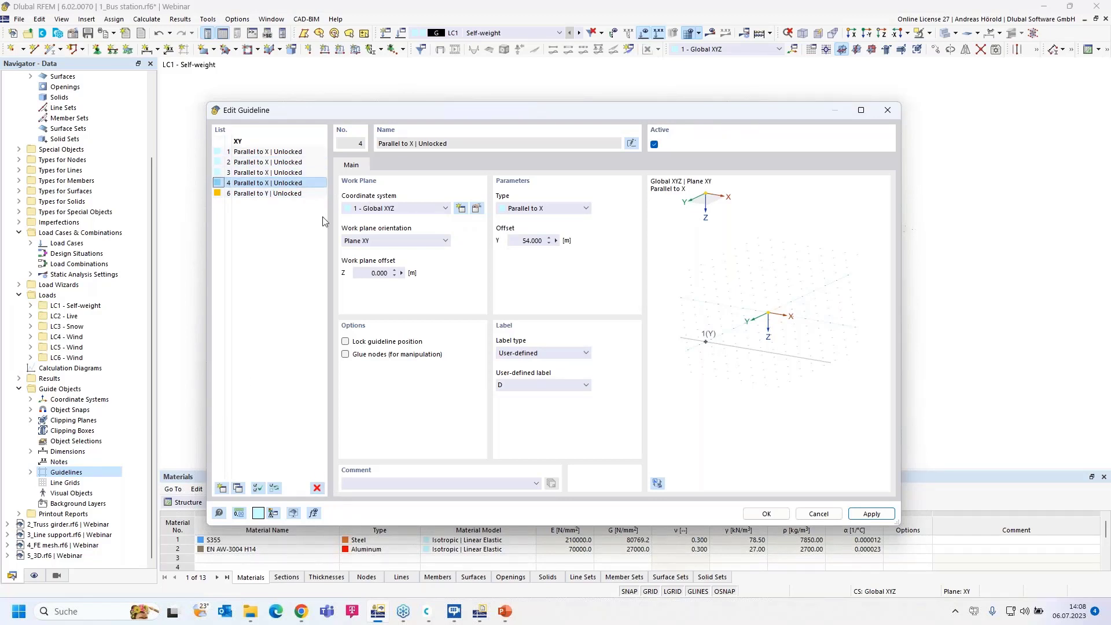
left_click(762, 514)
scroll(756, 371, "up", 1)
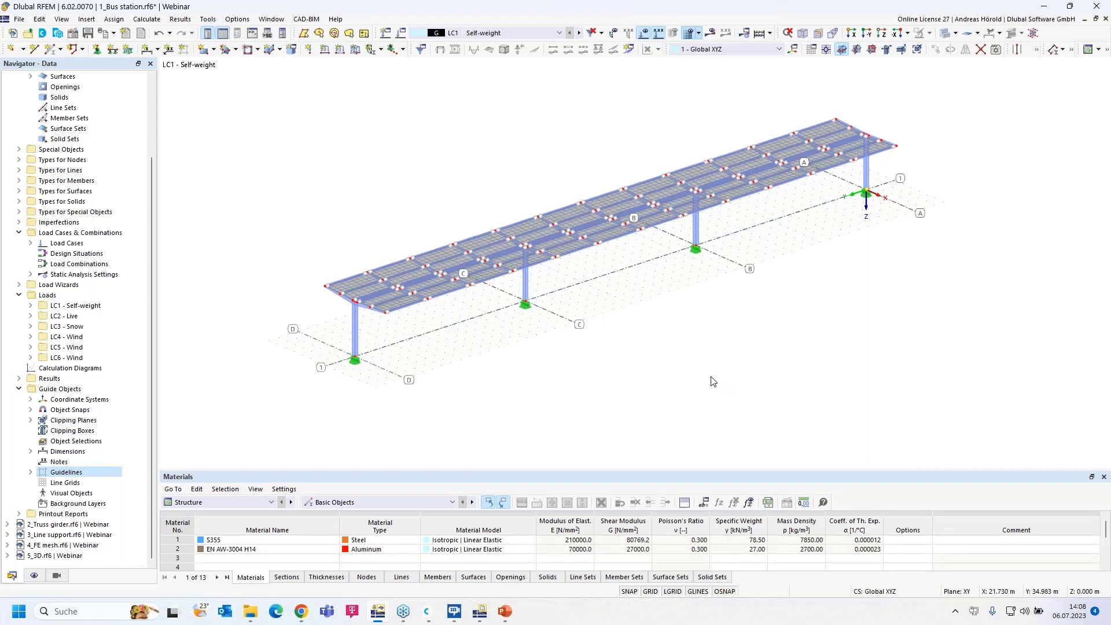
- Switch to the model 2_Truss girder.rf6 and review the load wizard settings of its area load
scroll(46, 174, "up", 3)
left_click(8, 87)
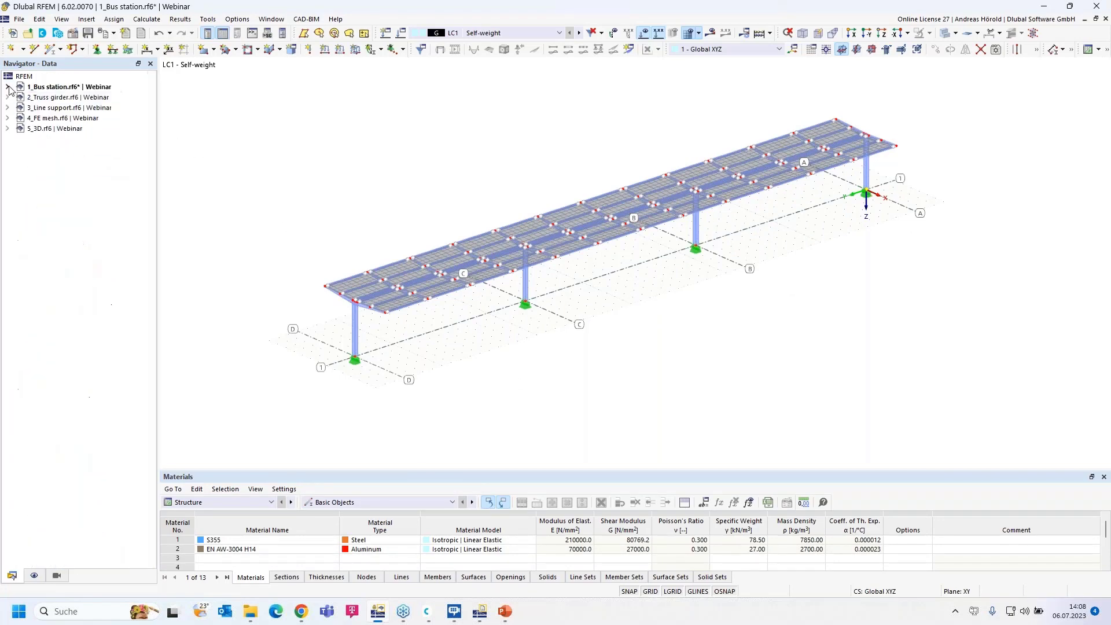
left_click(74, 99)
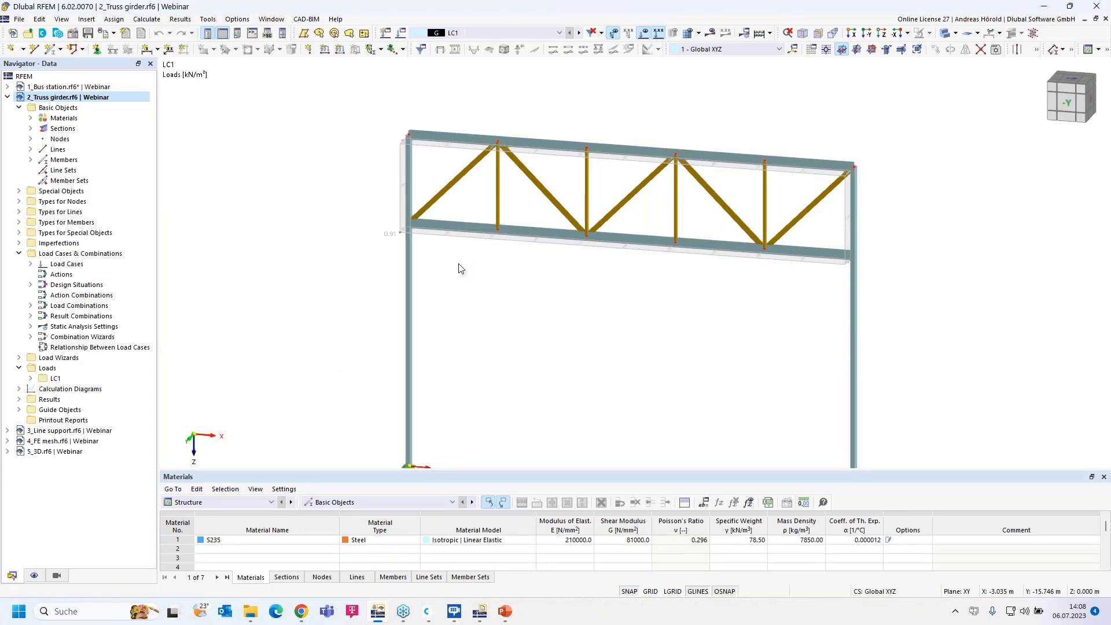
double_click(536, 247)
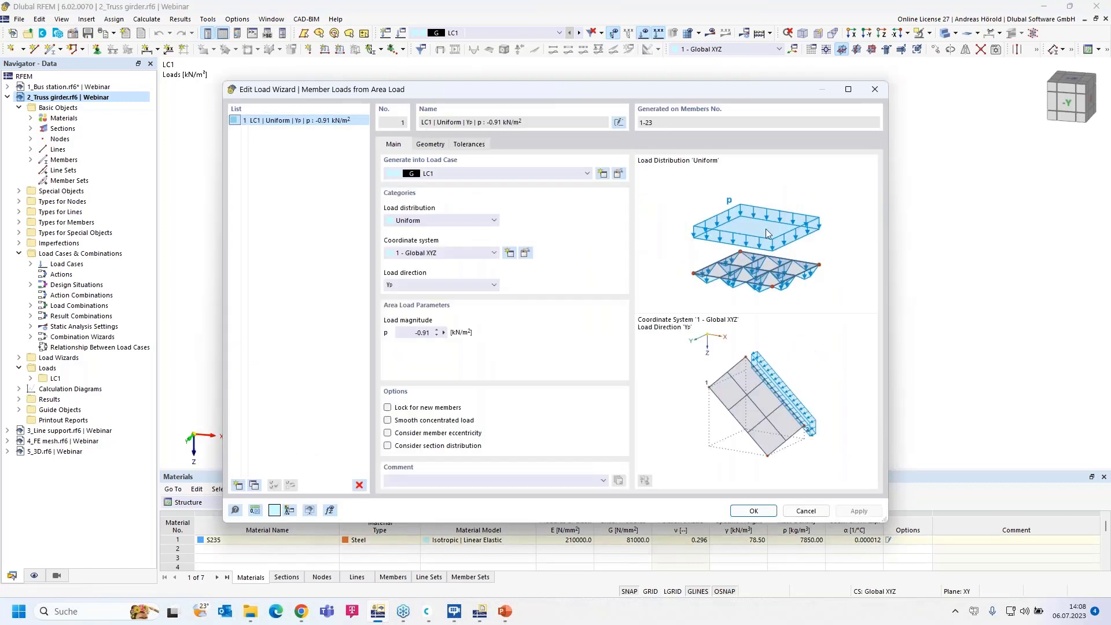
left_click(806, 512)
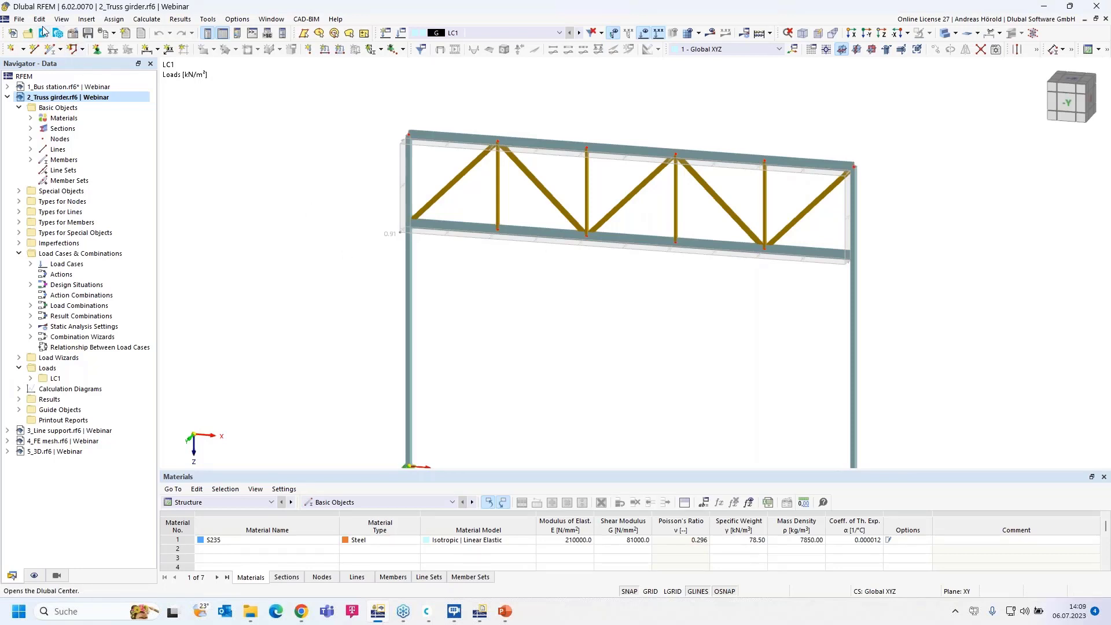
- Review the load wizards option among the add-ons in the truss girder model's base data
left_click(73, 33)
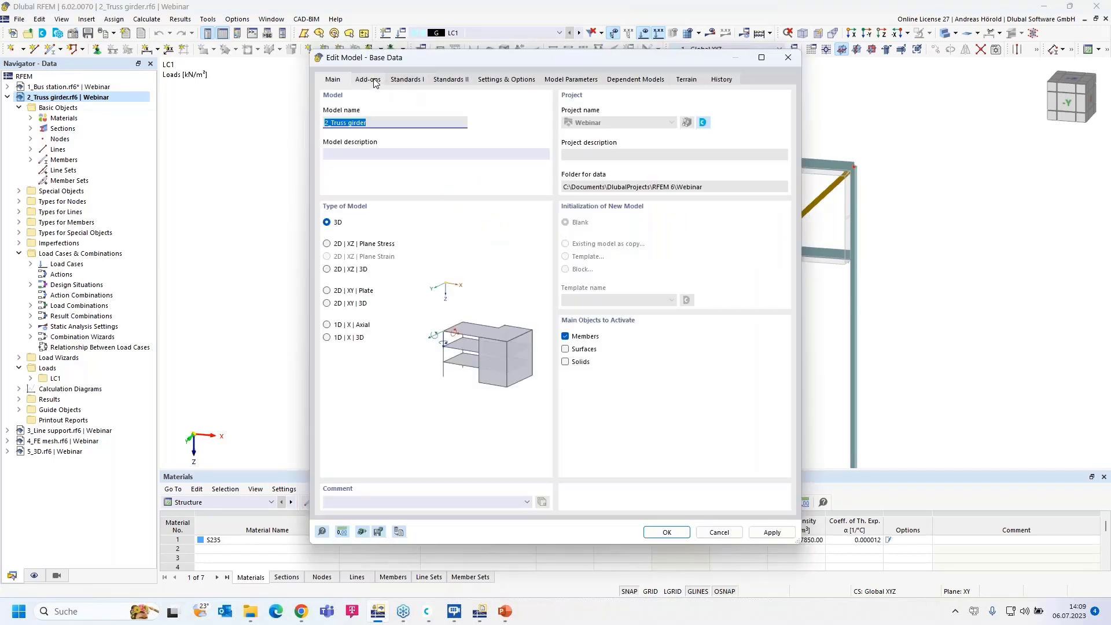
left_click(374, 81)
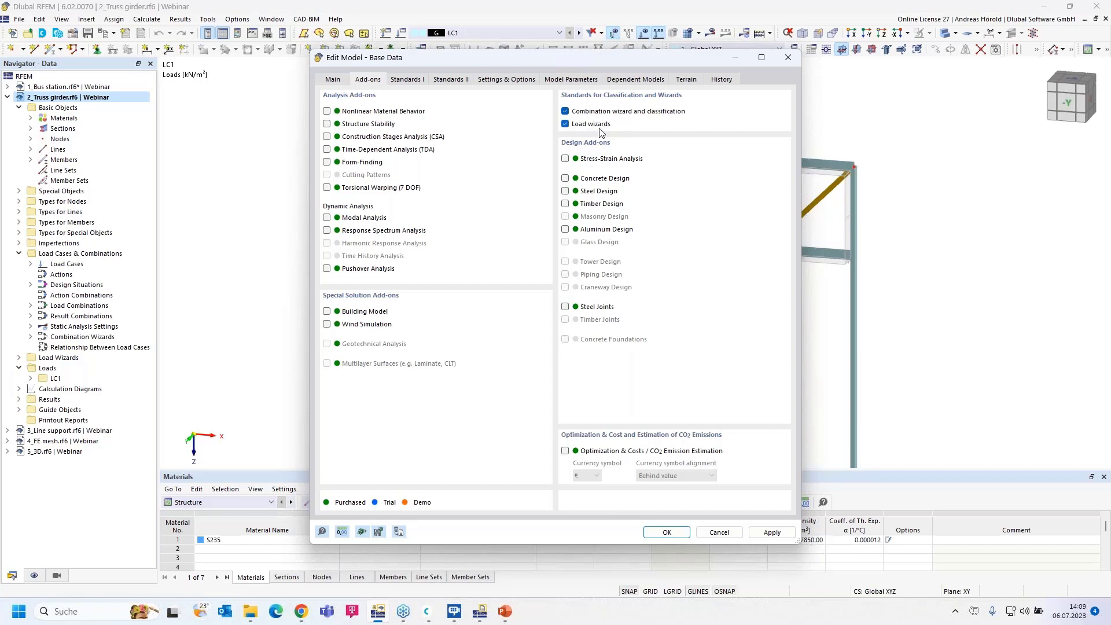
left_click(719, 533)
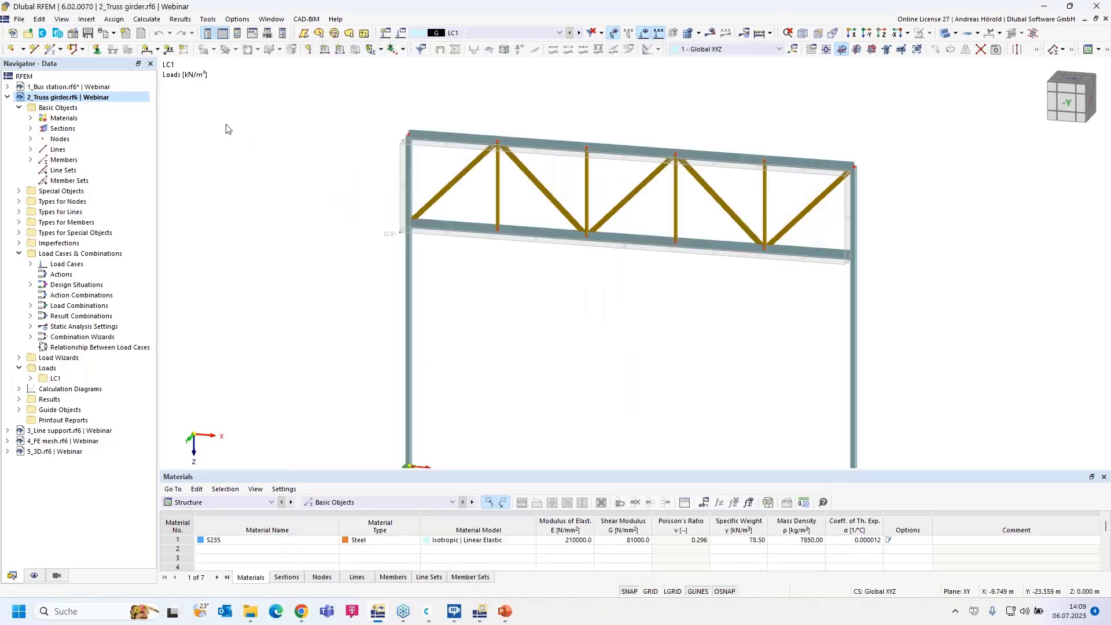
- Review which load wizards can be inserted, such as member loads from area loads, support reactions and snow
left_click(86, 19)
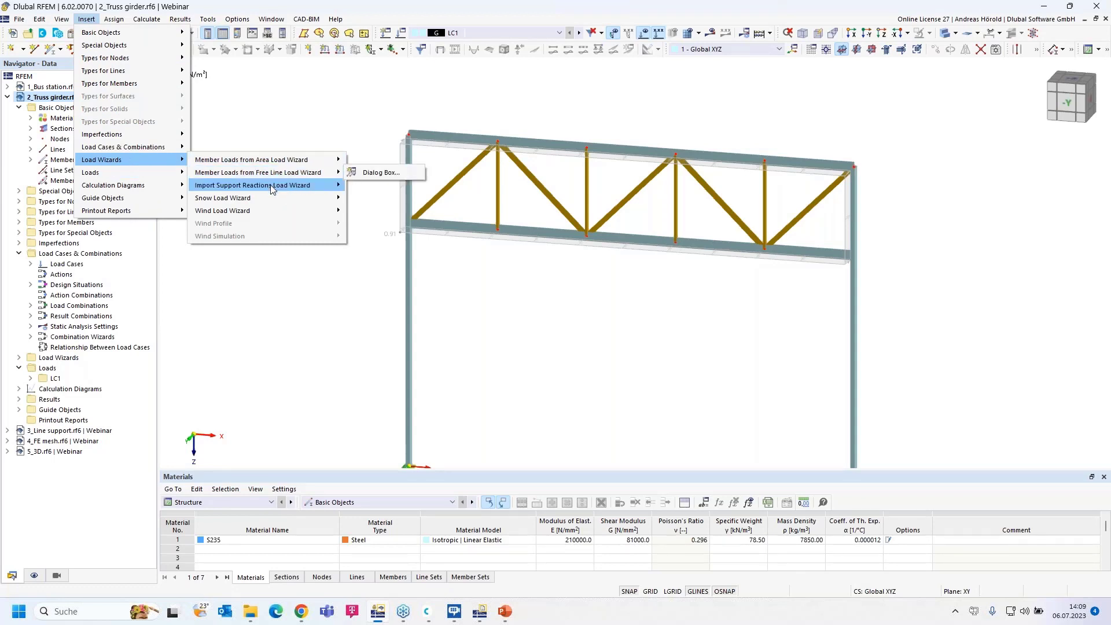
mouse_move(275, 162)
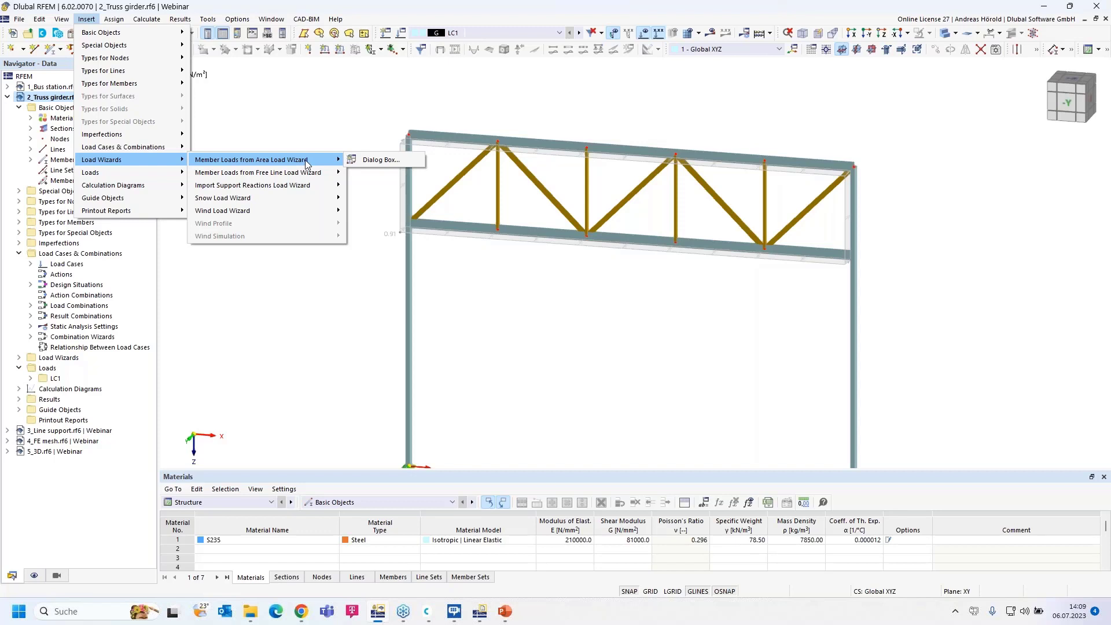
mouse_move(274, 196)
left_click(570, 272)
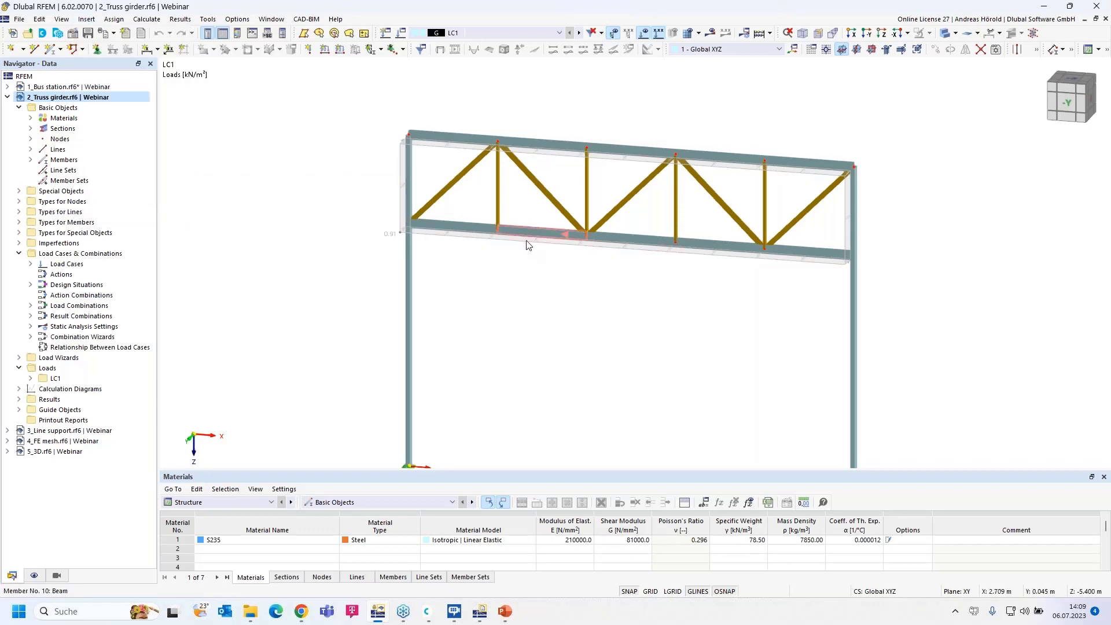
- Display the member loads generated from the truss girder's area load separately on the individual members
double_click(527, 245)
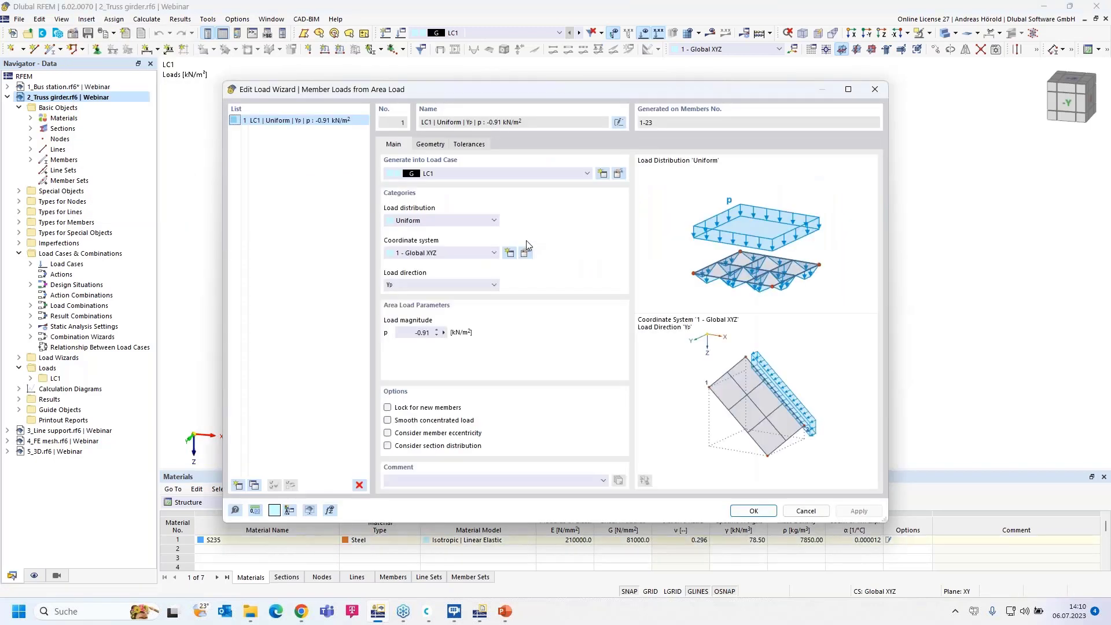
left_click(800, 511)
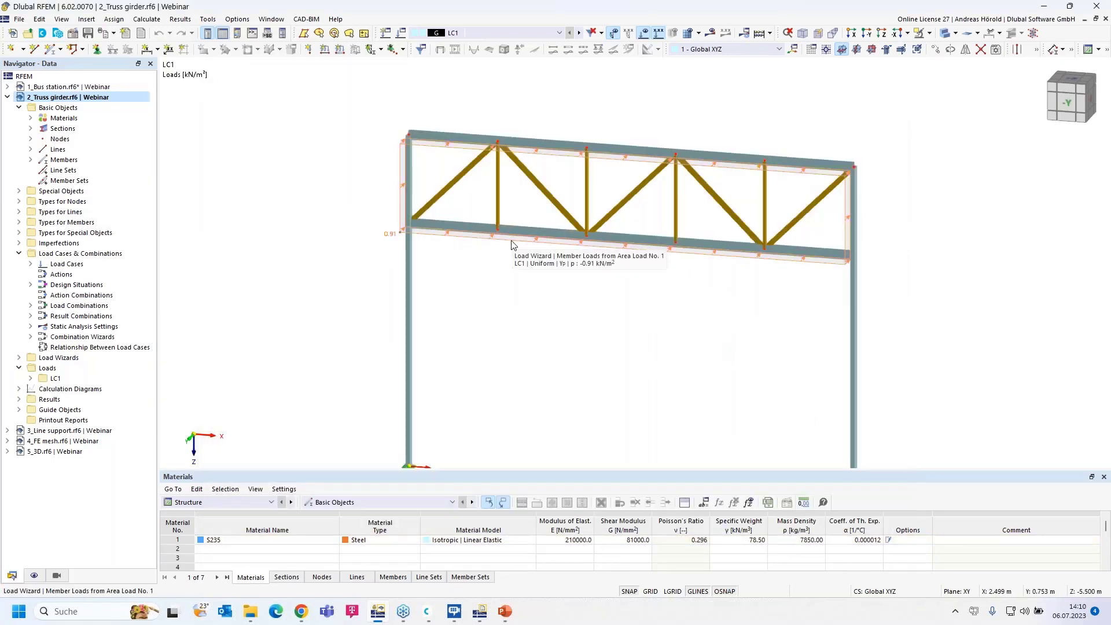
right_click(512, 243)
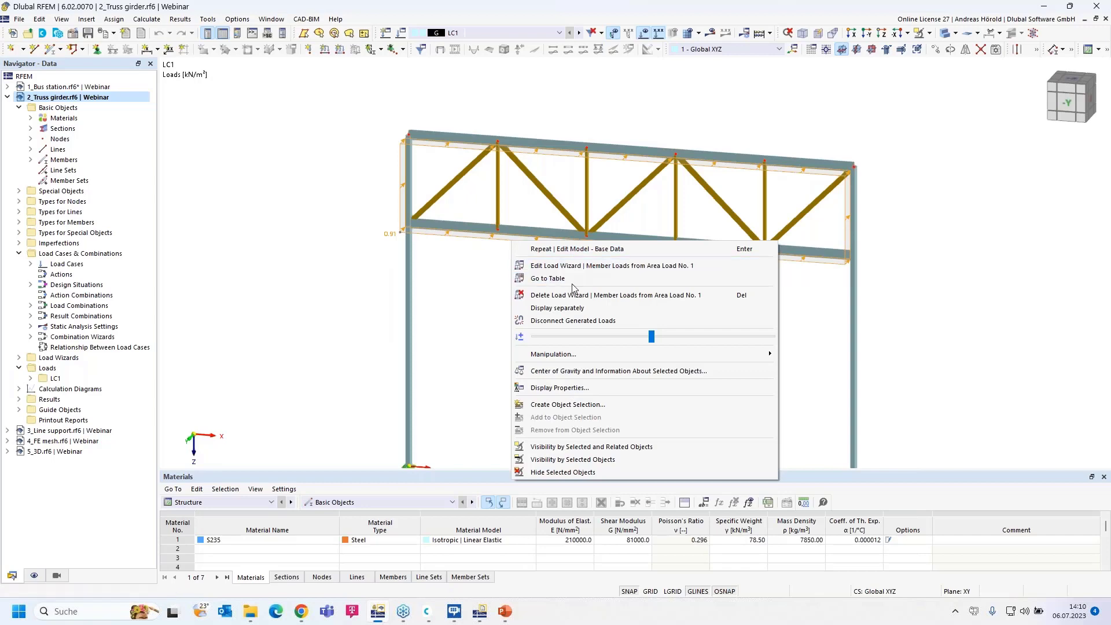
left_click(566, 308)
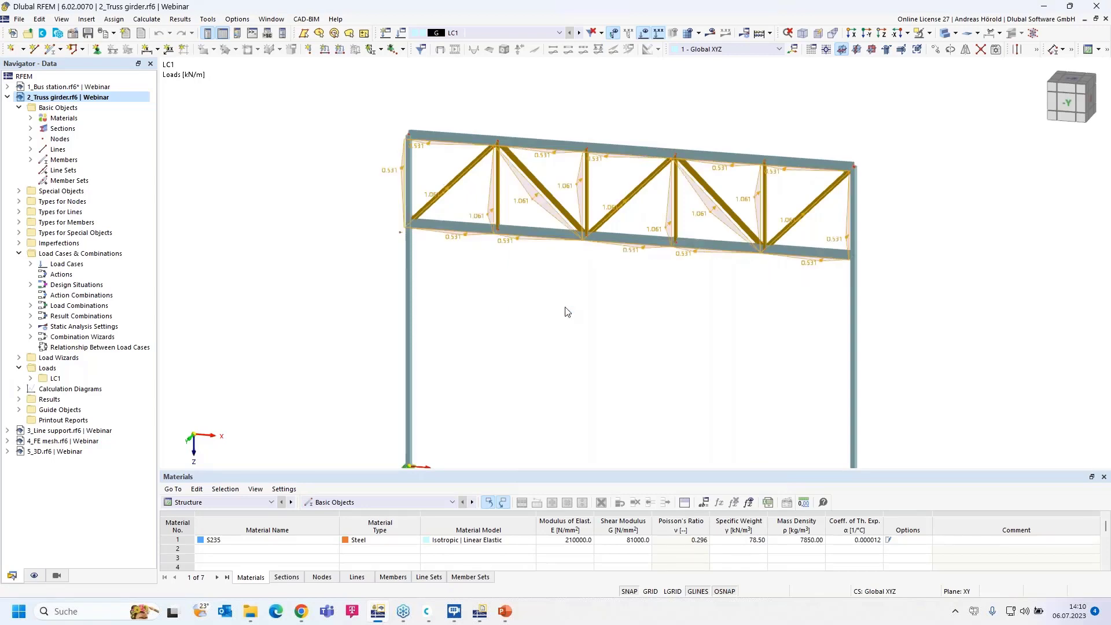
scroll(394, 208, "up", 5)
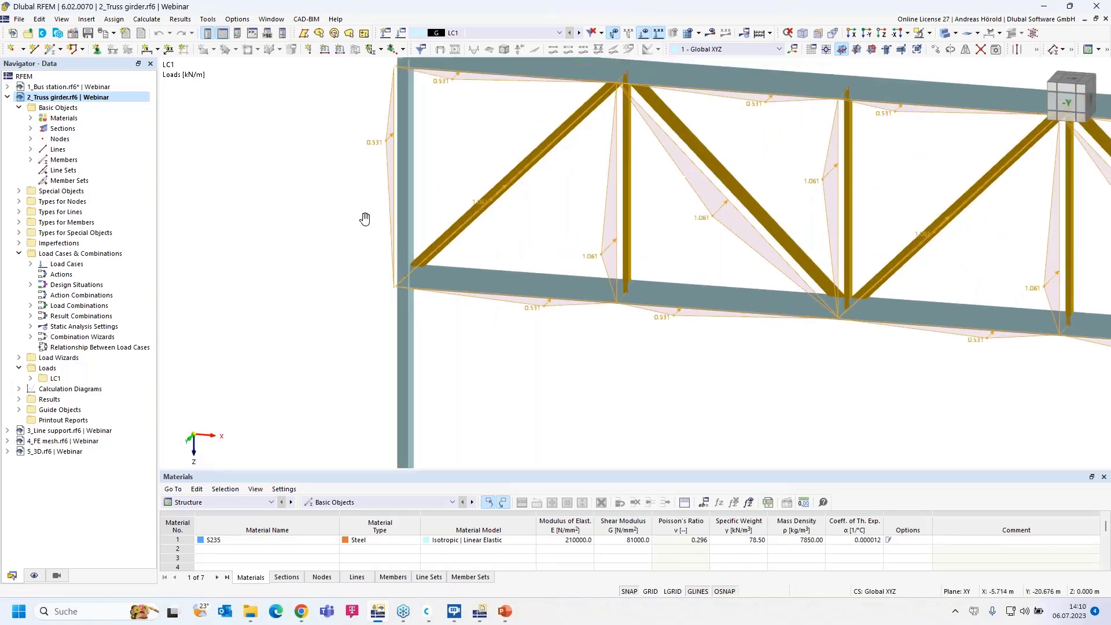
middle_click_drag(365, 218, 293, 273)
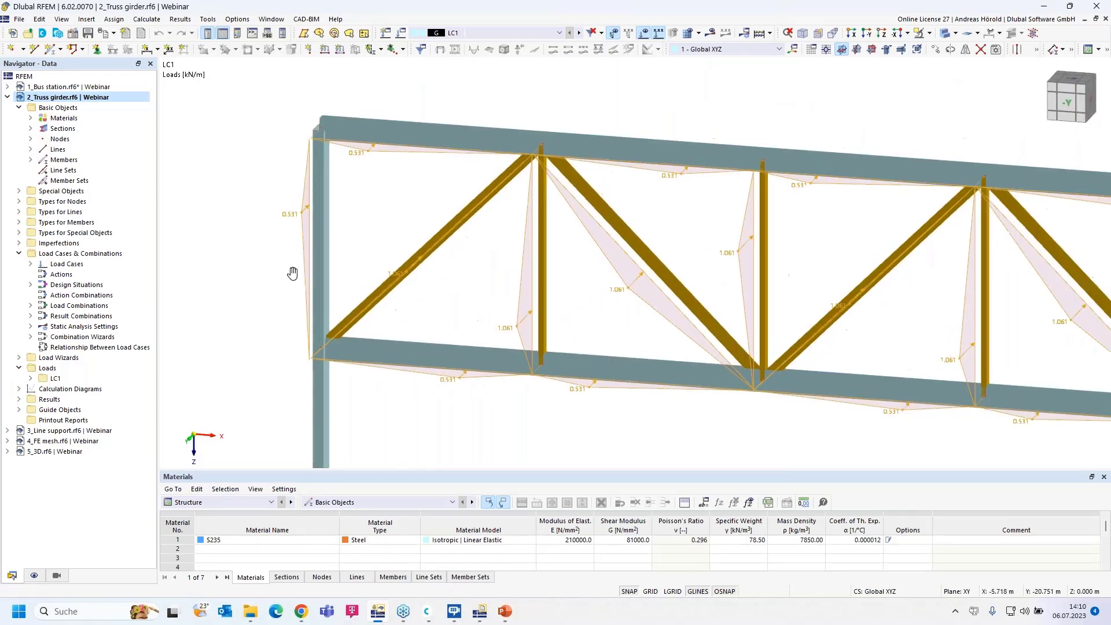
- Set the area of load application in the truss girder's area load wizard to Empty, on members only, and regenerate the member loads
double_click(309, 228)
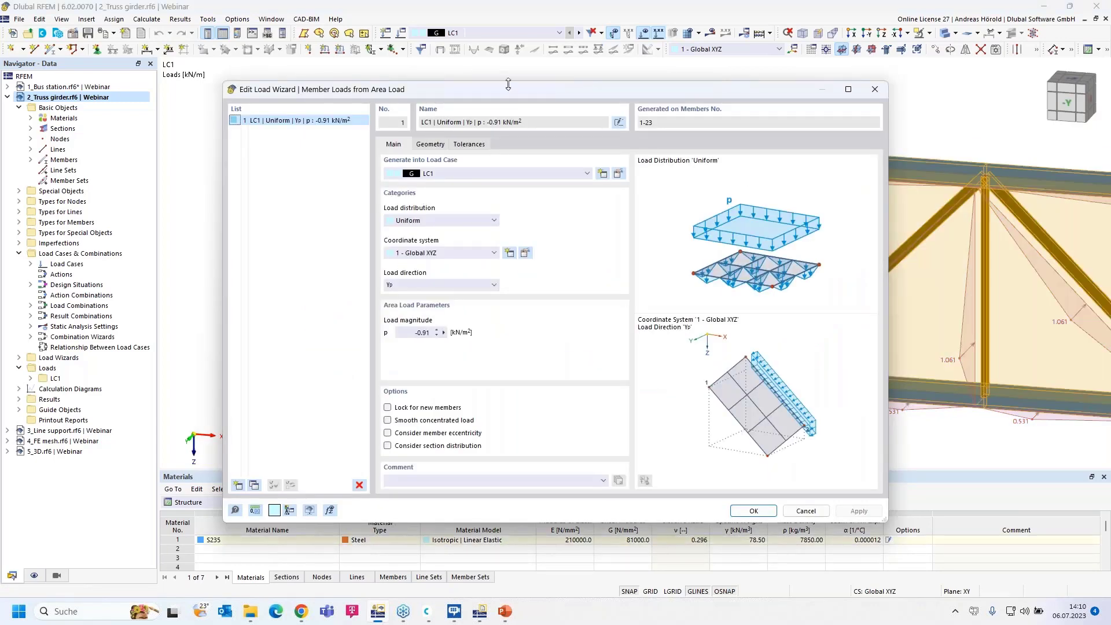
left_click_drag(508, 92, 364, 122)
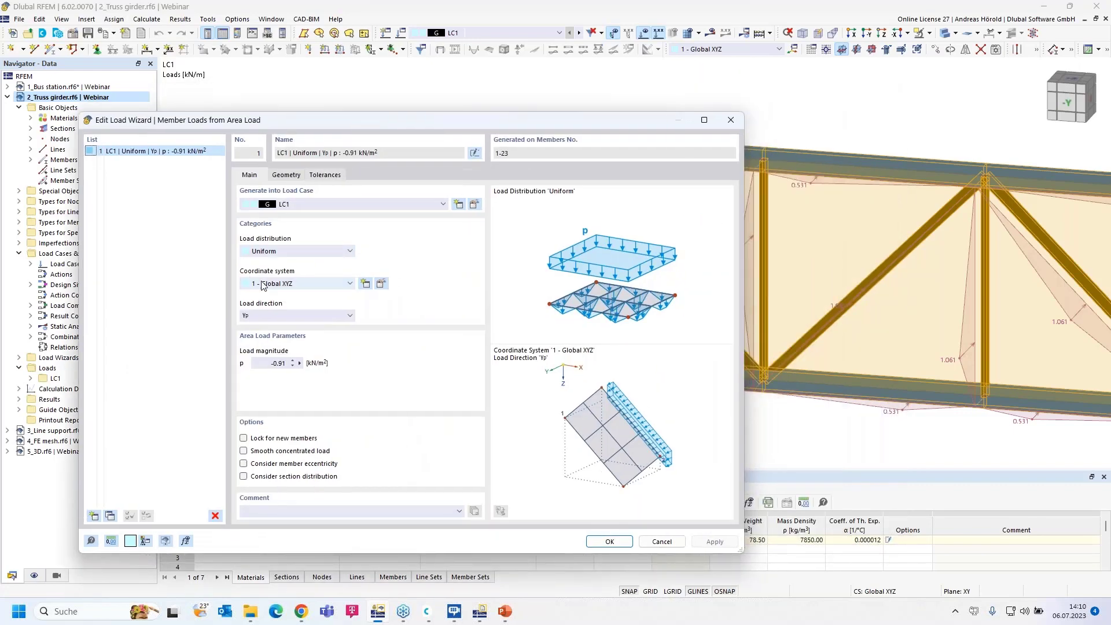
left_click(286, 175)
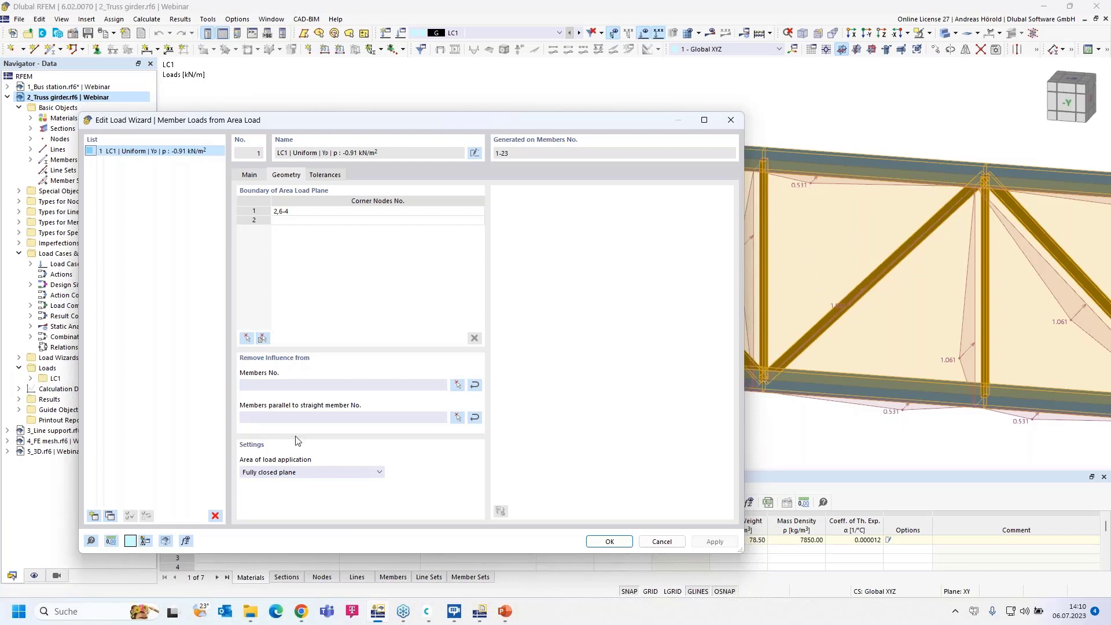
left_click(298, 472)
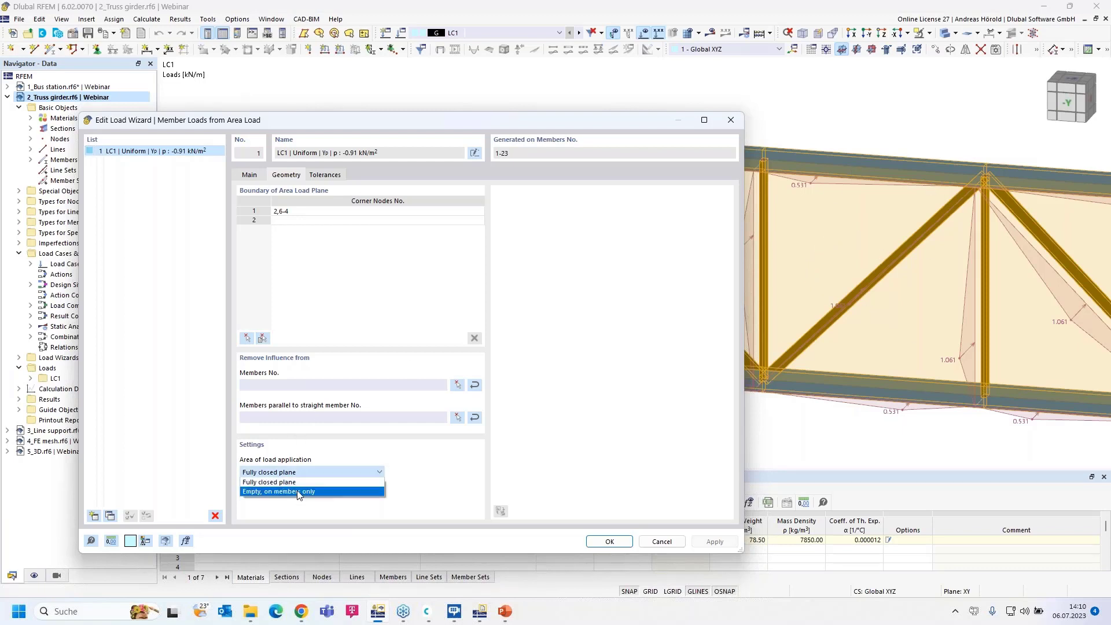
left_click(296, 490)
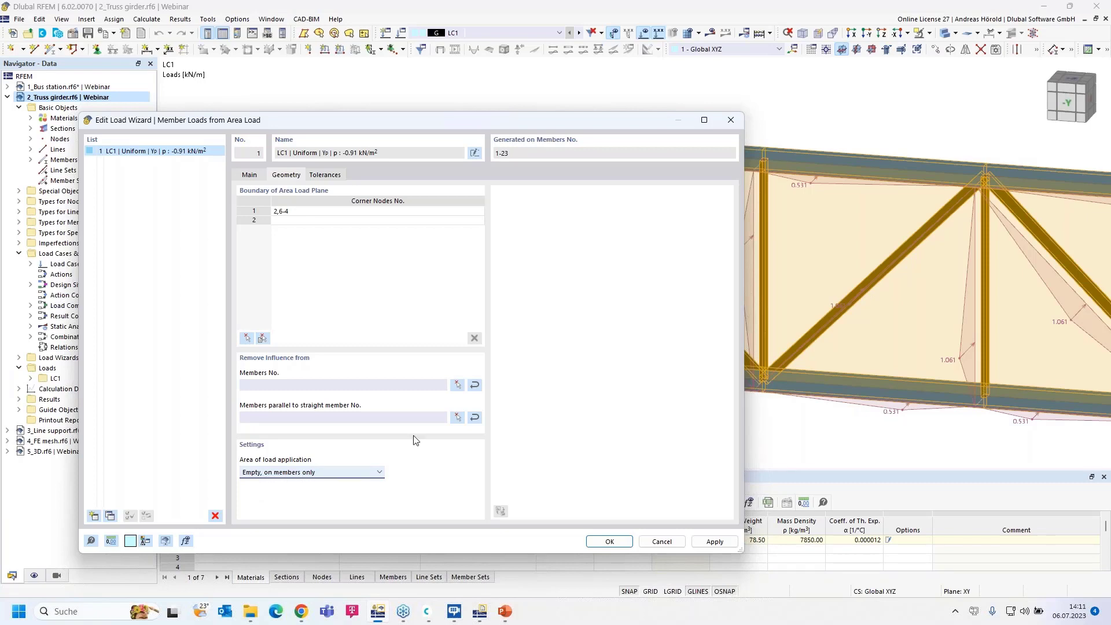
left_click_drag(546, 121, 327, 112)
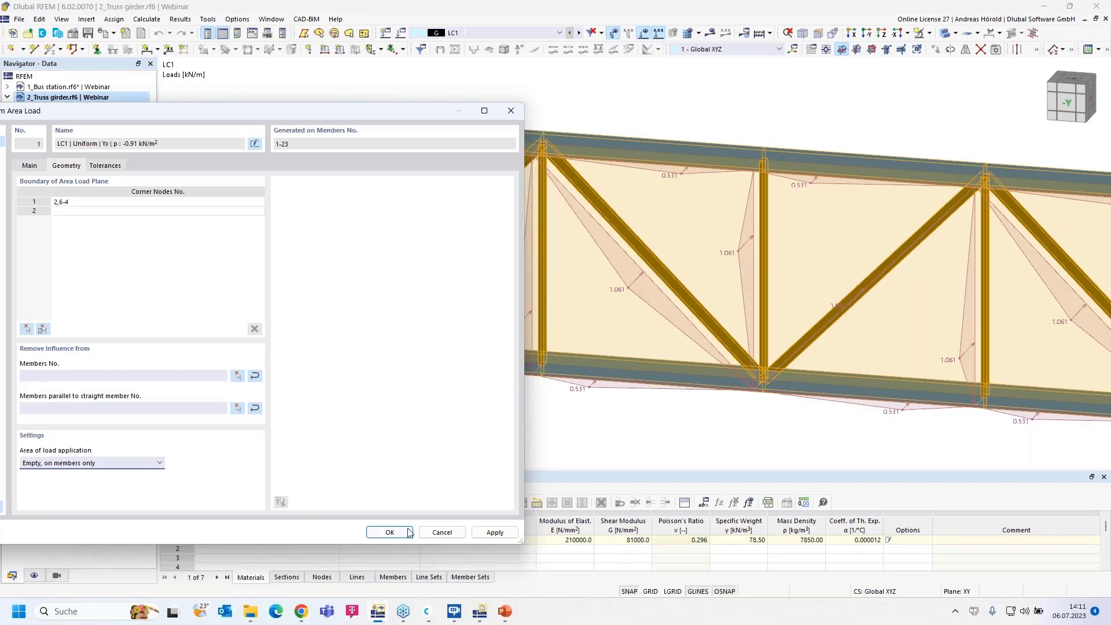
left_click(494, 532)
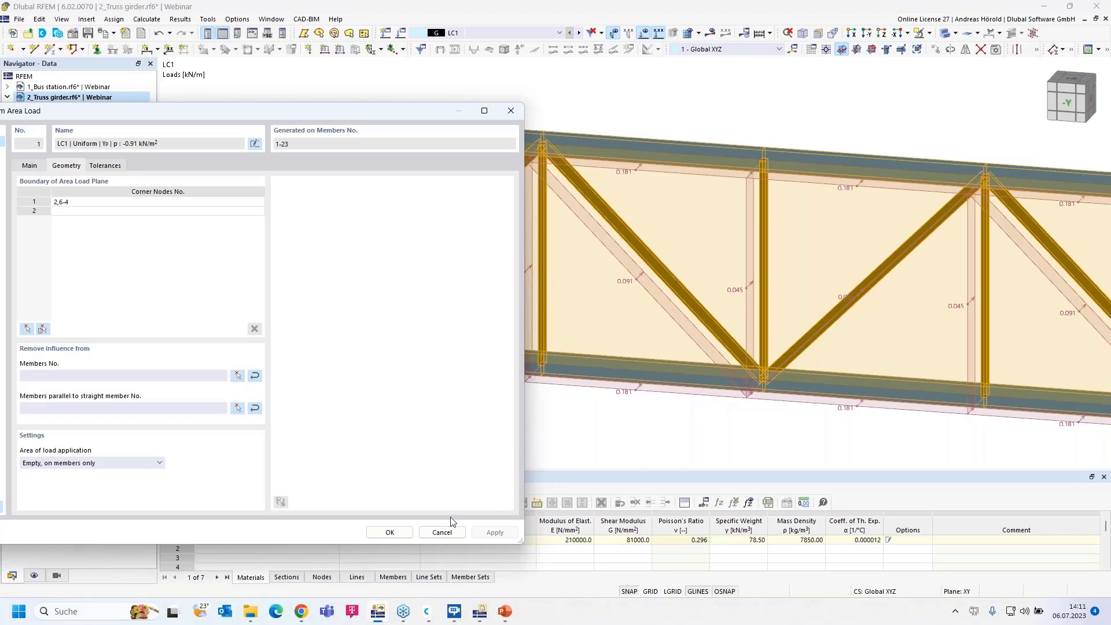
left_click(389, 531)
- Rotate the section of the truss's first diagonal, member 8, by an angle of 90°
scroll(428, 278, "up", 8)
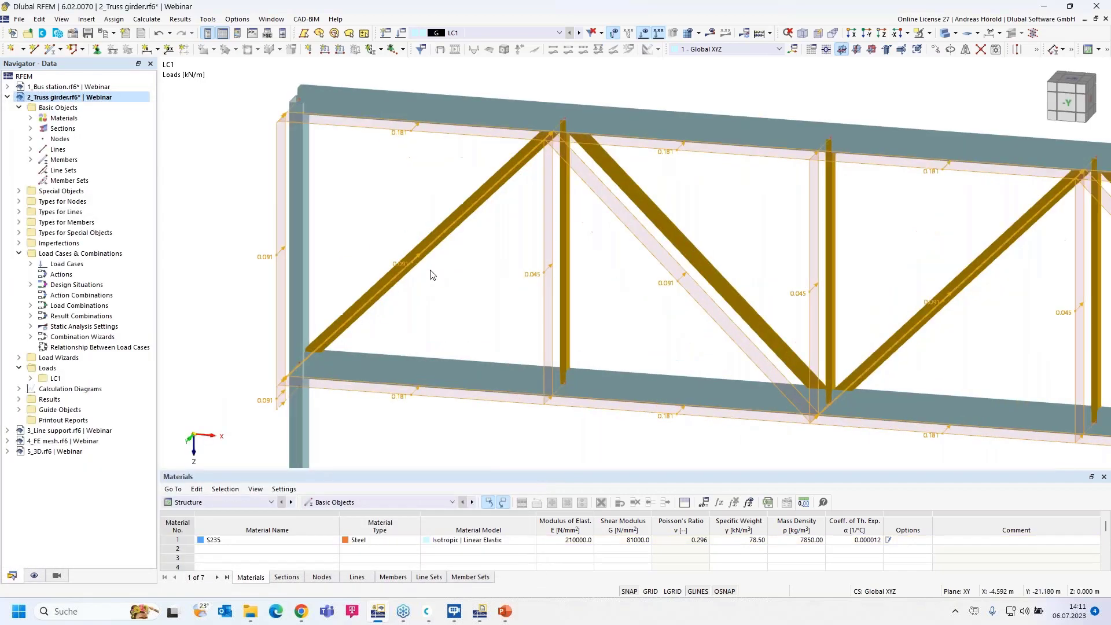
middle_click_drag(439, 280, 501, 300)
scroll(501, 300, "down", 5)
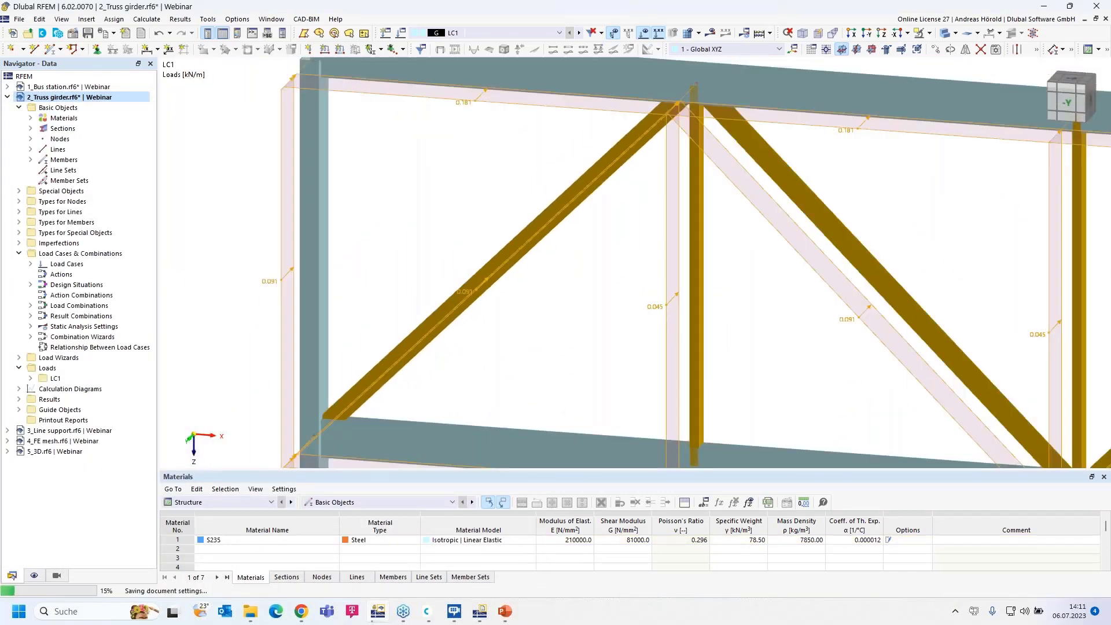
scroll(503, 268, "up", 2)
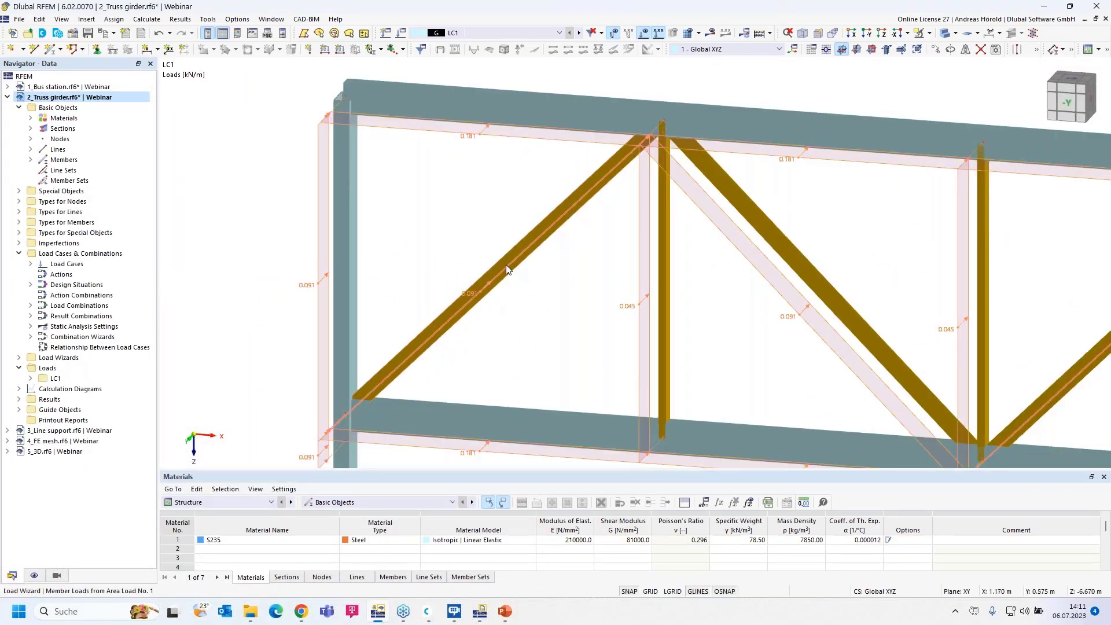
double_click(505, 264)
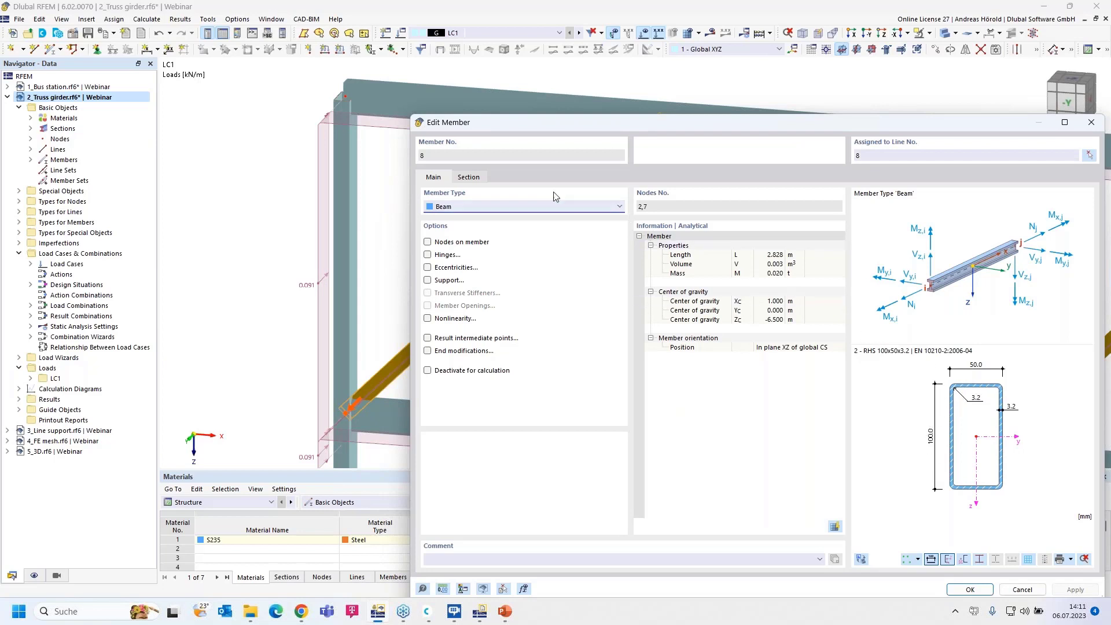
left_click(476, 179)
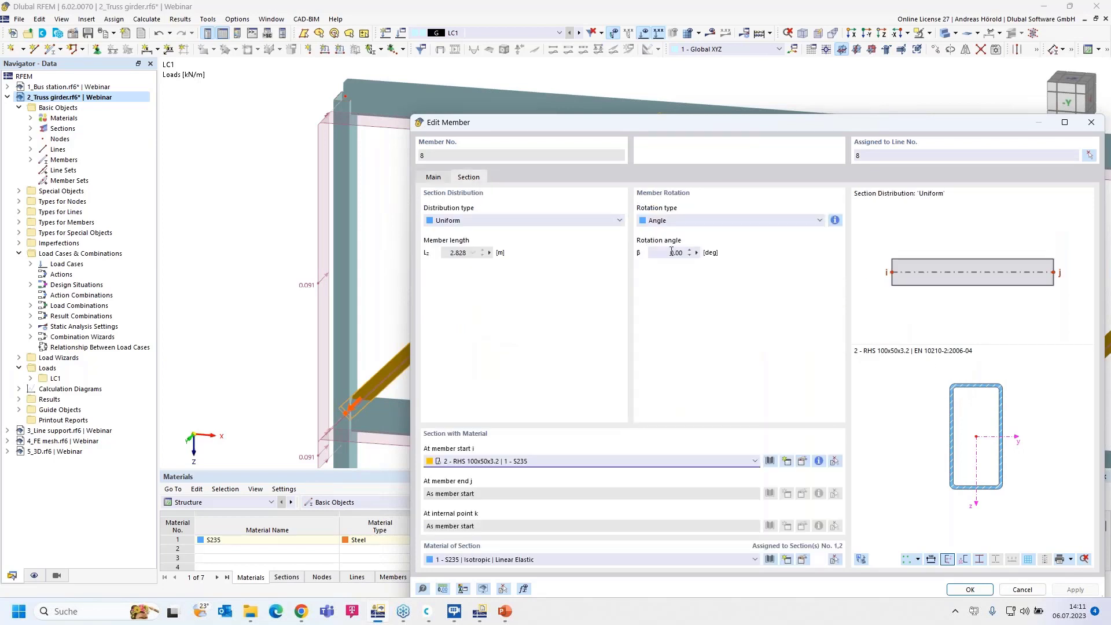
left_click(669, 252)
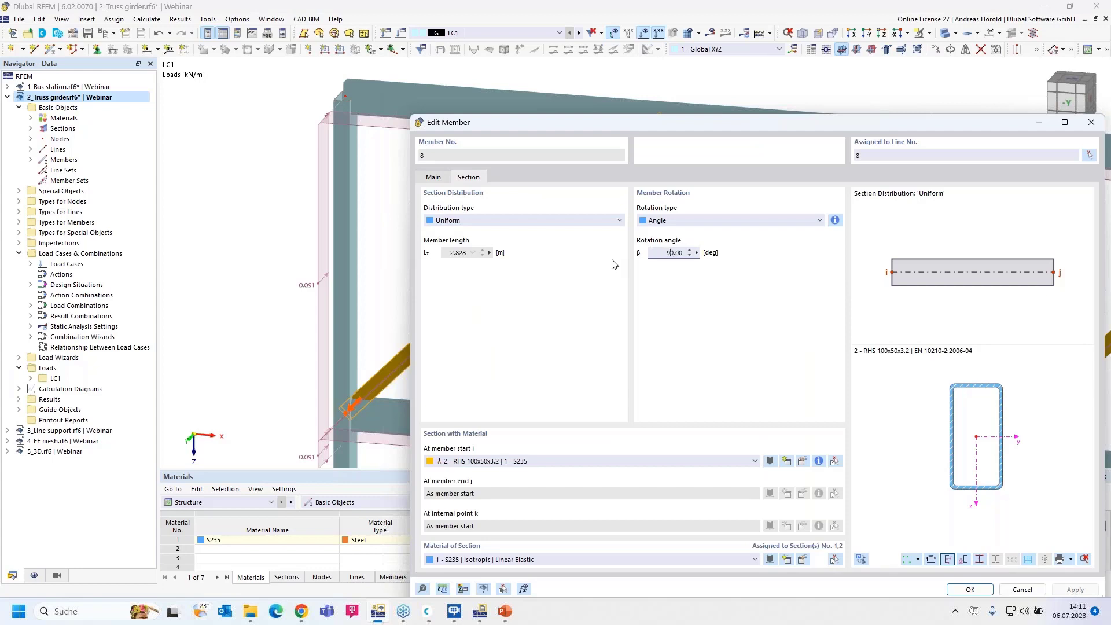
left_click(958, 587)
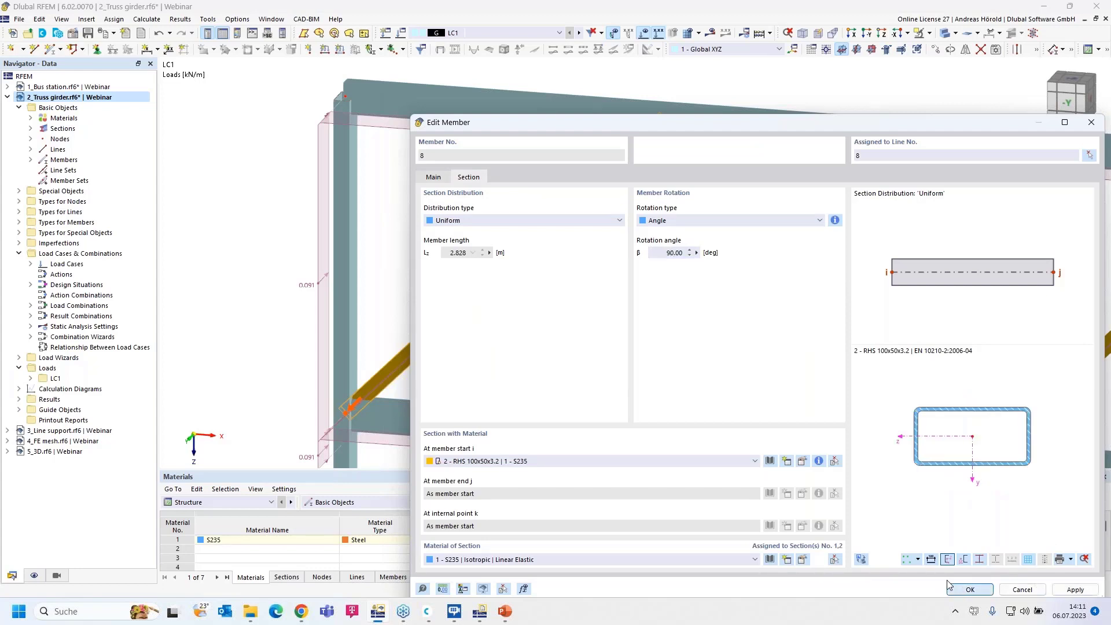
left_click(949, 587)
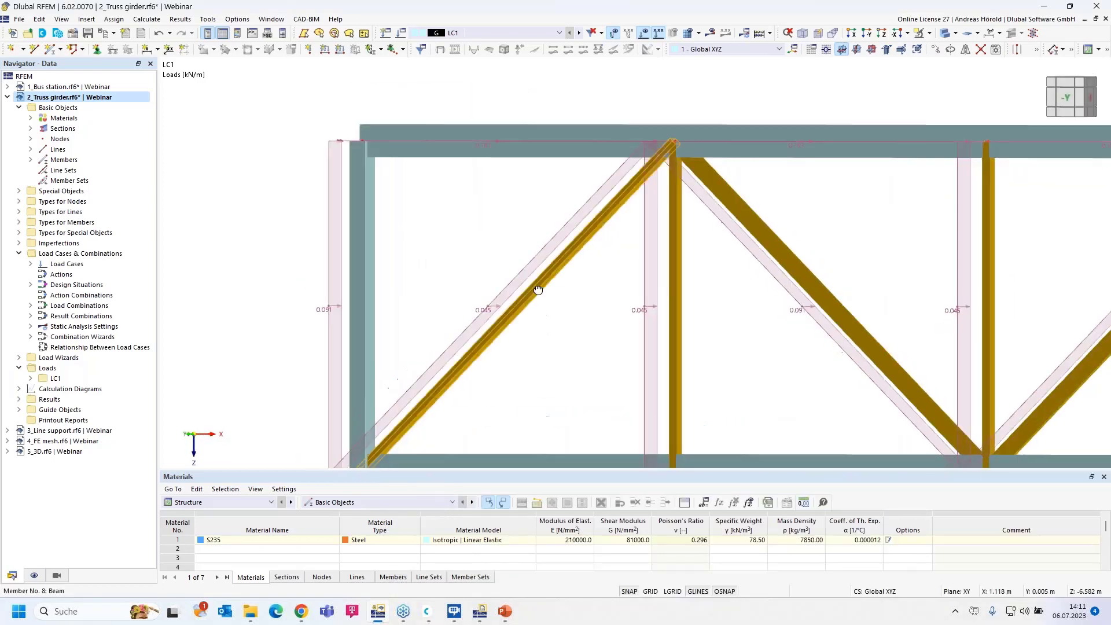
- Examine the generated load on the rotated diagonal and review the main settings of its load wizard without changing them
middle_click_drag(538, 290, 447, 340, "ctrl")
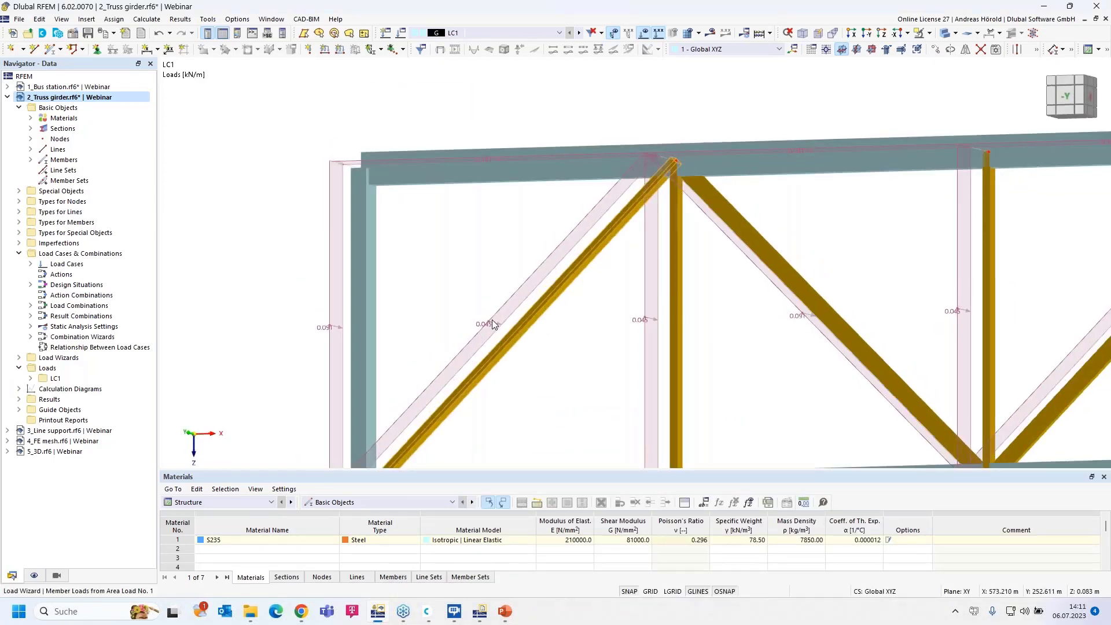
mouse_move(488, 326)
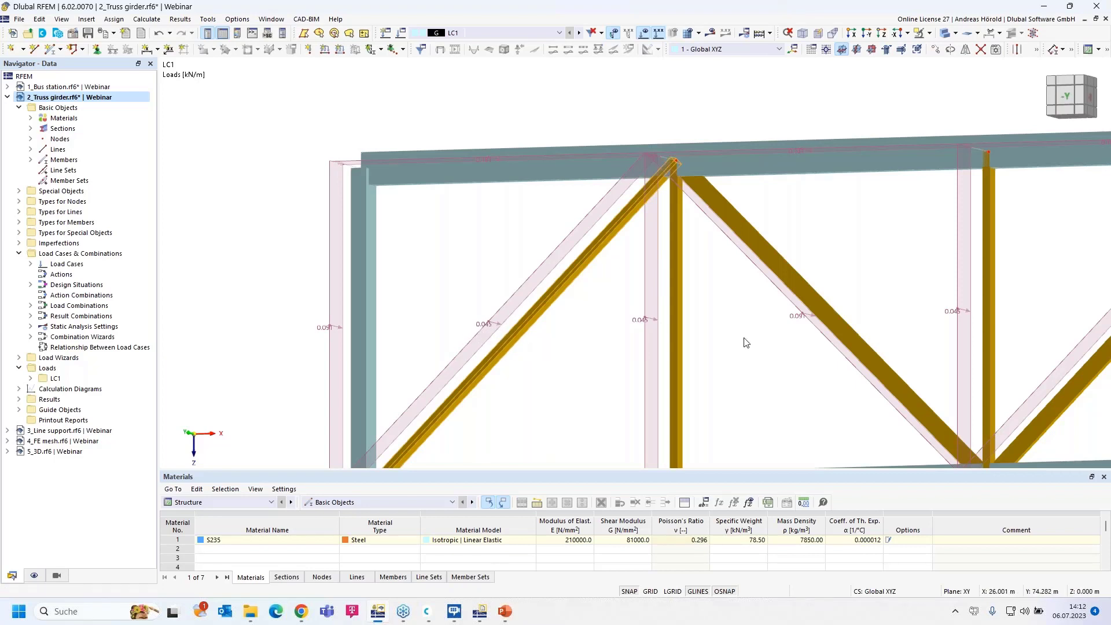
double_click(490, 319)
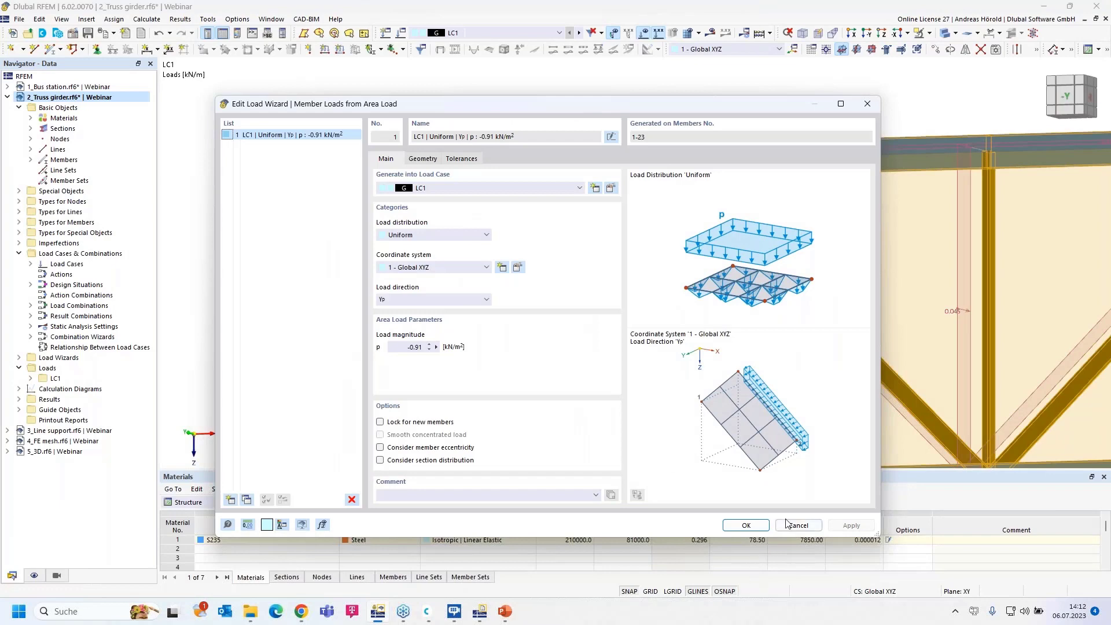
left_click(788, 524)
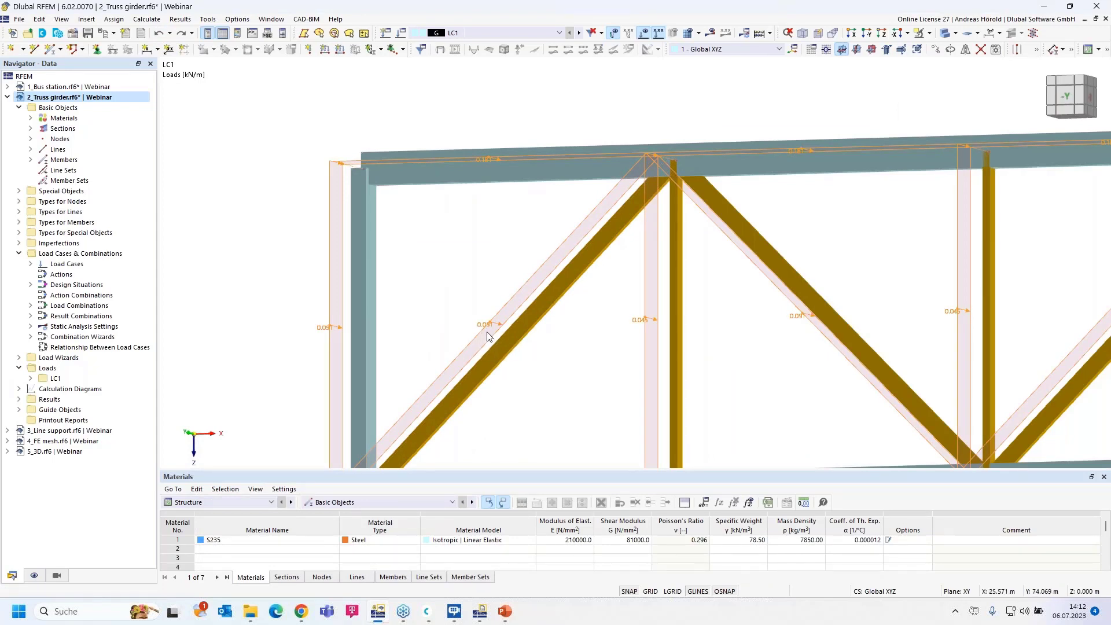
- Remove the influence of all members parallel to members 8, 9 and 16 from the truss girder's area load
double_click(507, 303)
left_click(423, 159)
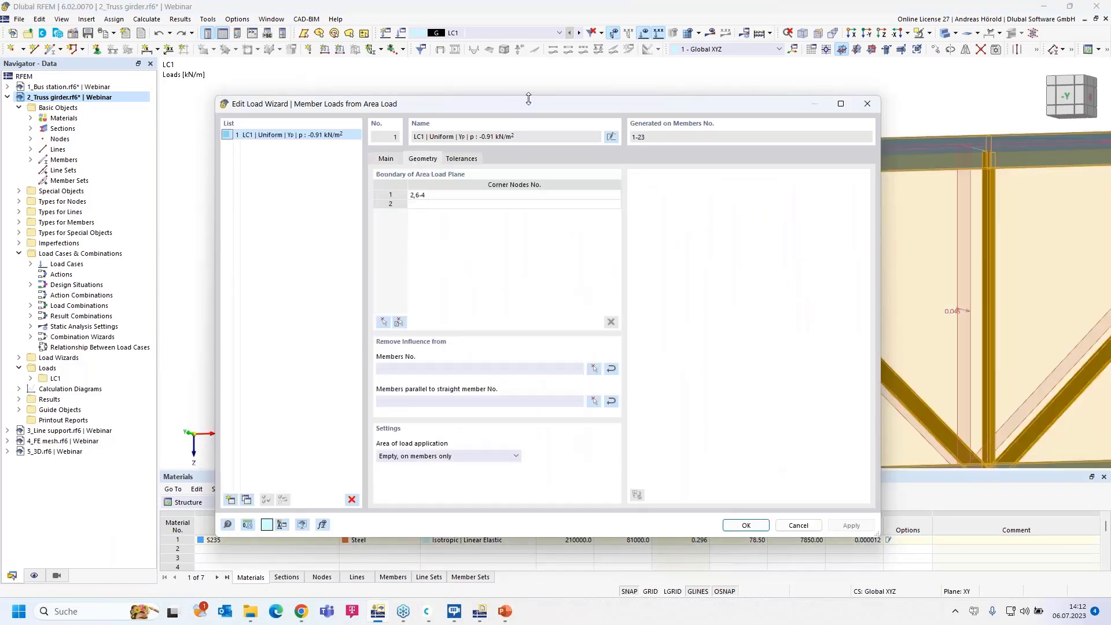
left_click_drag(571, 102, 324, 92)
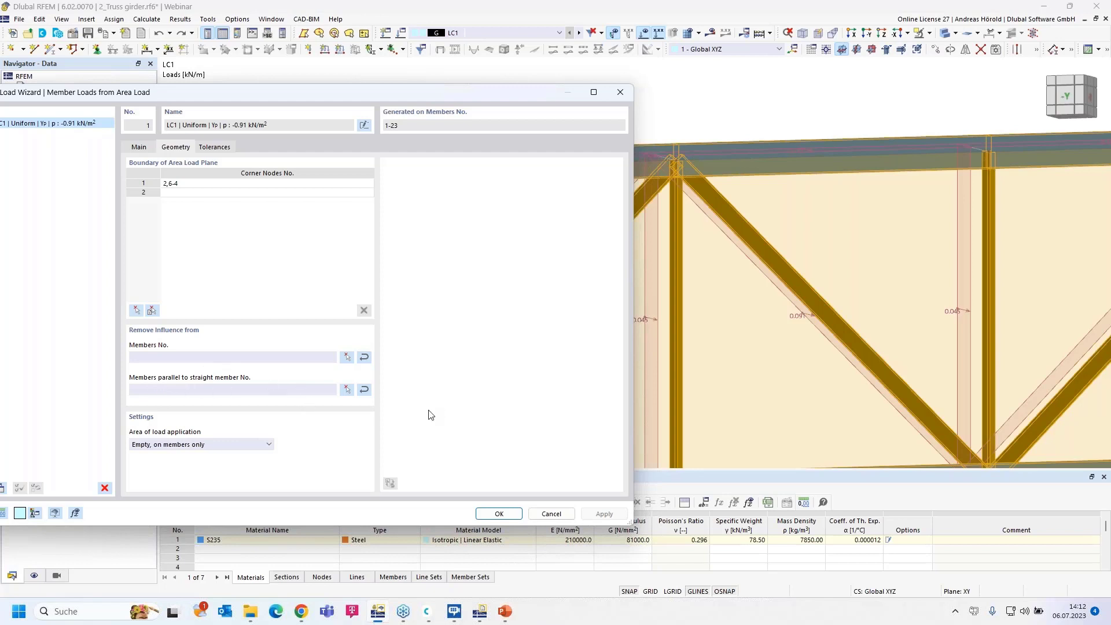
left_click(346, 389)
left_click_drag(854, 214, 431, 350)
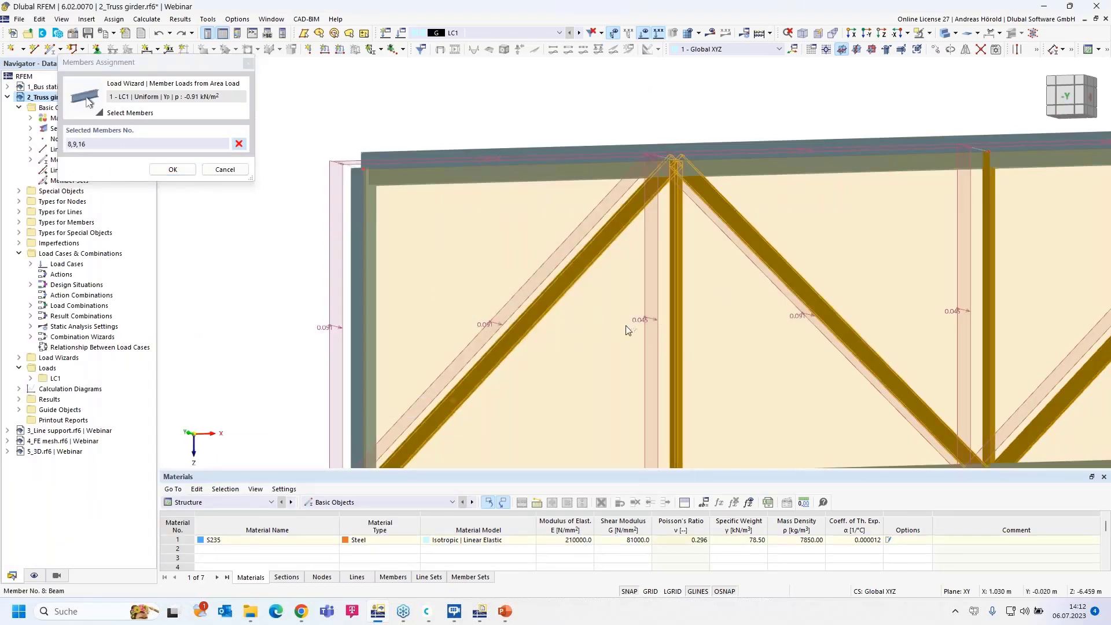
scroll(691, 310, "down", 4)
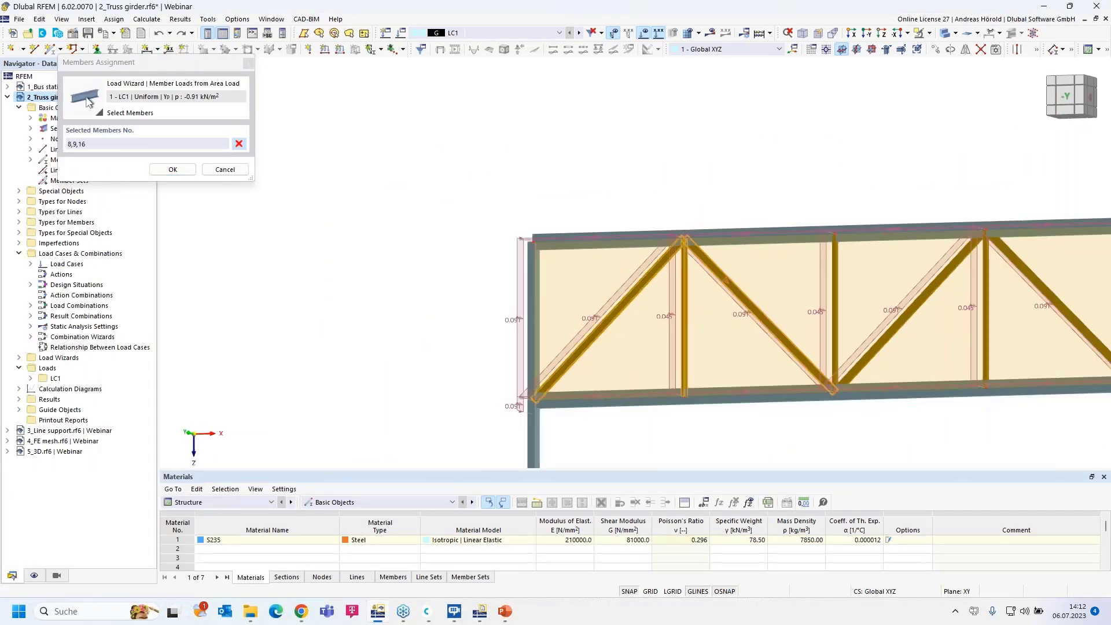
middle_click_drag(761, 316, 582, 280)
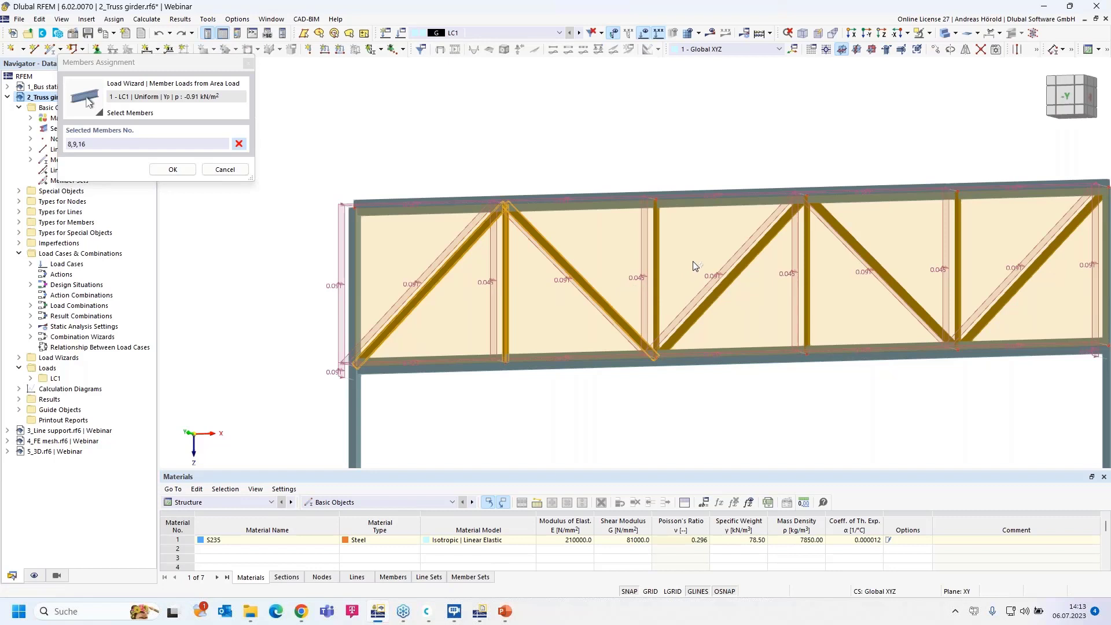
left_click(172, 169)
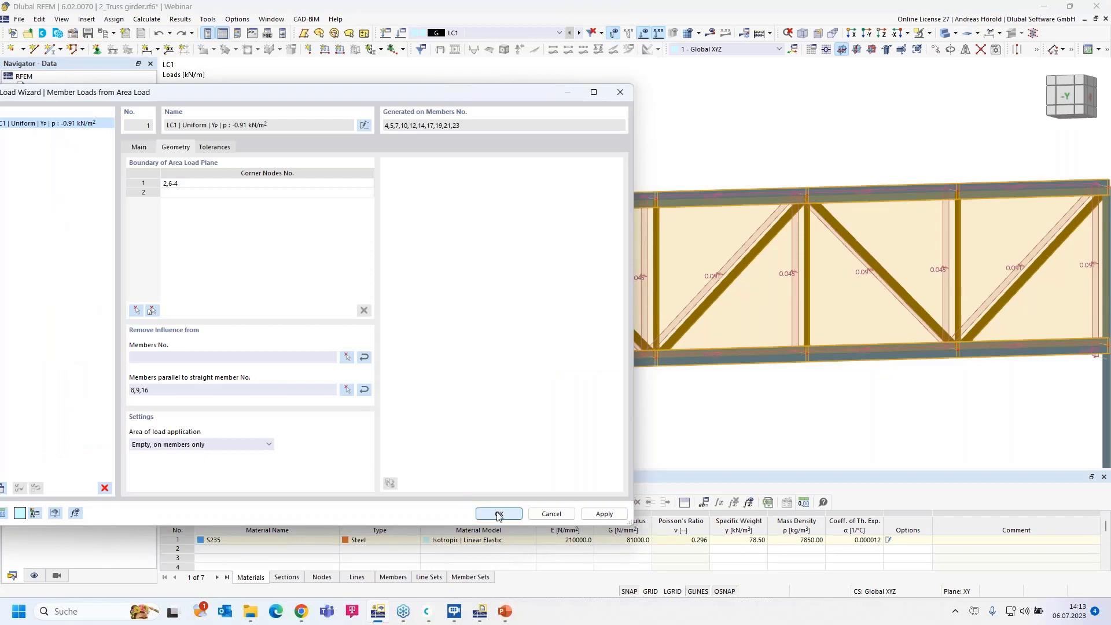
- Set the load wizard's area of load application to Fully closed plane, regenerate the loads and inspect them on the chords
left_click(186, 445)
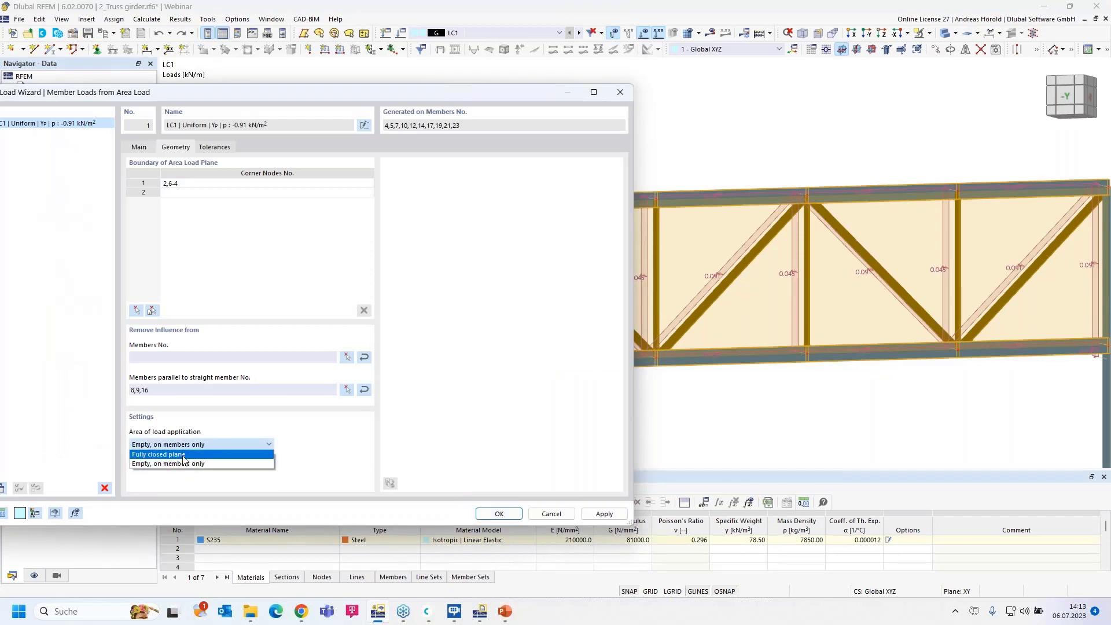
left_click(183, 455)
left_click(504, 521)
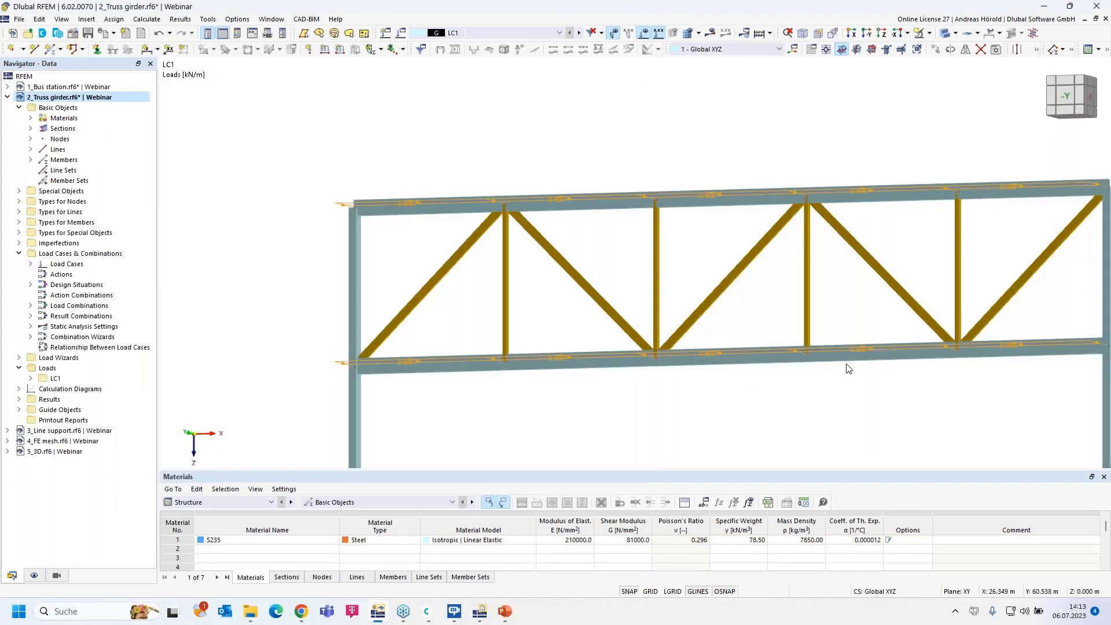
right_click_drag(820, 412, 831, 453)
left_click(518, 410)
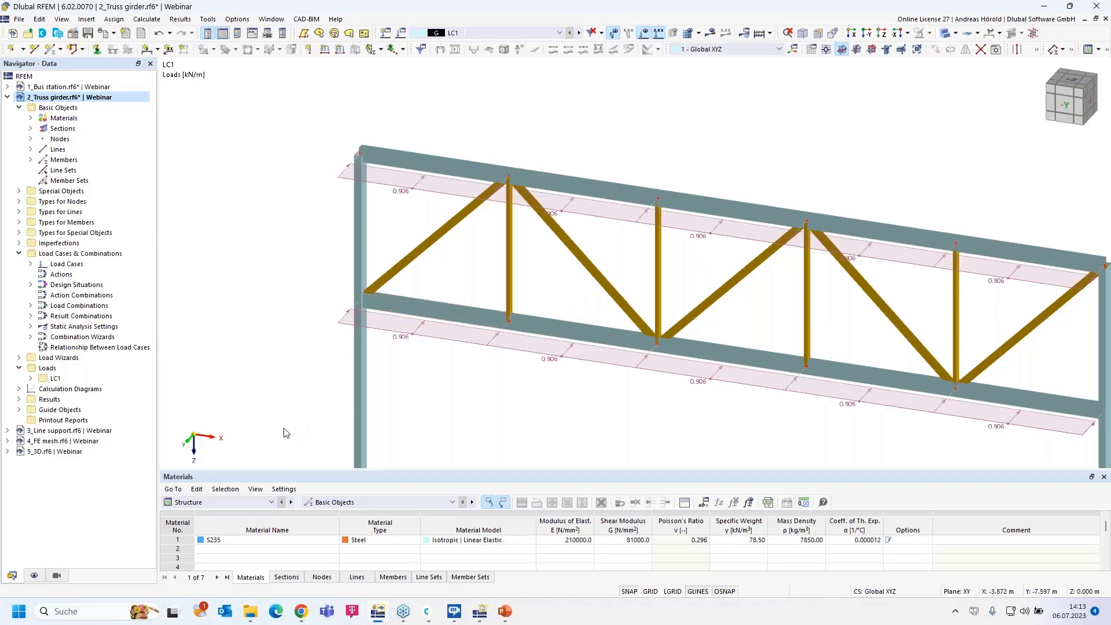
- Switch to the model 3_Line support.rf6 and open the fictitious column stiffness settings of the nodal support at node 10
left_click(7, 97)
left_click(67, 109)
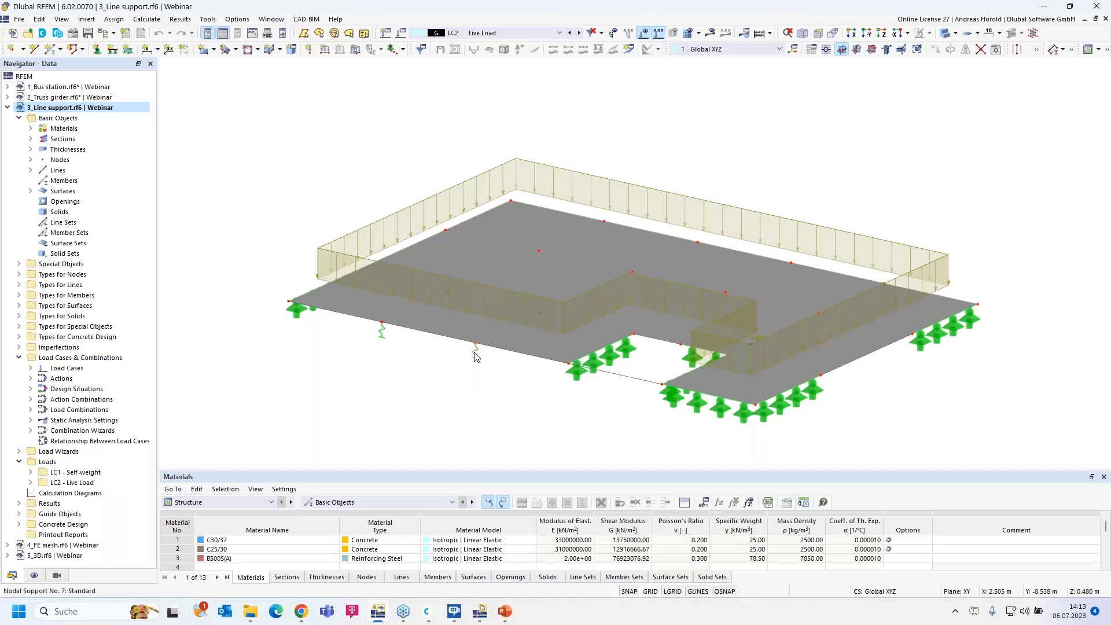
mouse_move(473, 355)
double_click(473, 355)
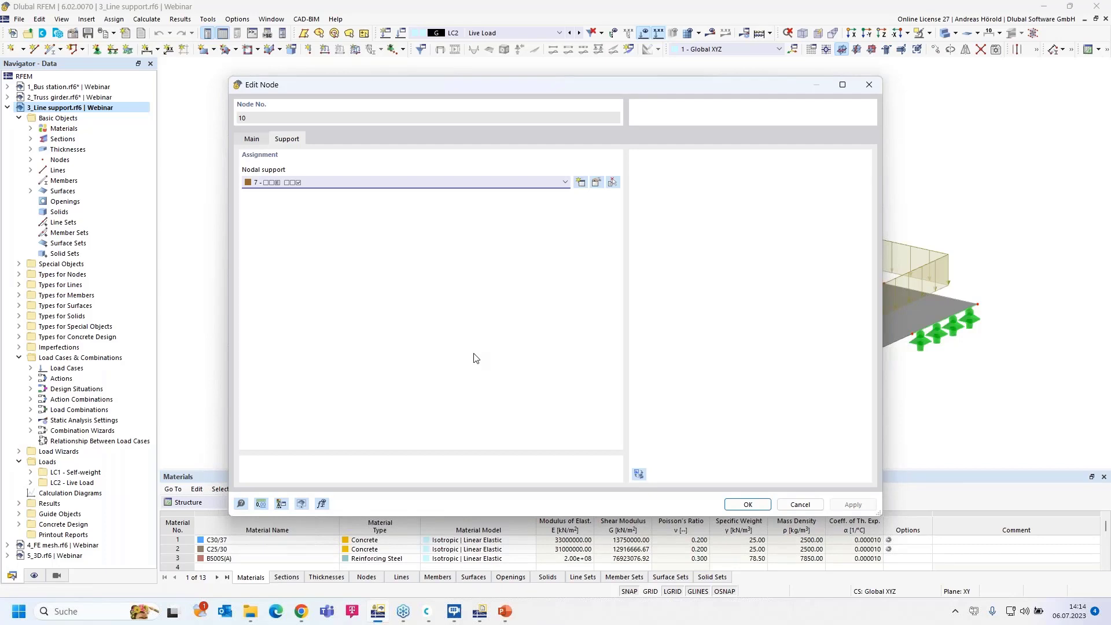
left_click(597, 183)
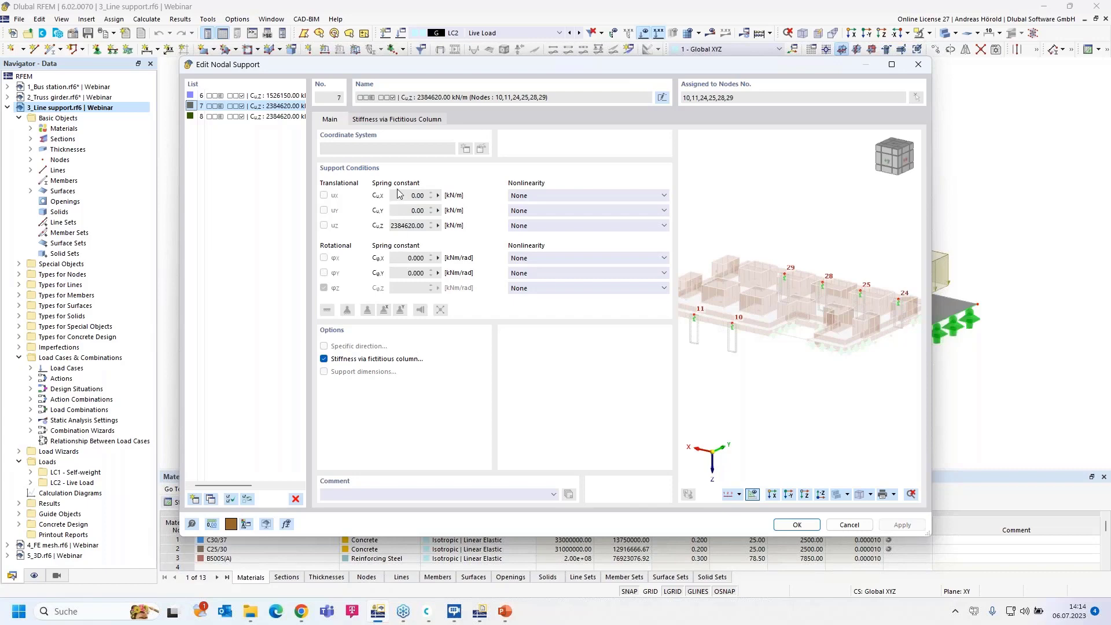
left_click(396, 120)
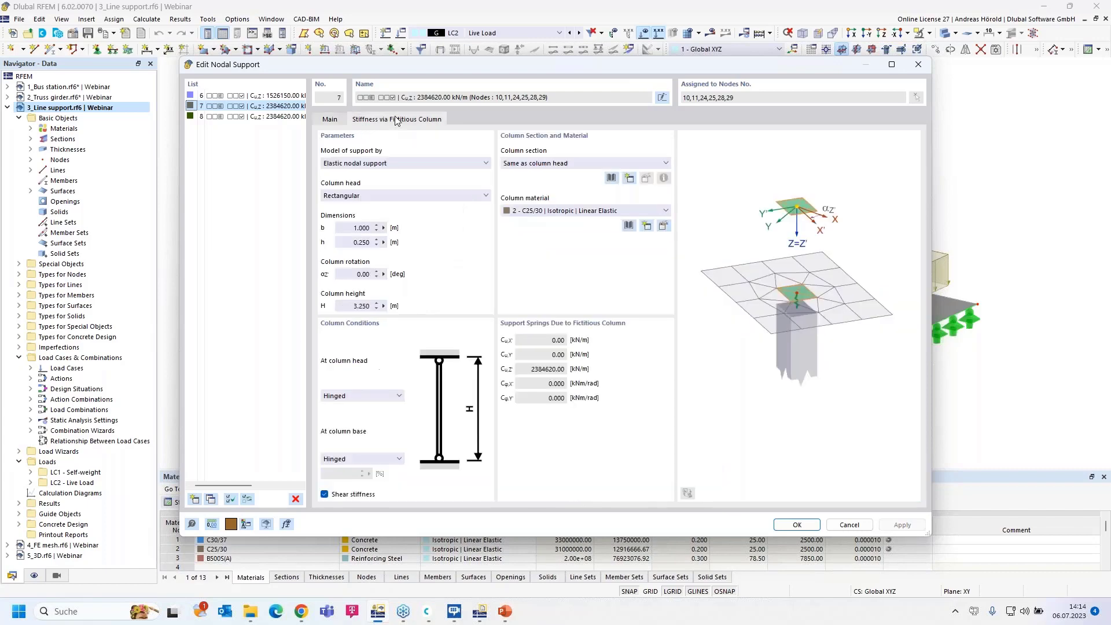
- Review the available support model types and column head conditions of the fictitious column, keeping Elastic nodal support and Hinged
left_click(401, 165)
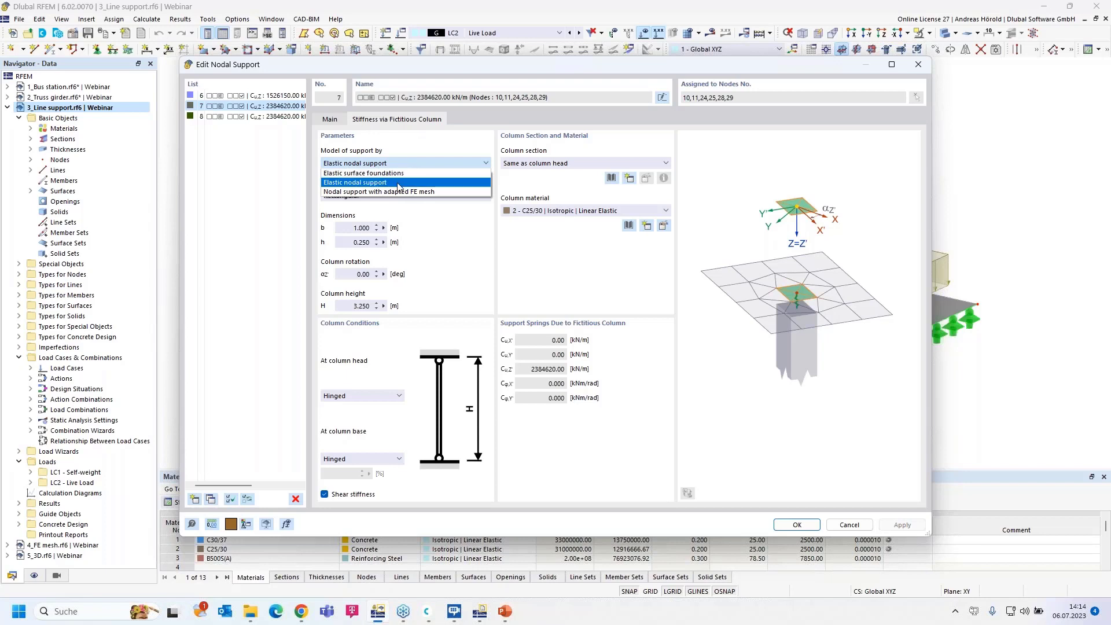
left_click(398, 184)
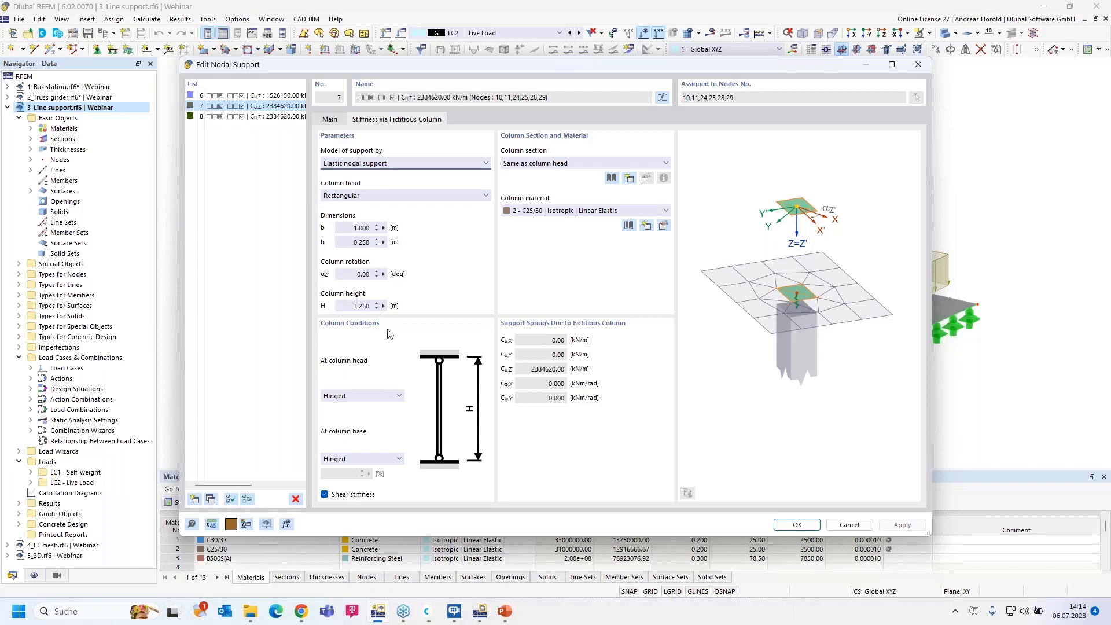
left_click(356, 398)
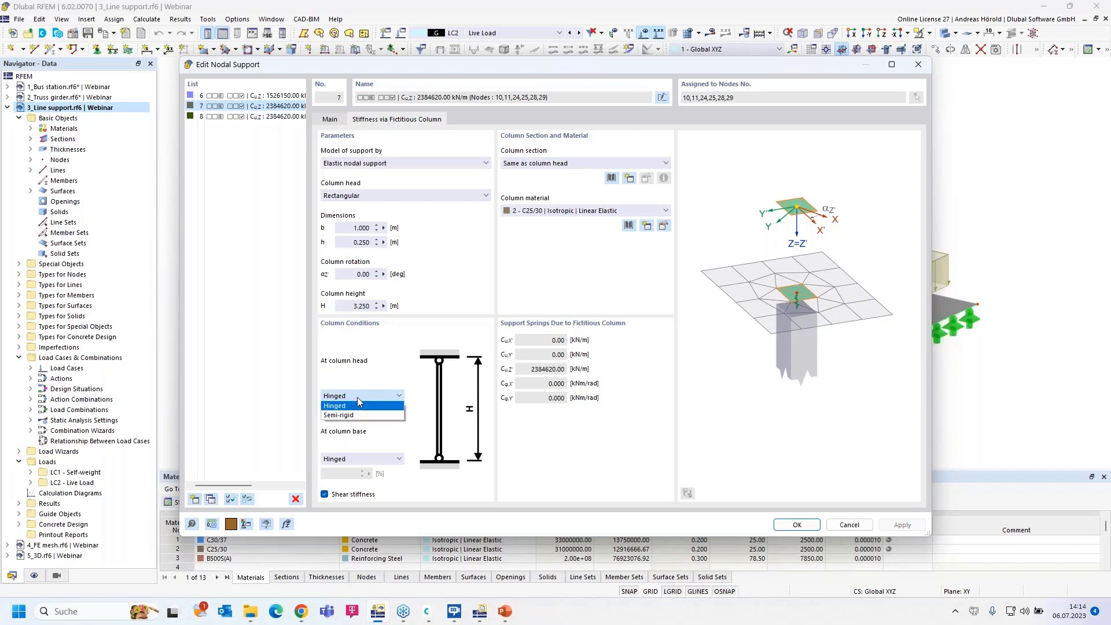
left_click(357, 398)
- Try the Semi-rigid and Rigid column base conditions on the nodal support, restore Hinged and discard the edits to the support and node
left_click(368, 459)
left_click(356, 478)
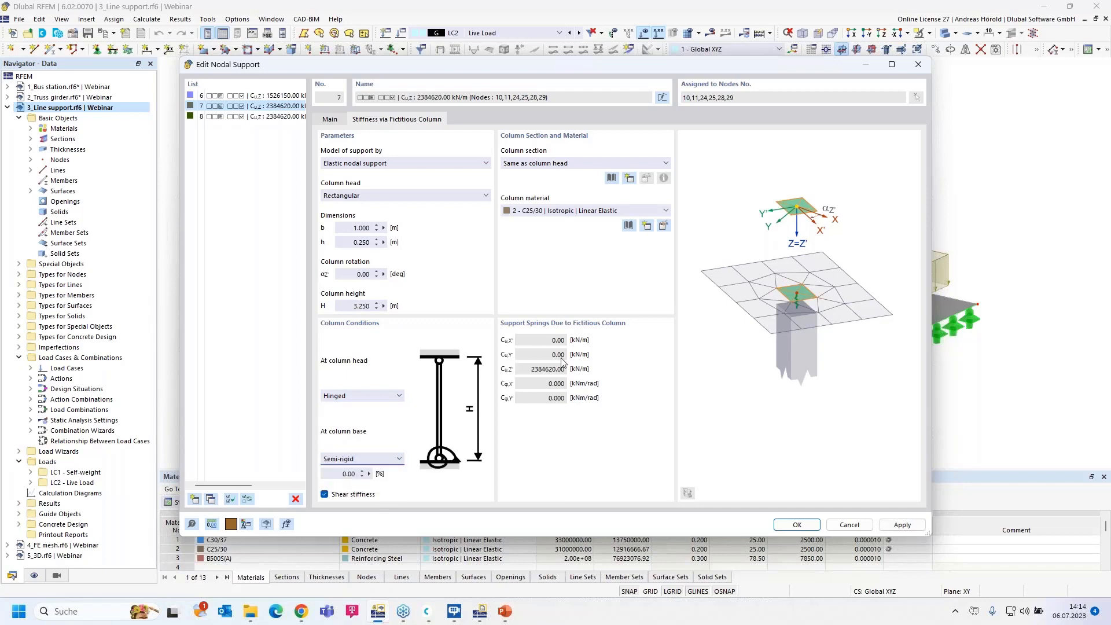
left_click(351, 461)
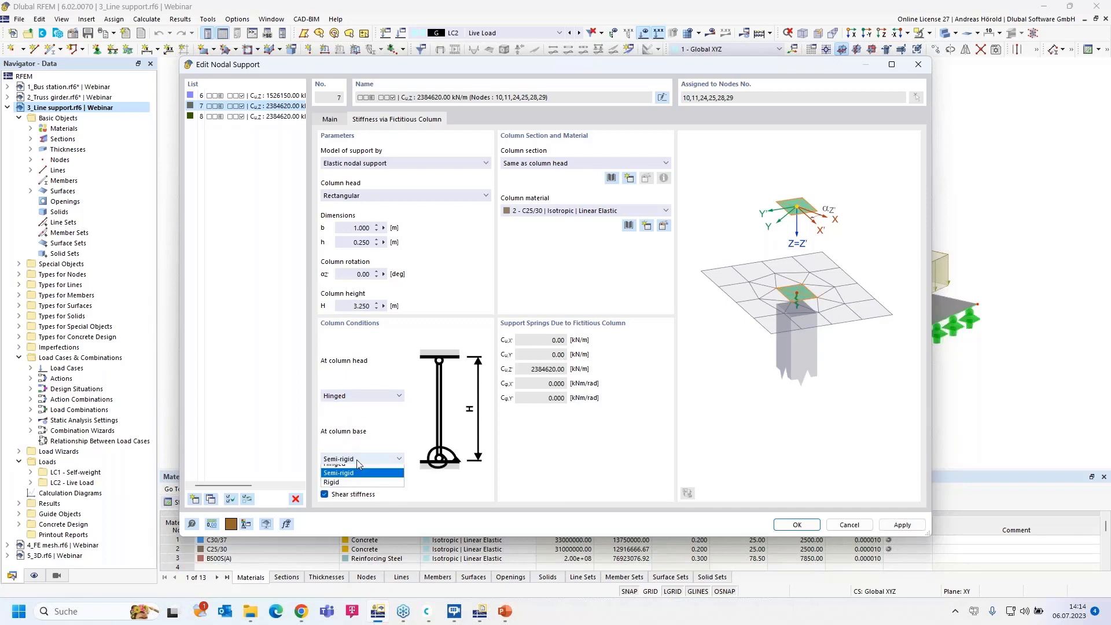
left_click(342, 489)
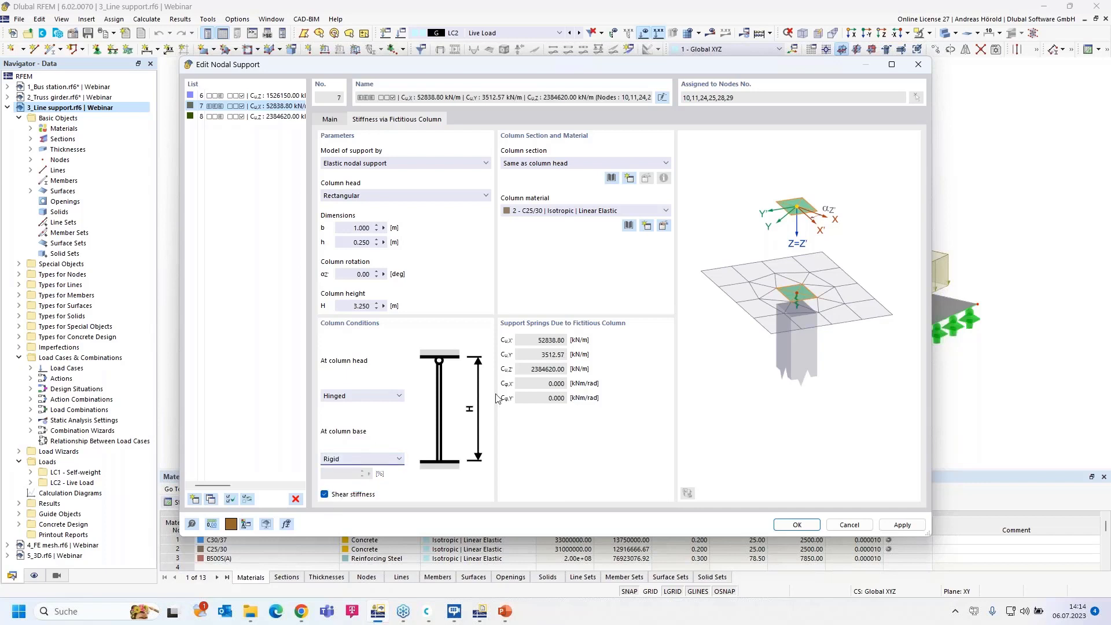
left_click(361, 458)
left_click(342, 468)
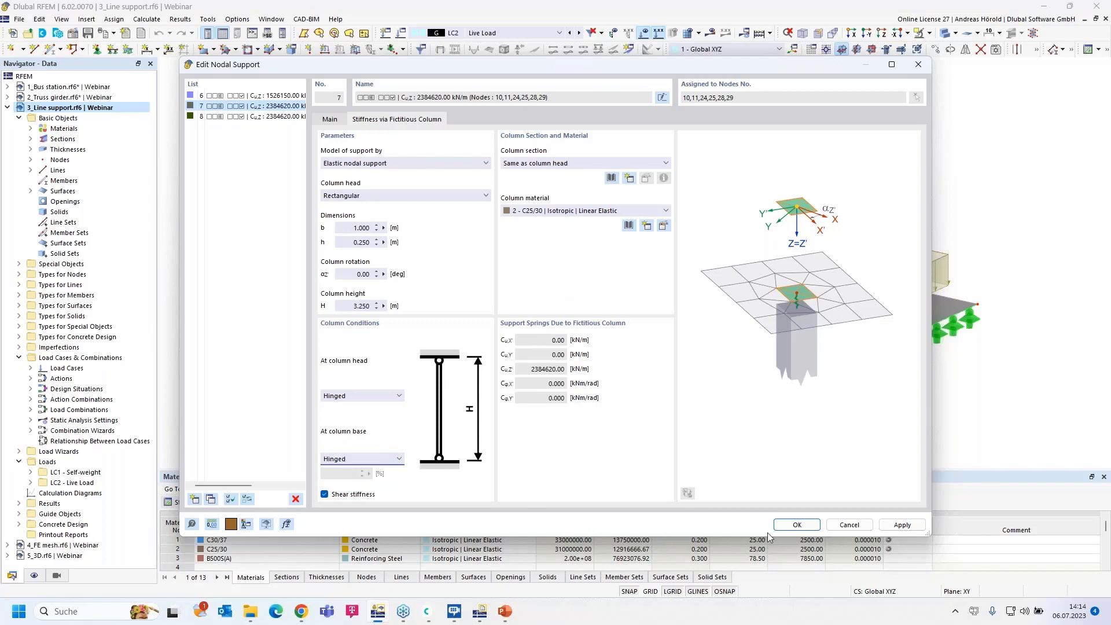
left_click(857, 524)
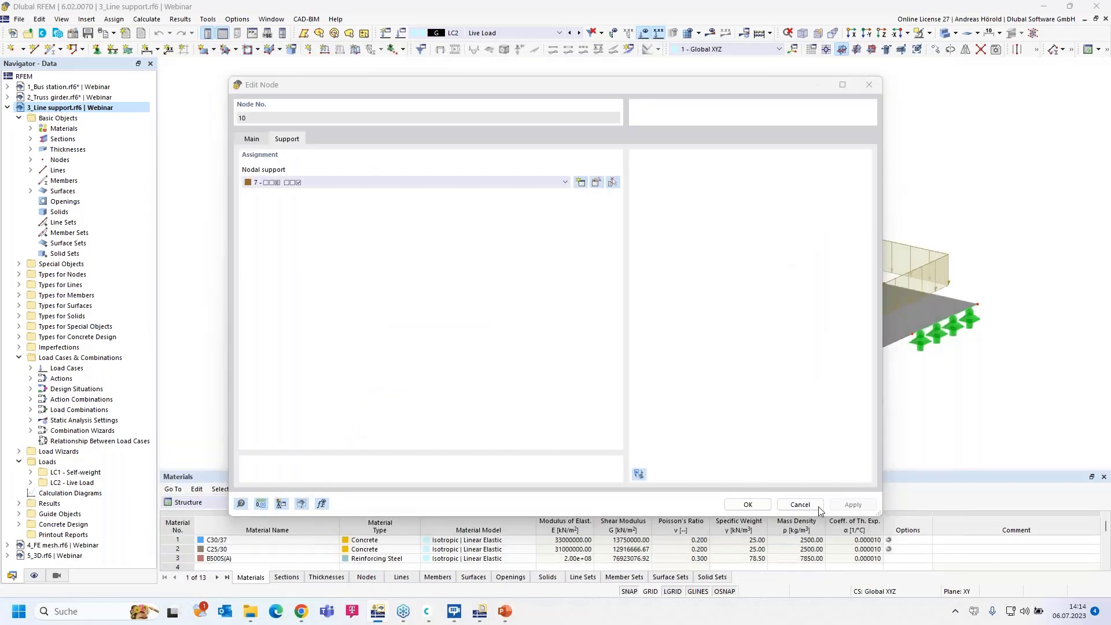
left_click(807, 505)
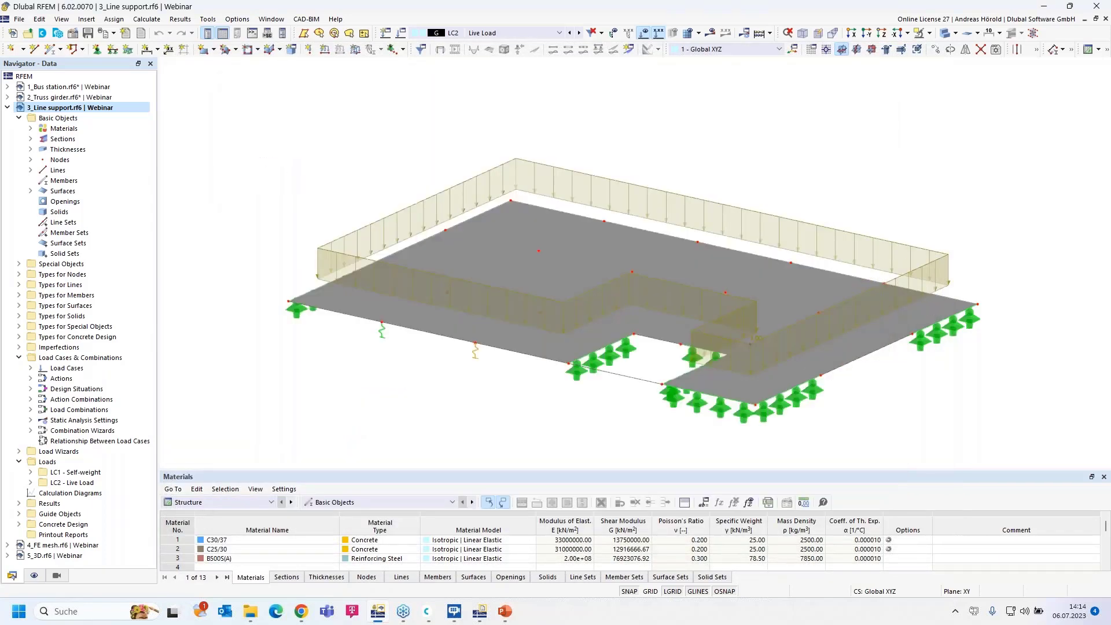
- Activate stiffness via fictitious wall for the line support assigned to line 1 and open the fictitious wall settings
left_click(695, 402)
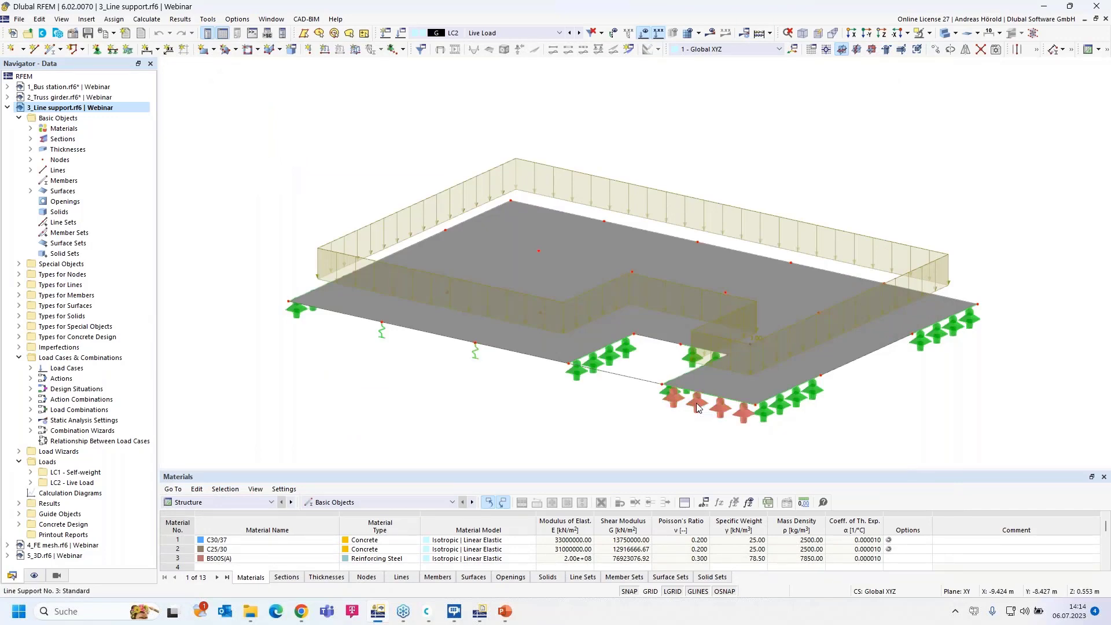
double_click(696, 403)
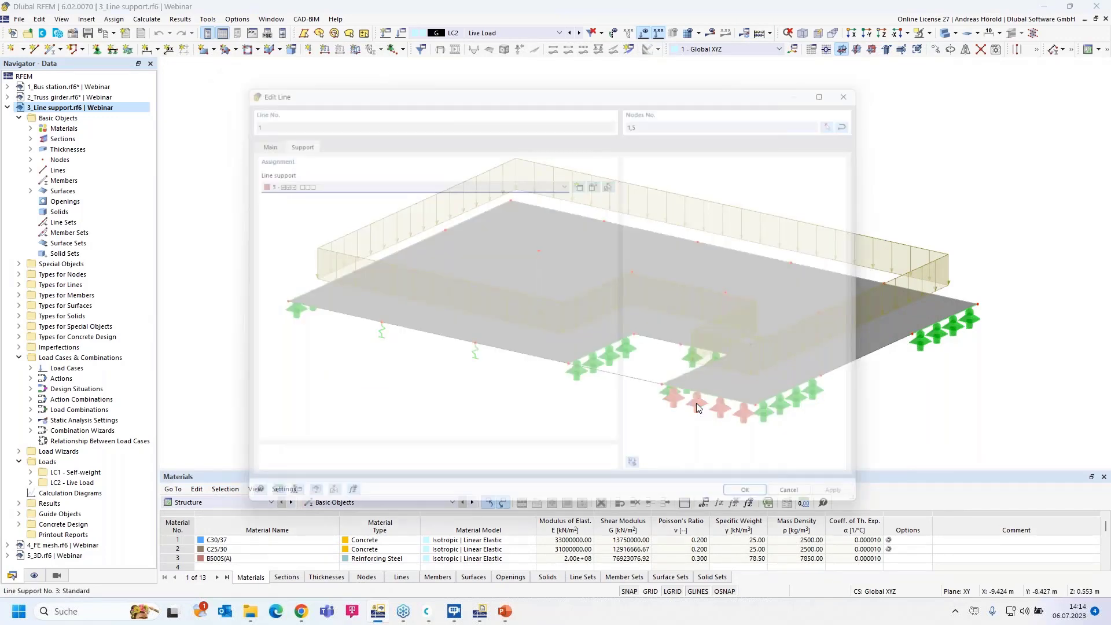
left_click(598, 176)
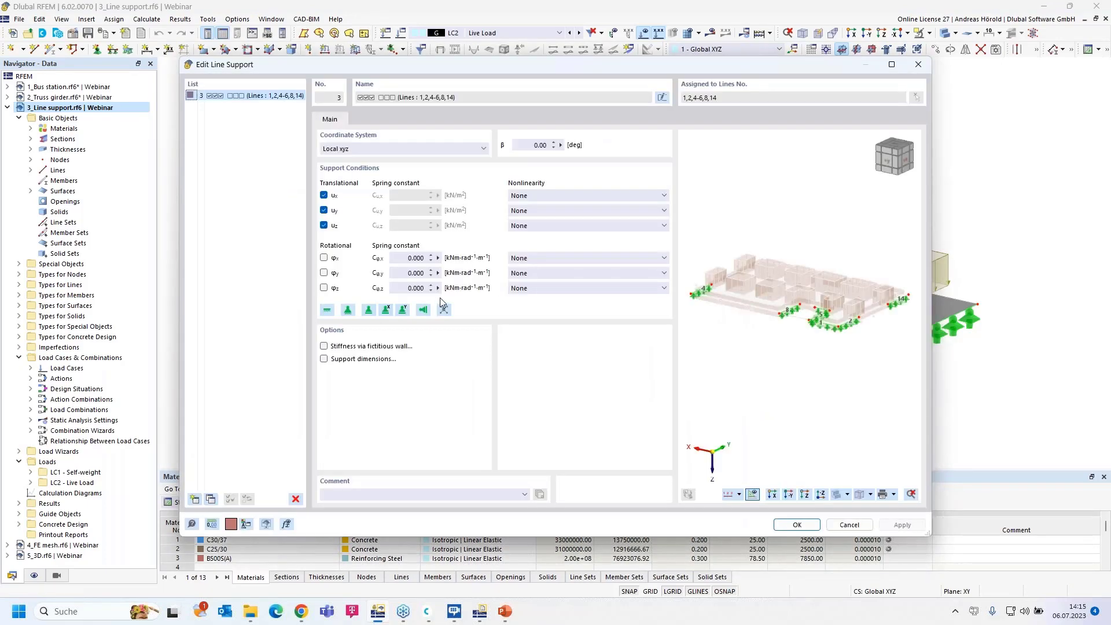
left_click(324, 347)
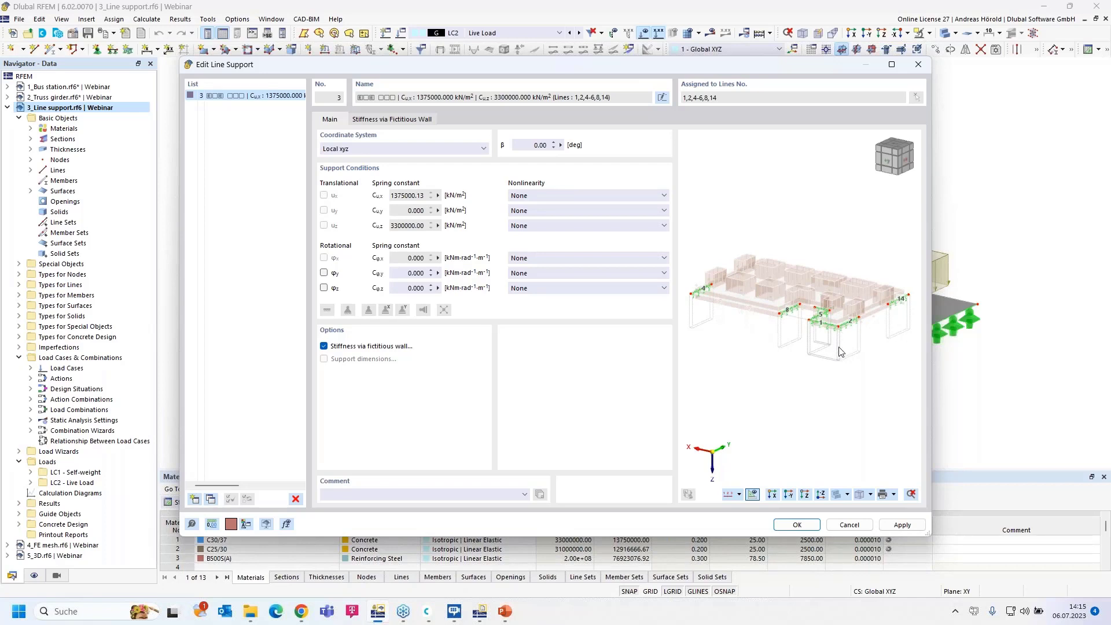
left_click(403, 120)
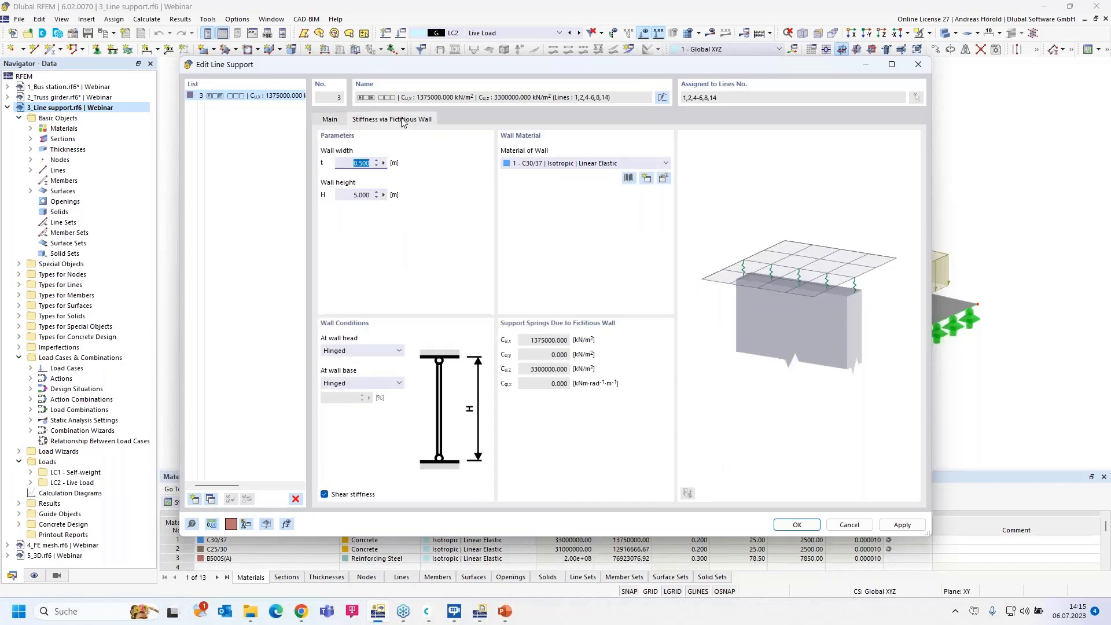
- Set the fictitious wall's width to 0.250 m and its height to 4 m
key("BackSpace")
key("Tab")
type("4")
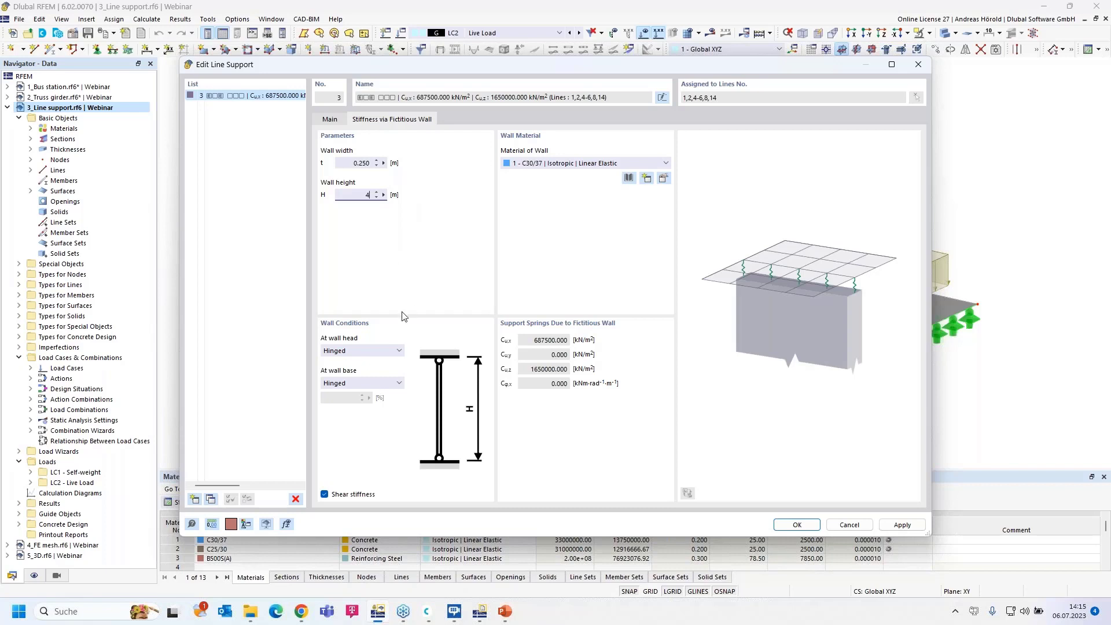
- Check the wall head and wall base condition options, keep both Hinged, and save the line support and line
left_click(366, 351)
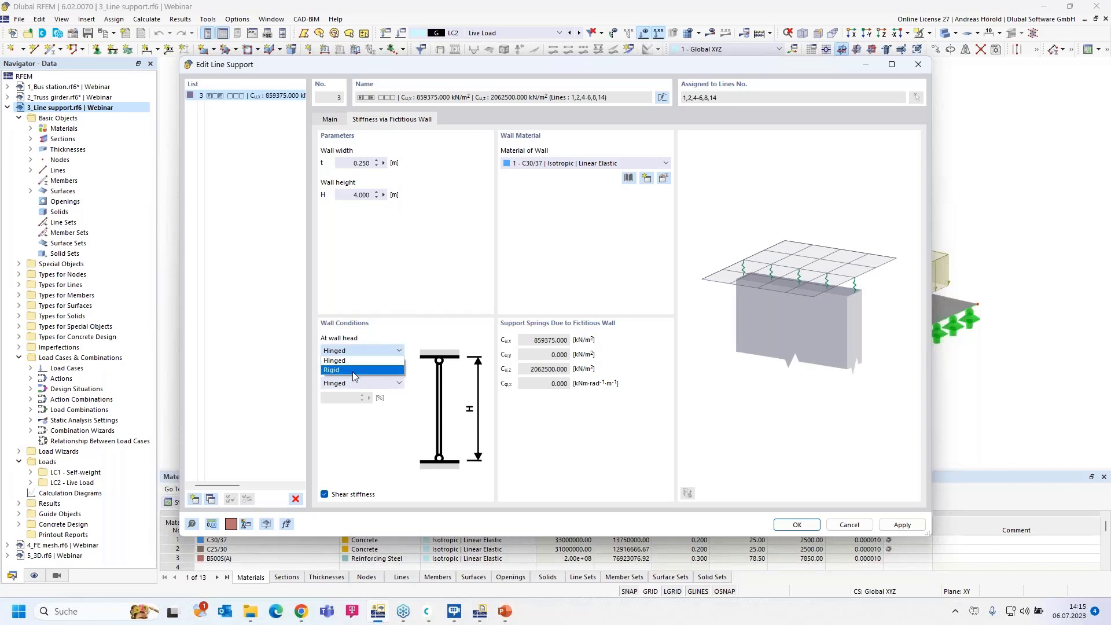
left_click(388, 310)
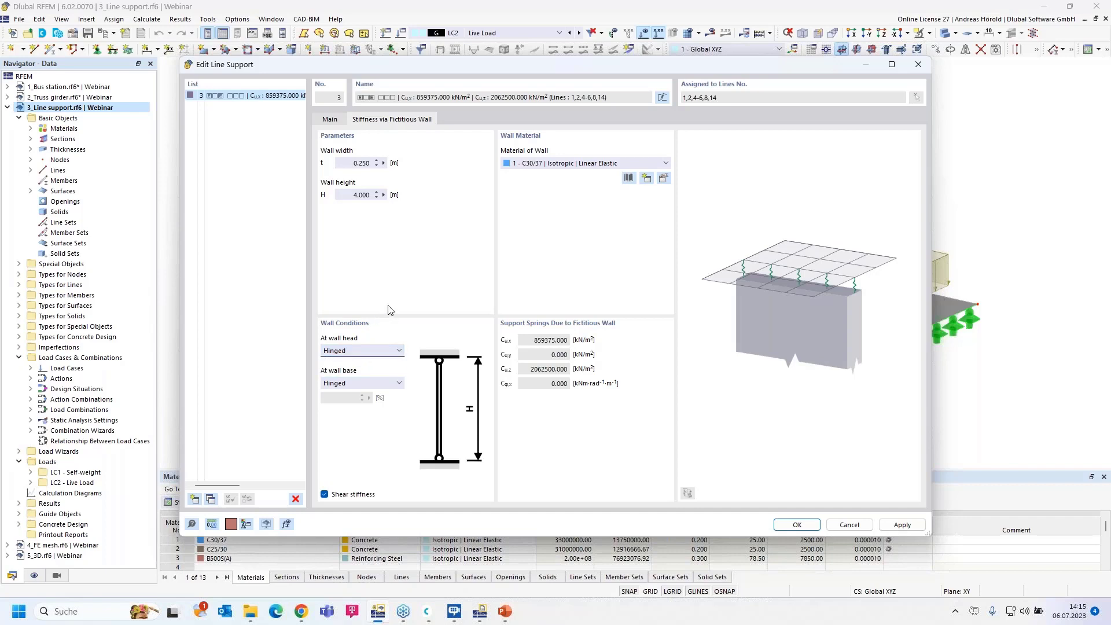
left_click(361, 383)
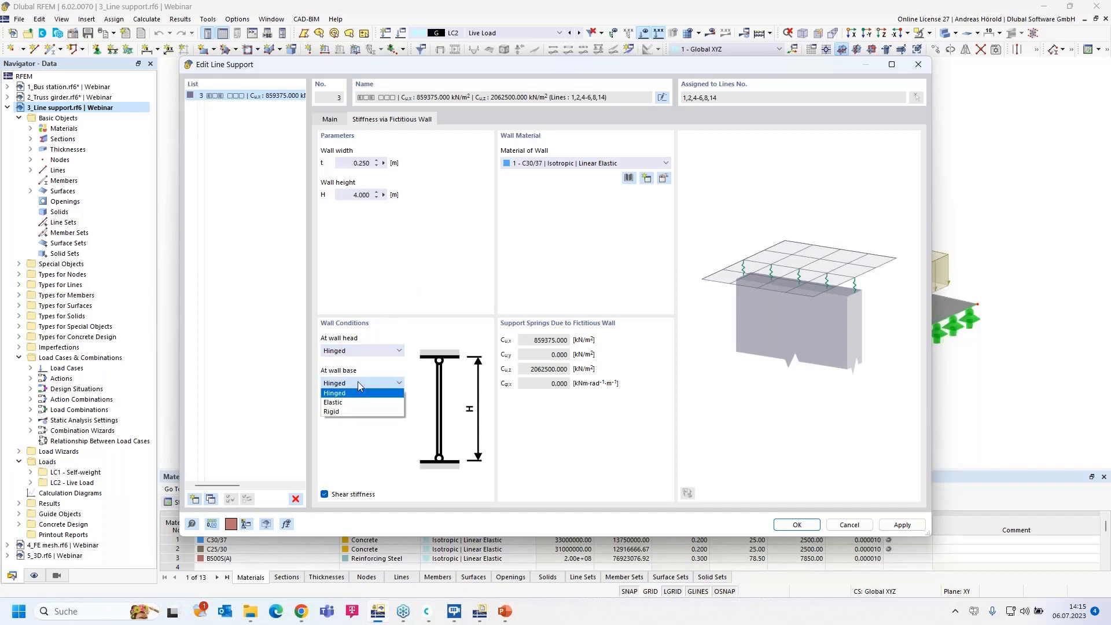
left_click(359, 386)
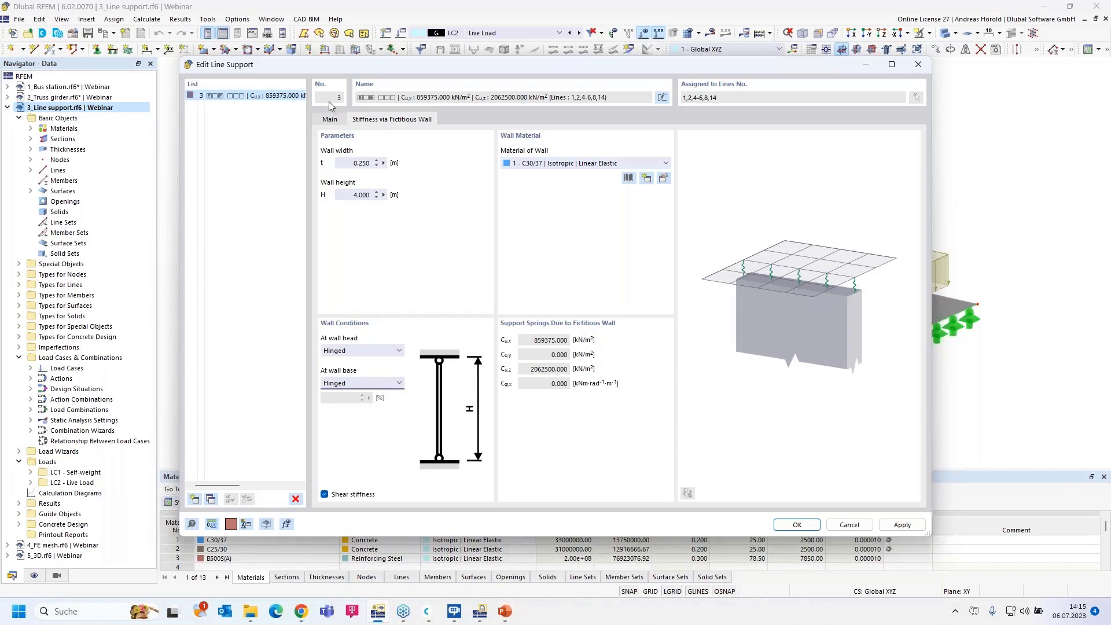
left_click(329, 120)
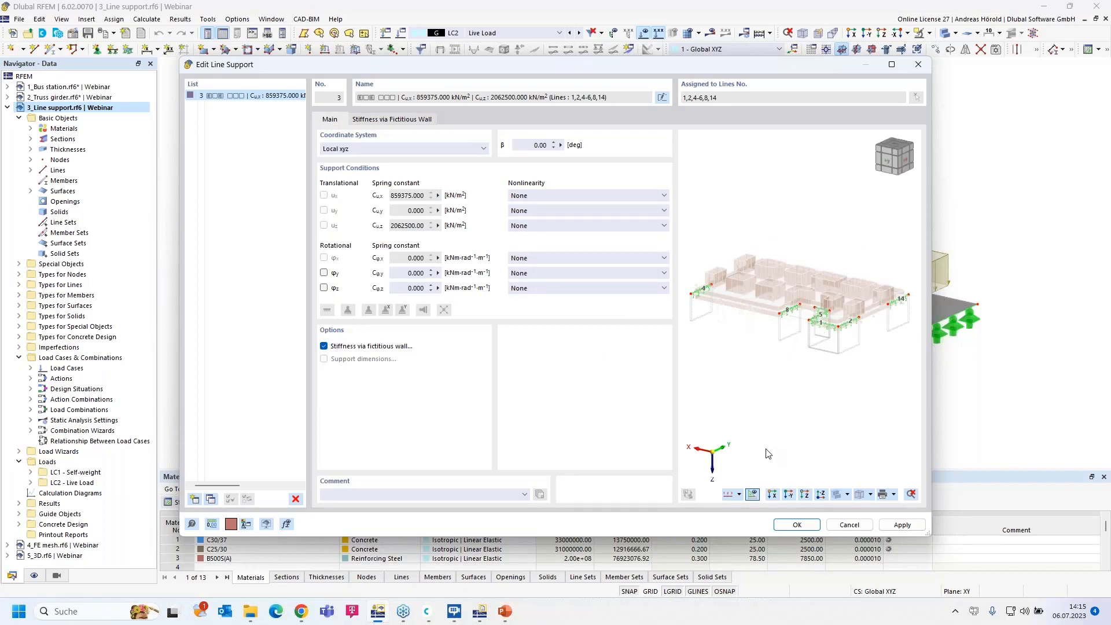
left_click(794, 524)
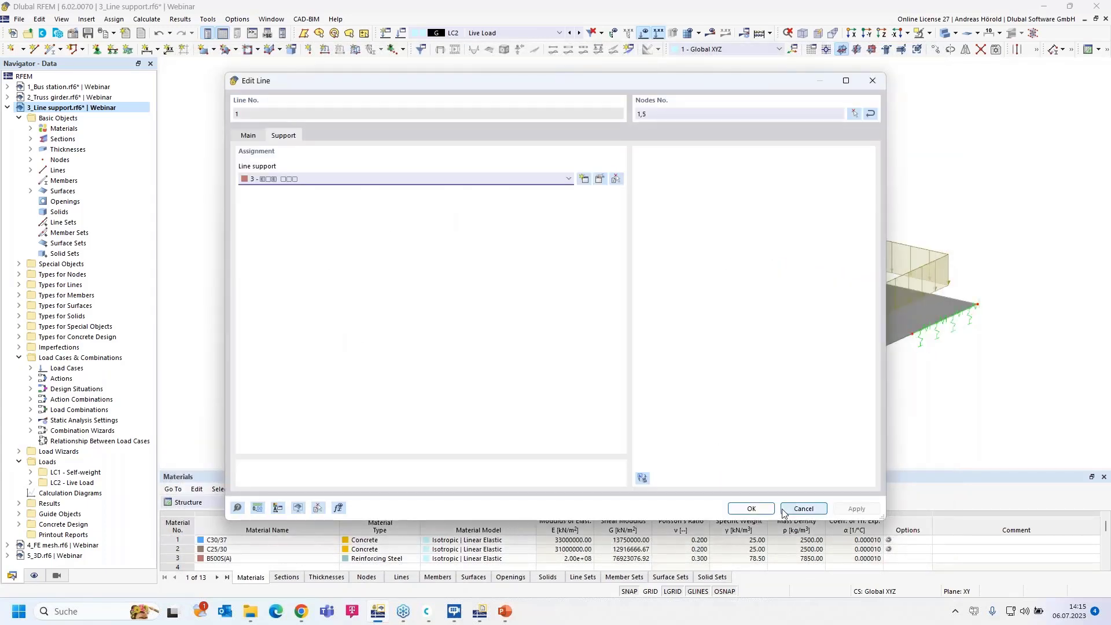
left_click(752, 508)
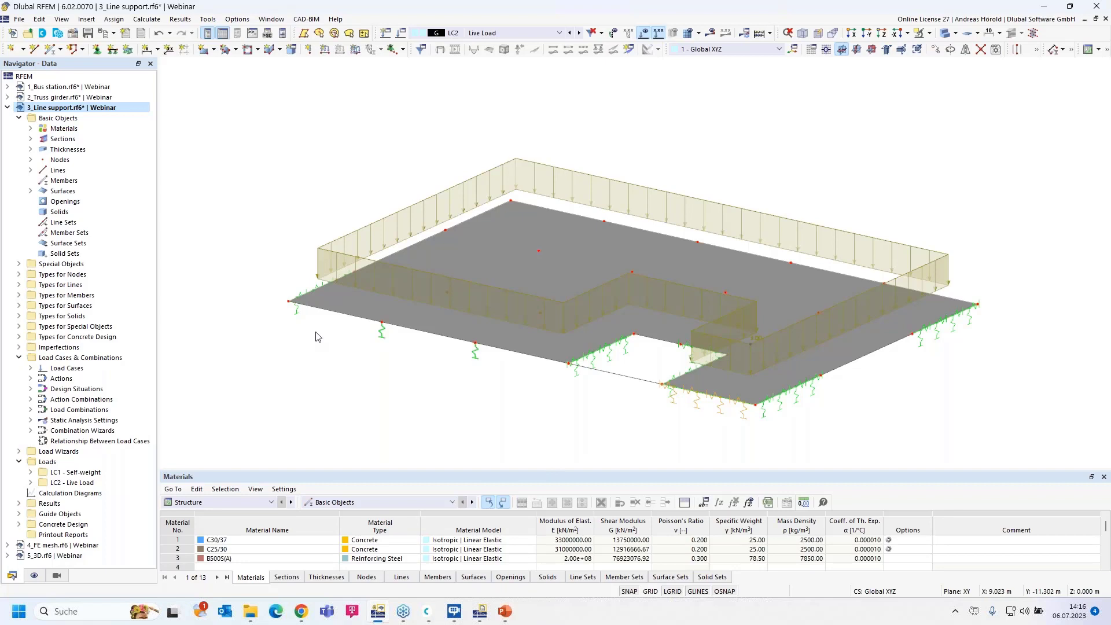
- Collapse the 3_Line support.rf6 data tree and switch to the model 4_FE mesh.rf6
left_click(7, 107)
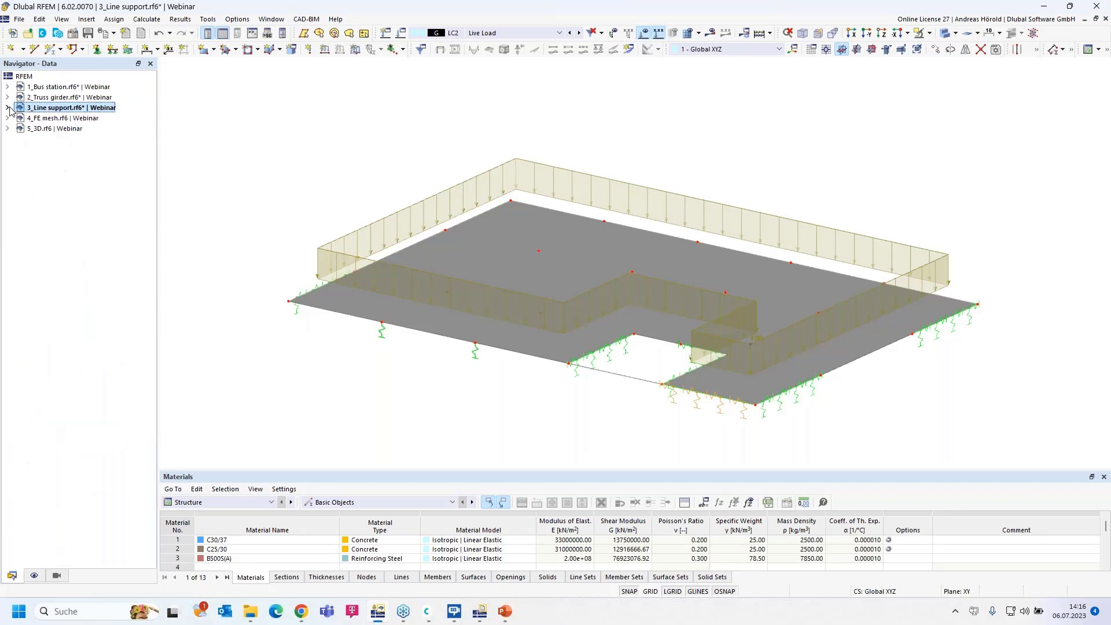
left_click(62, 118)
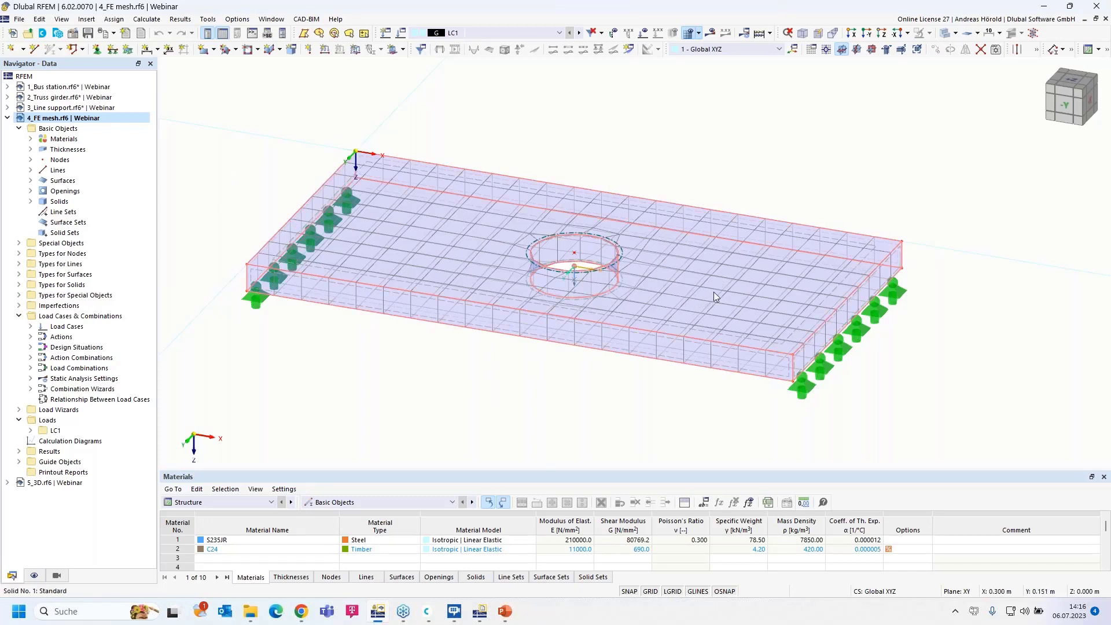
mouse_move(707, 294)
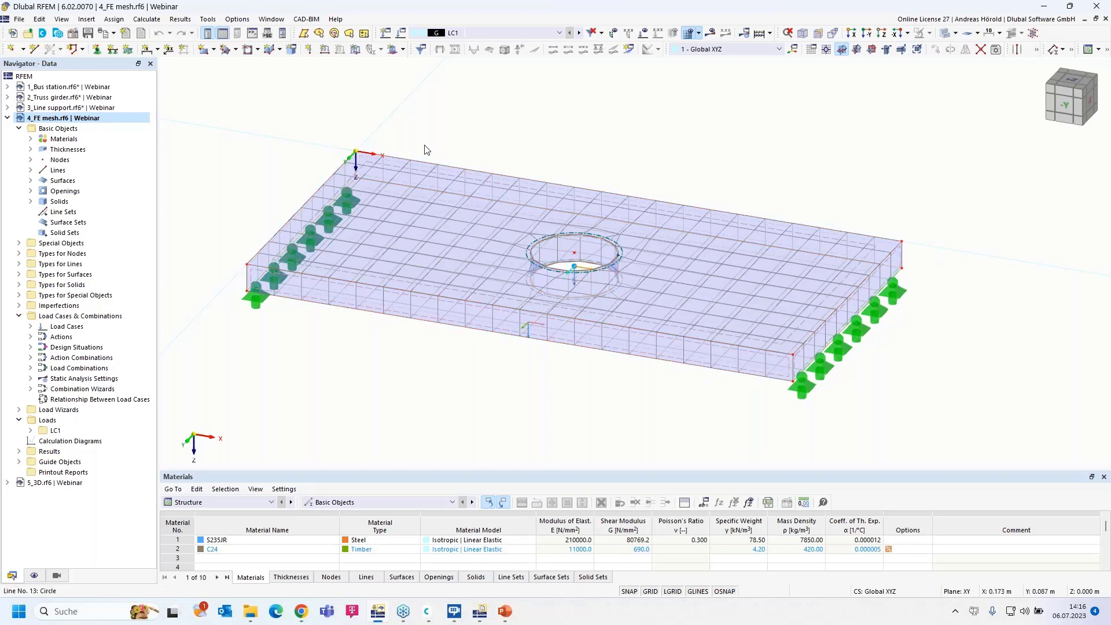
- Review the general mesh settings, including the target length of finite elements, and close them without changes
left_click(699, 33)
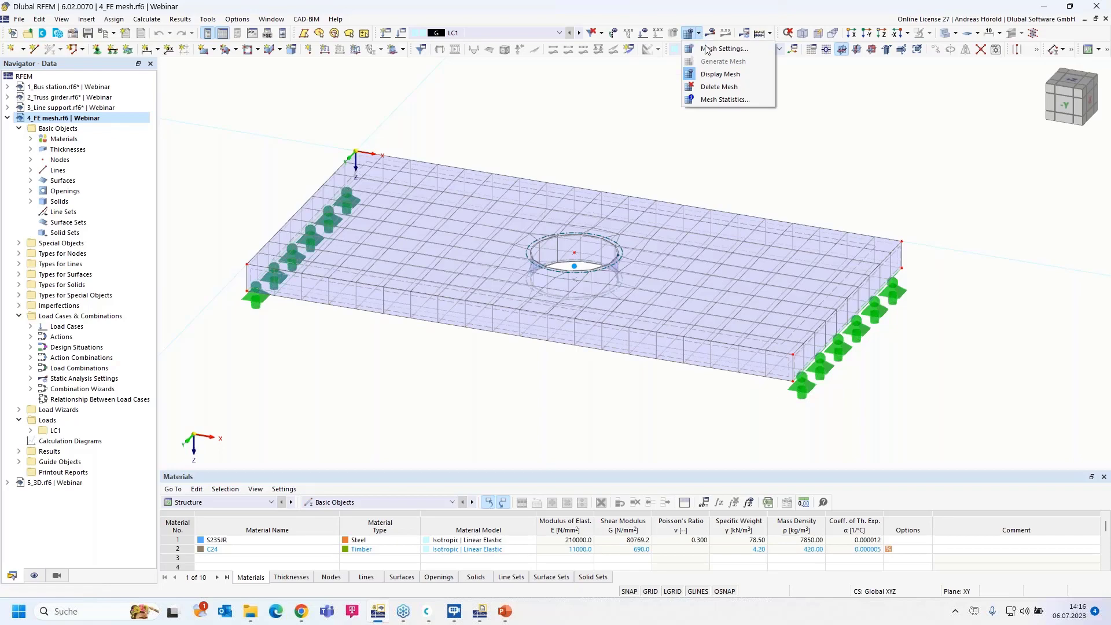
left_click(713, 44)
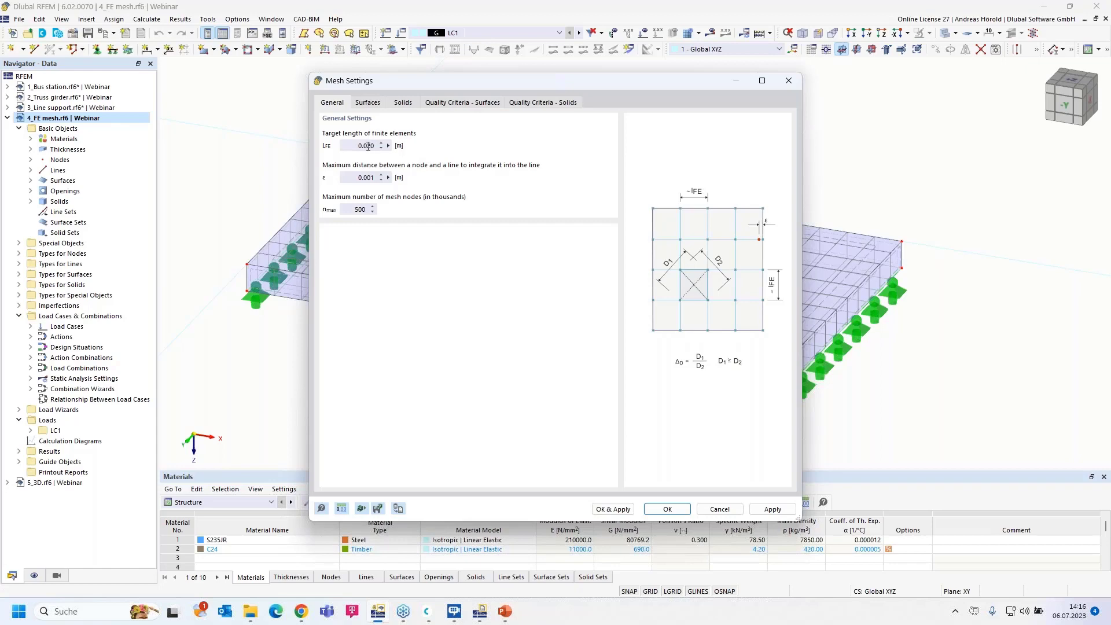
left_click(788, 81)
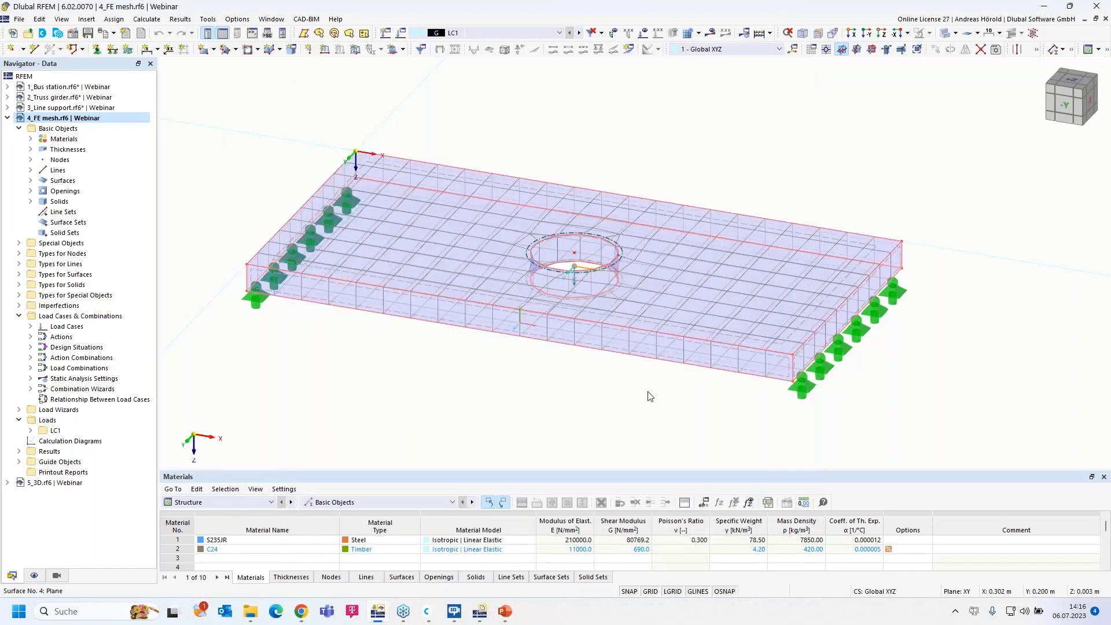
- Display the LC1 results on the perforated plate and expand the solid's stress results down to the equivalent stress types
scroll(728, 292, "up", 5)
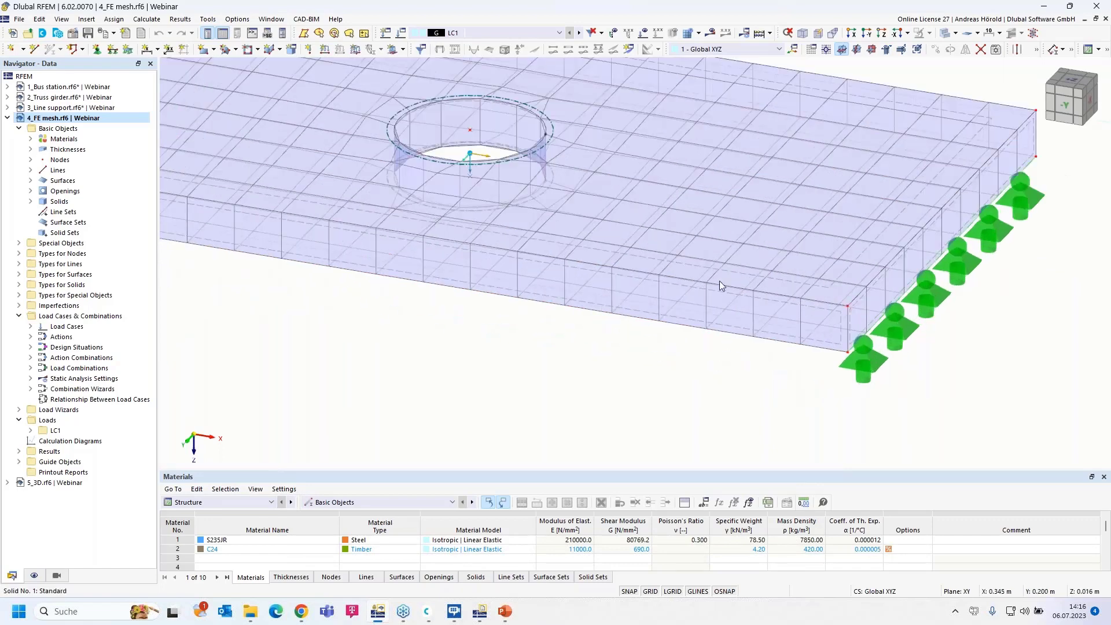
scroll(820, 175, "down", 2)
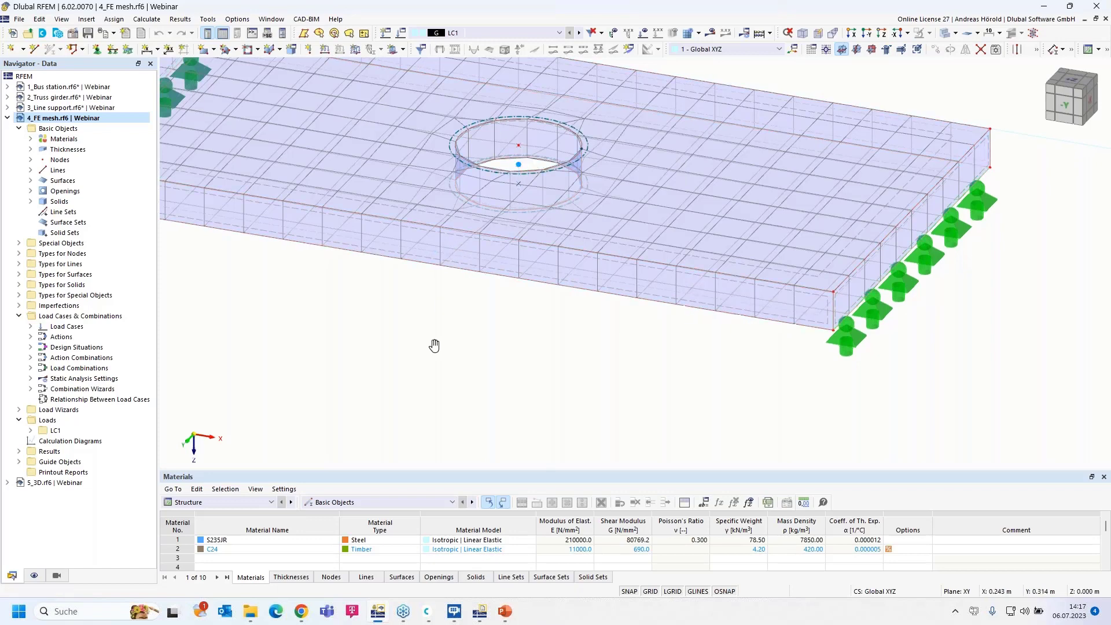
middle_click_drag(437, 304, 437, 389)
left_click(711, 33)
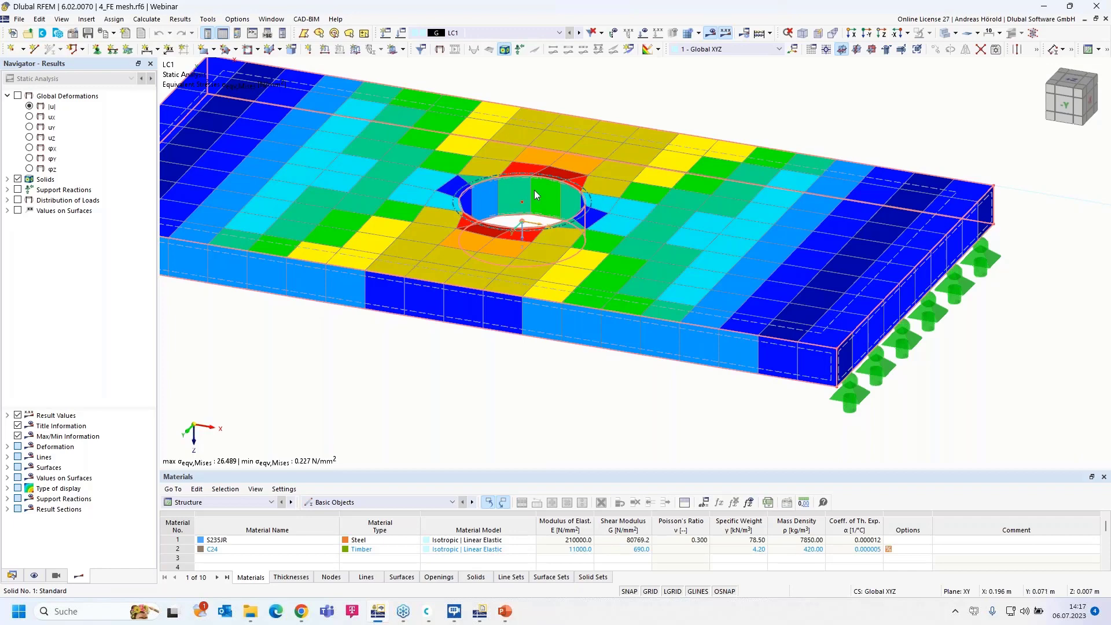
scroll(533, 189, "down", 2)
scroll(519, 189, "up", 1)
middle_click_drag(533, 203, 665, 310)
left_click(7, 179)
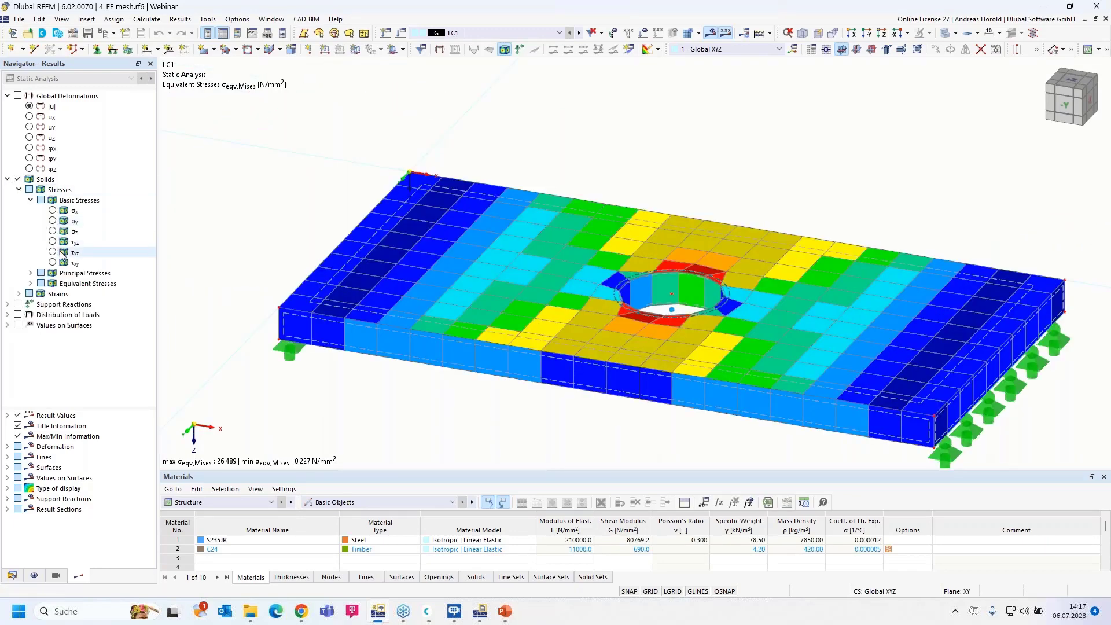
left_click(30, 283)
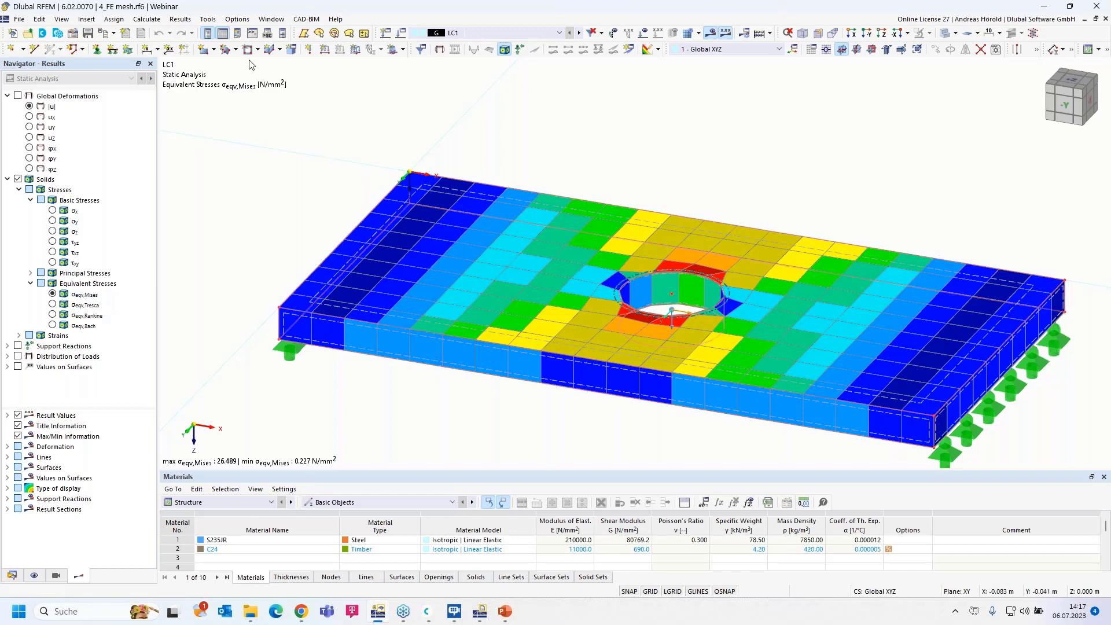
- Apply result smoothing for solids with the type Continuous within solid sets, otherwise within solids
left_click(147, 19)
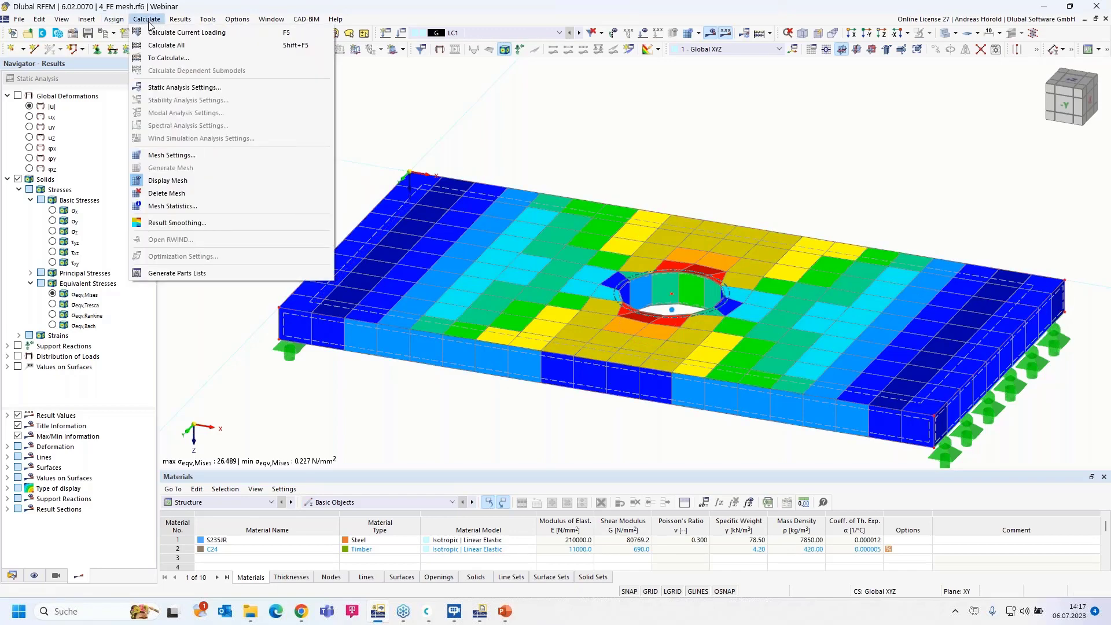
left_click(205, 224)
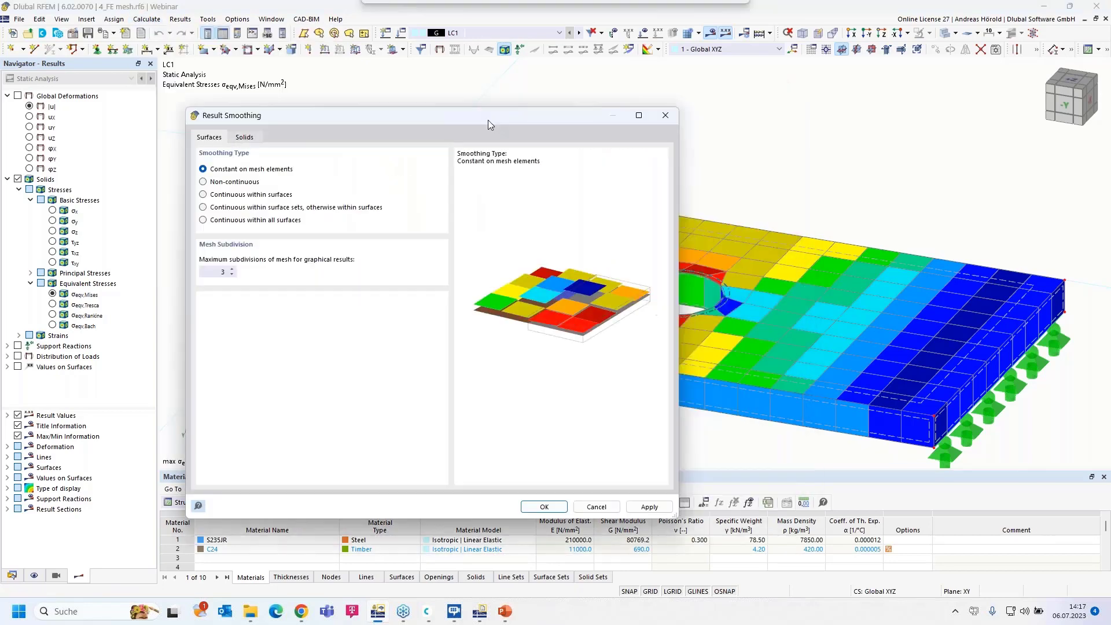
left_click_drag(487, 120, 335, 138)
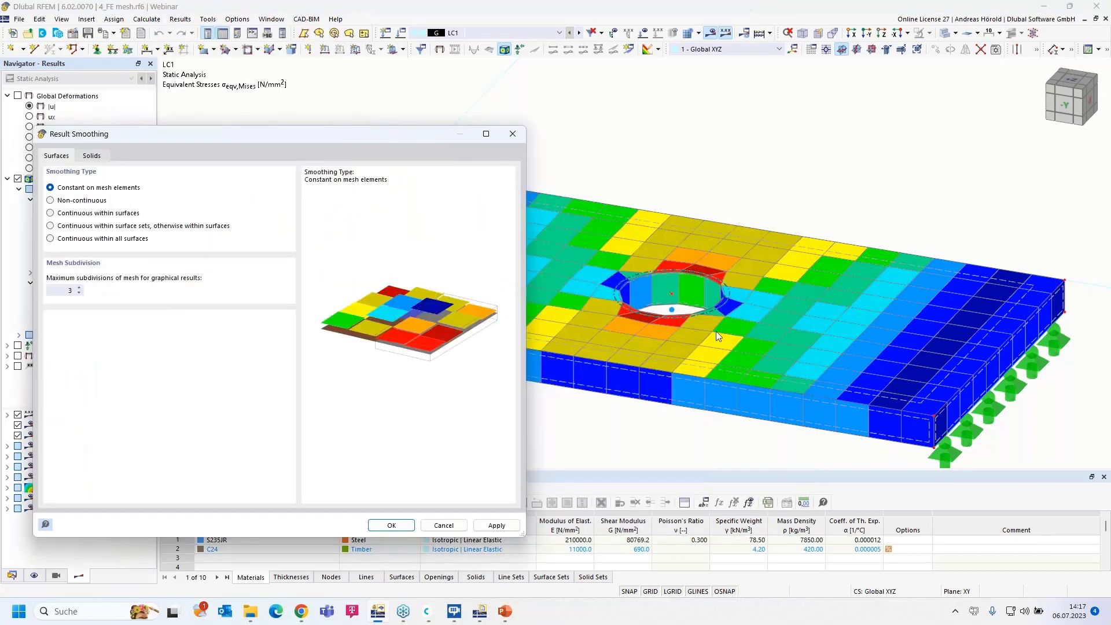
left_click(91, 156)
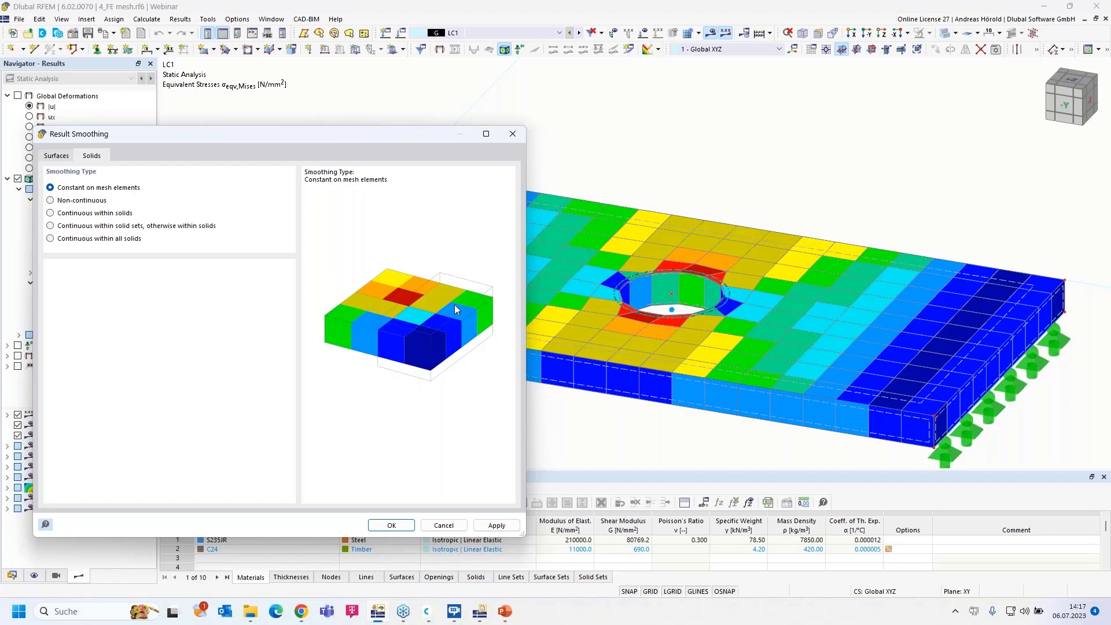
left_click(50, 227)
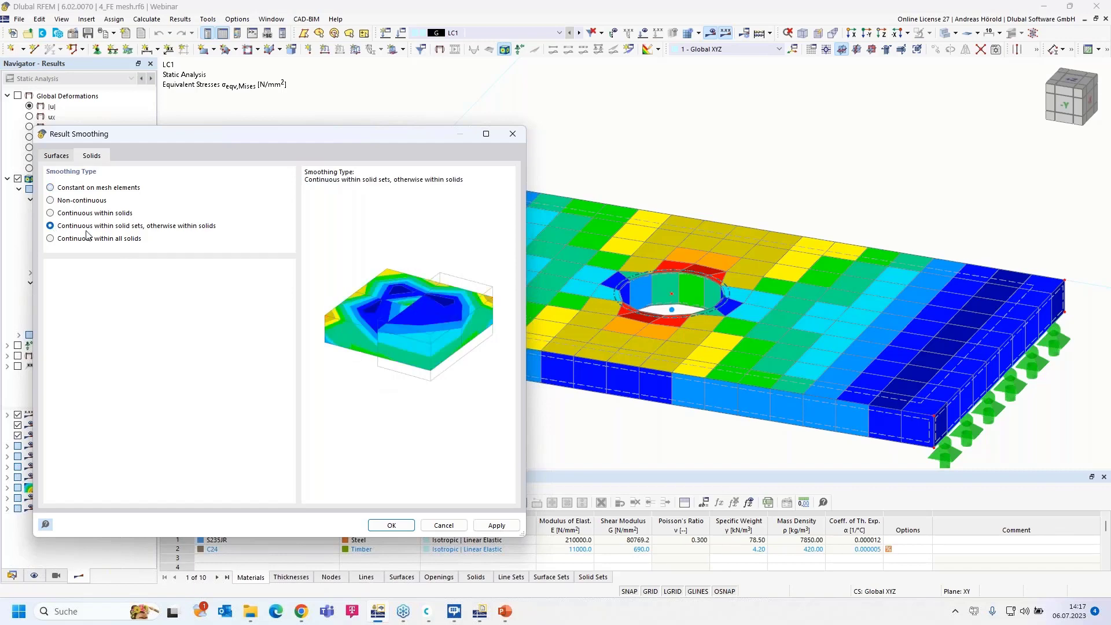
left_click(496, 525)
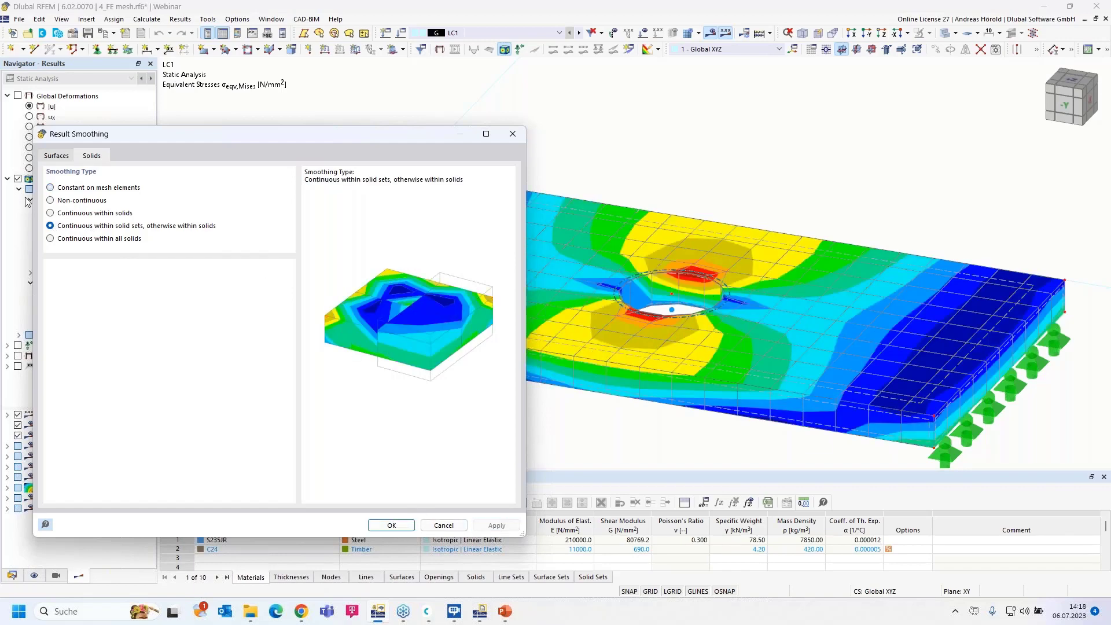
- Switch the solid result smoothing back to Constant on mesh elements and save the smoothing settings
left_click(51, 188)
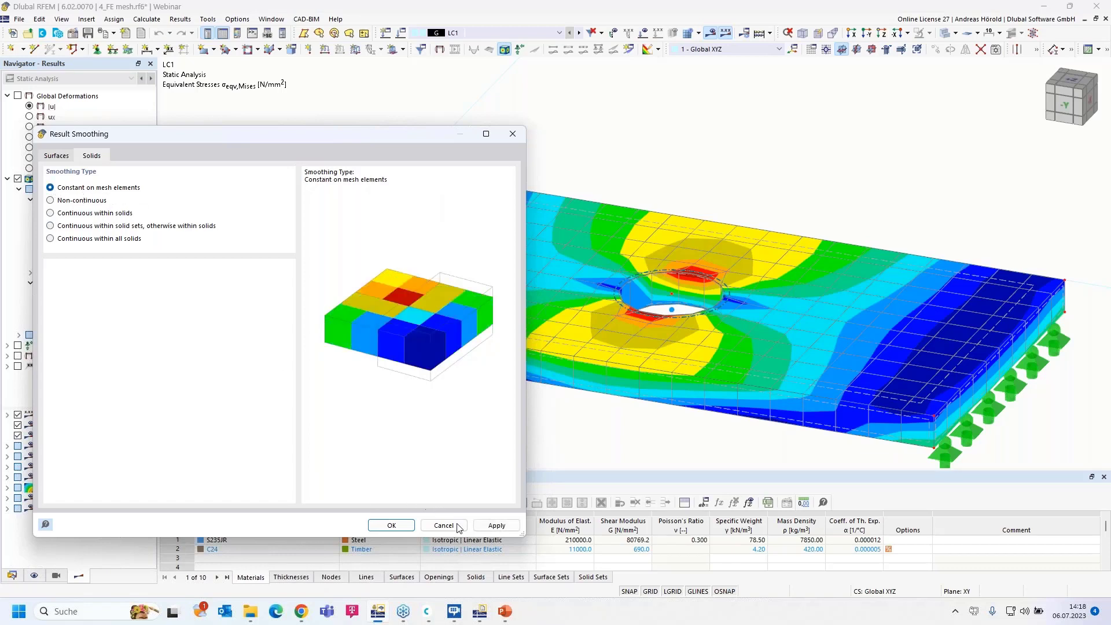
left_click(496, 525)
left_click(391, 525)
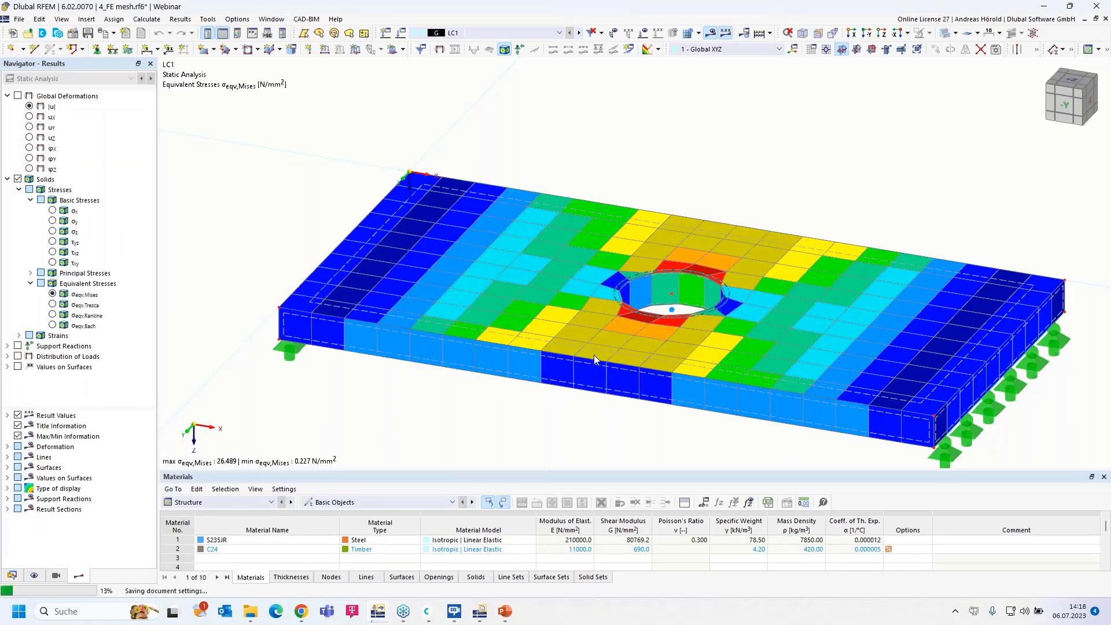
- Open the perforated plate's solid 1 for editing from the model data and enable its mesh refinement option
double_click(672, 311)
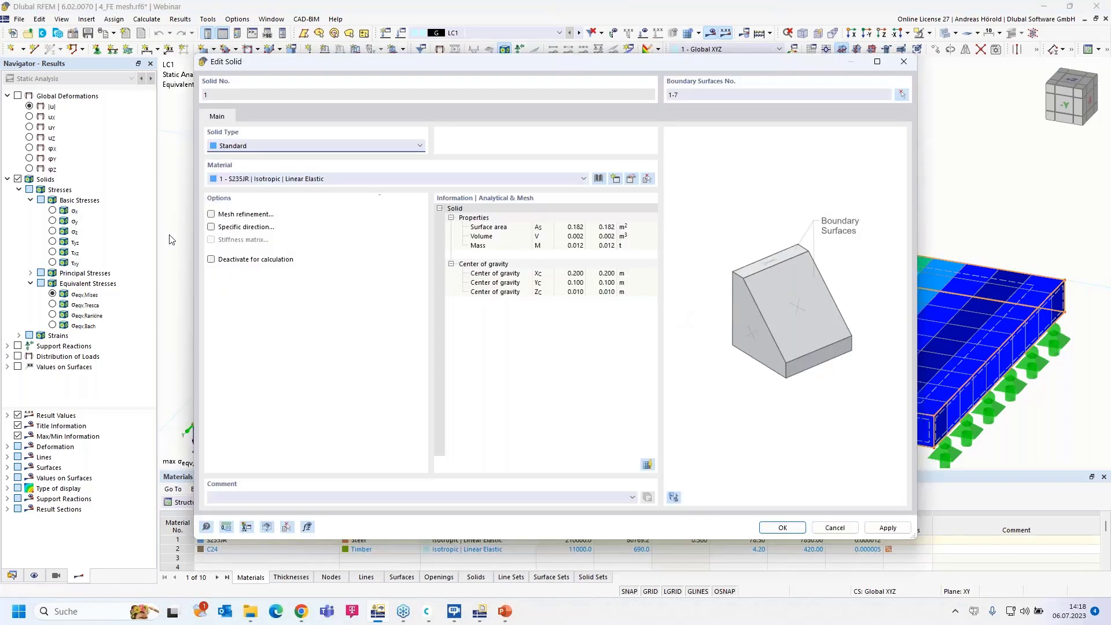
left_click(834, 527)
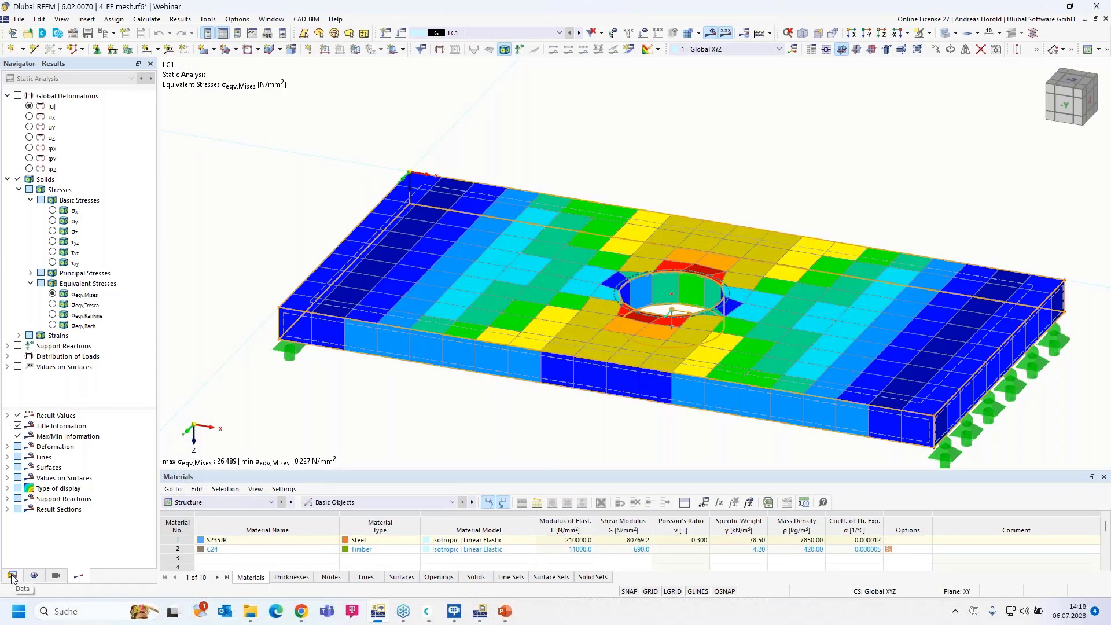
left_click(12, 576)
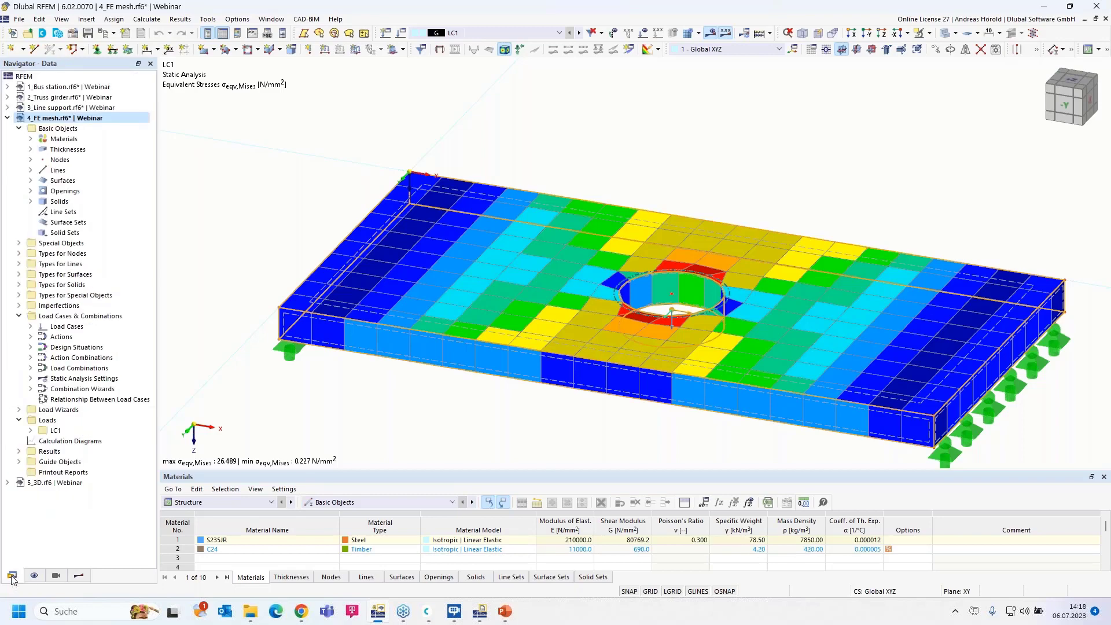
left_click(31, 201)
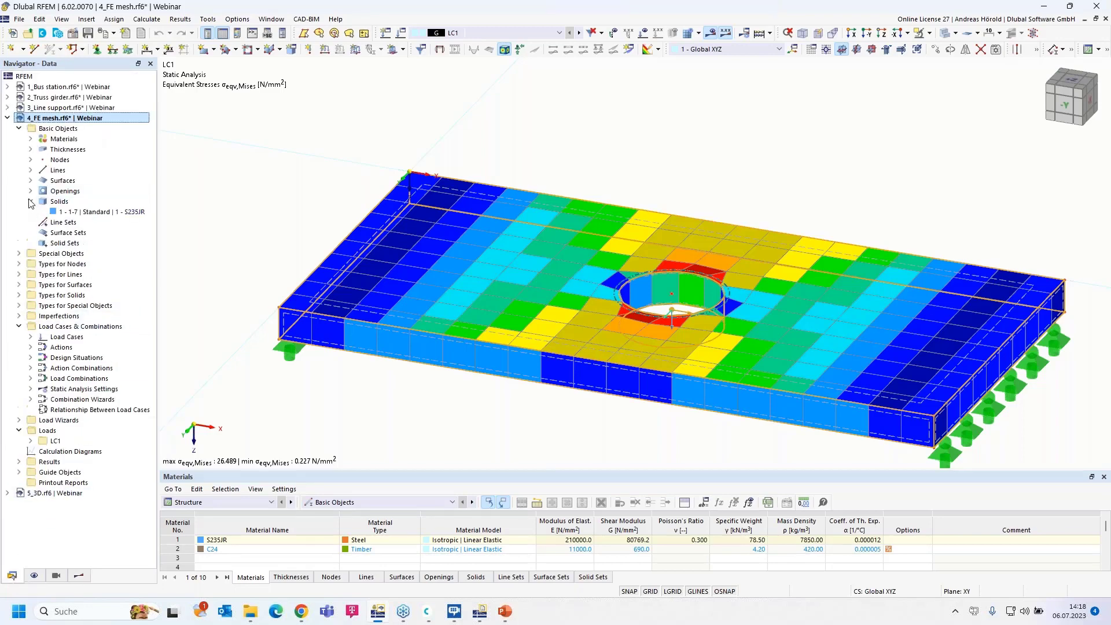
right_click(92, 214)
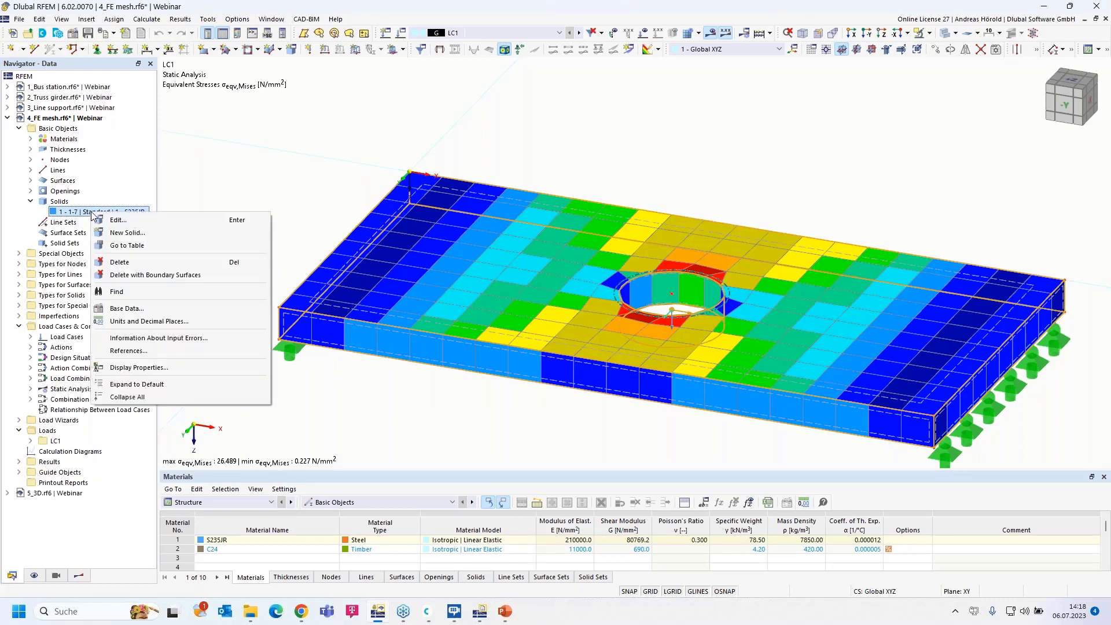
left_click(132, 225)
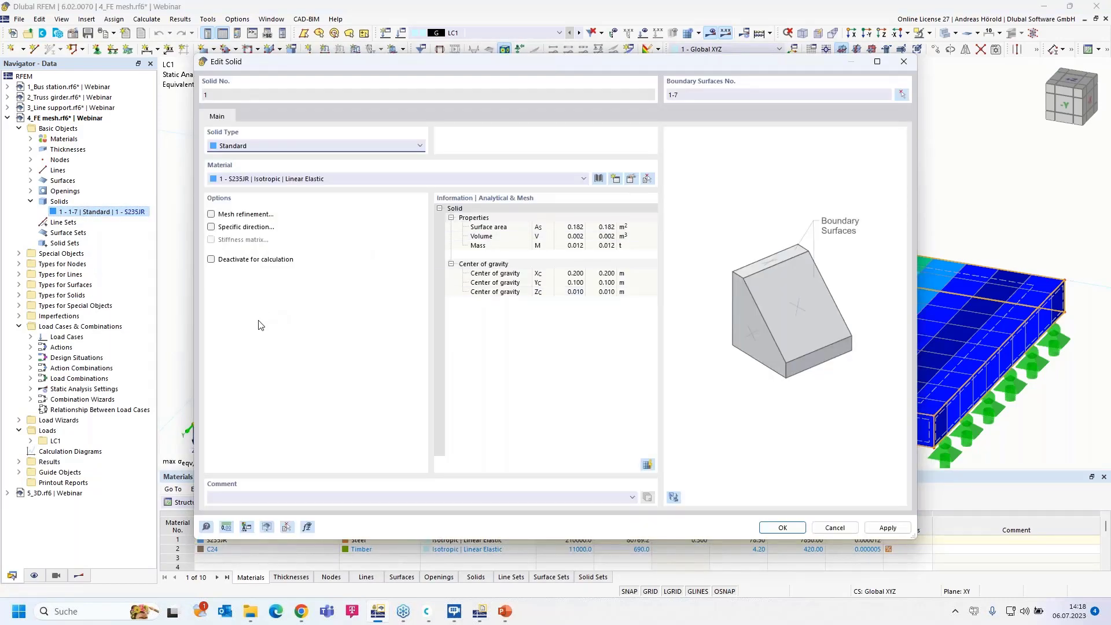
left_click(211, 215)
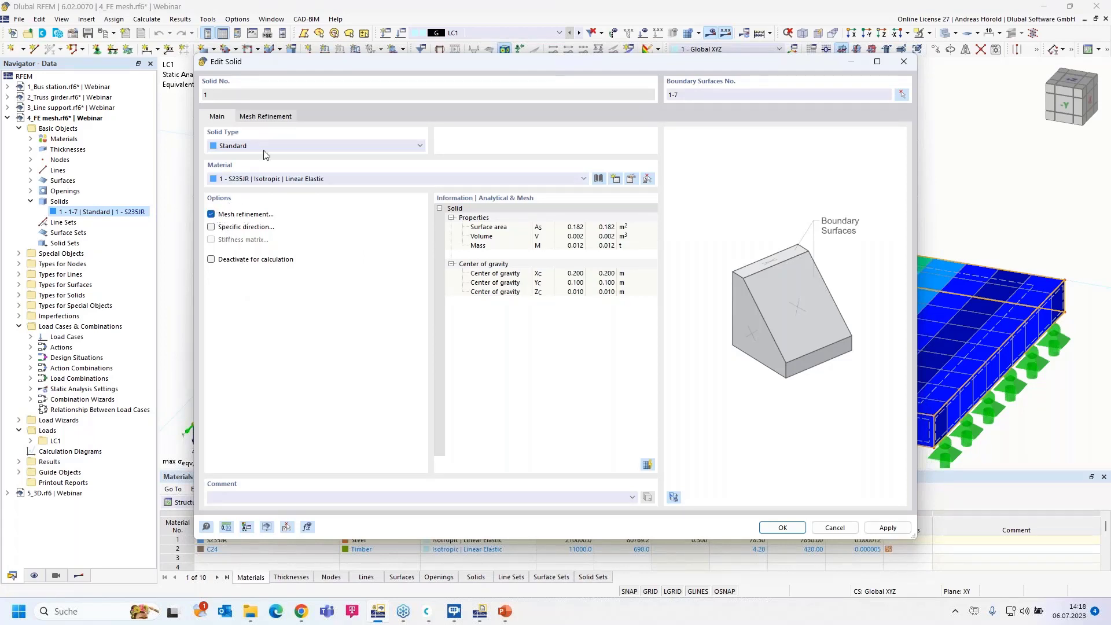
- Activate a layered mesh between surfaces 1 and 2 with 4 user-defined finite element layers, and save the solid, accepting deletion of the results
left_click(261, 117)
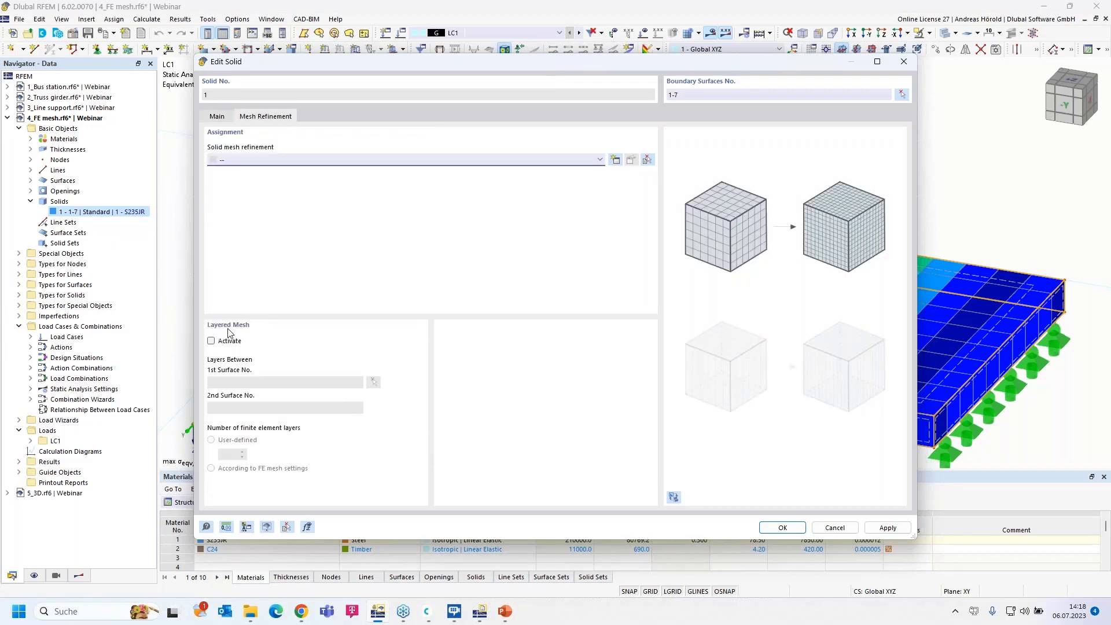
left_click(211, 341)
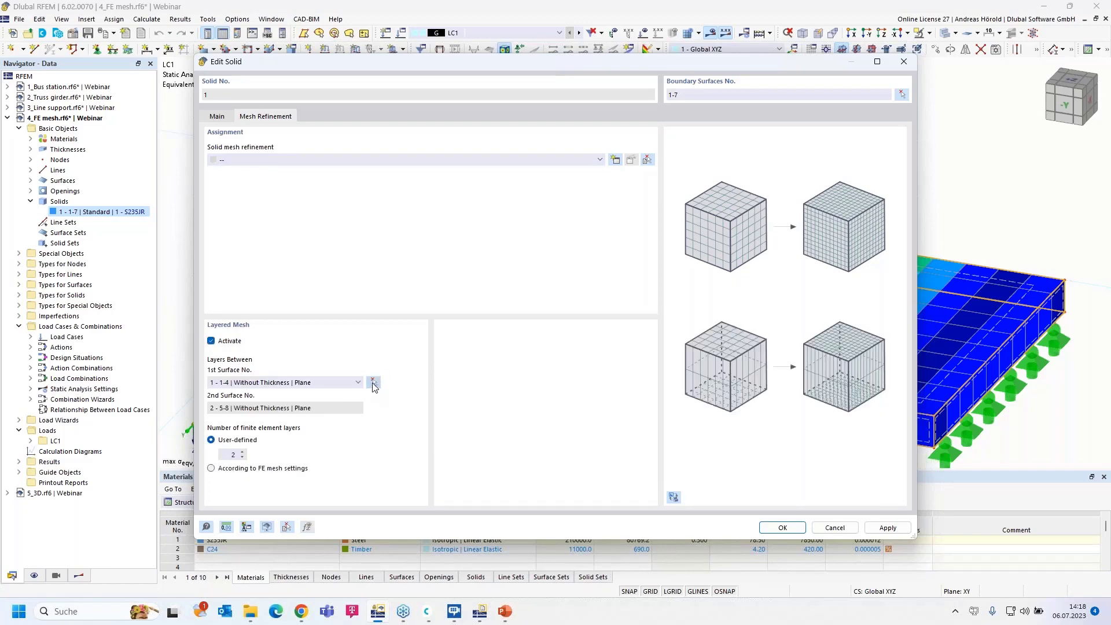
left_click(373, 383)
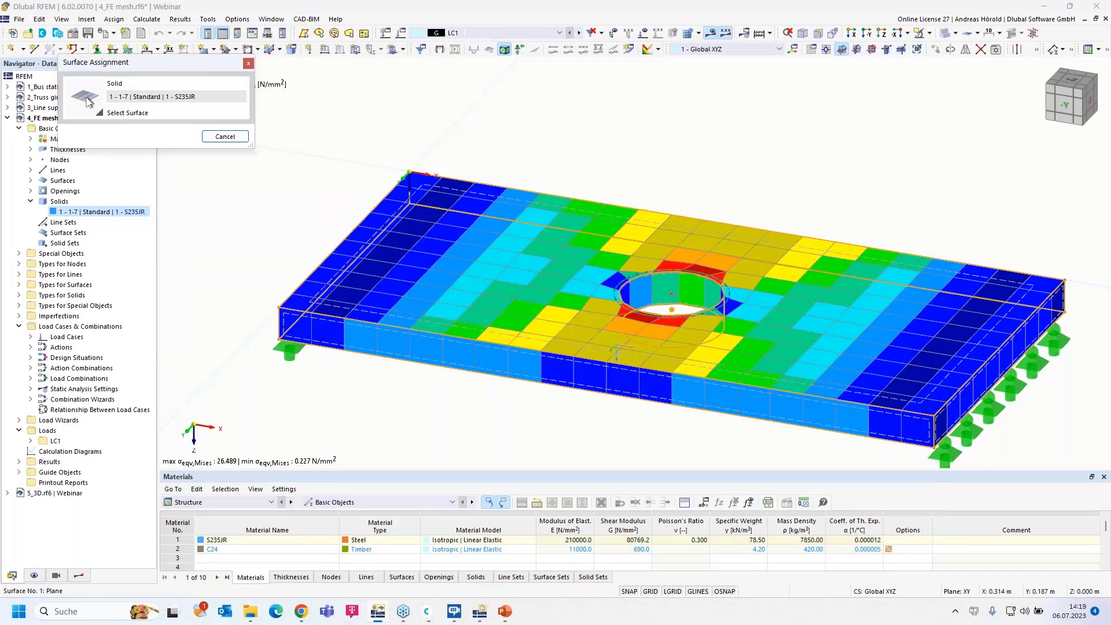
left_click(801, 384)
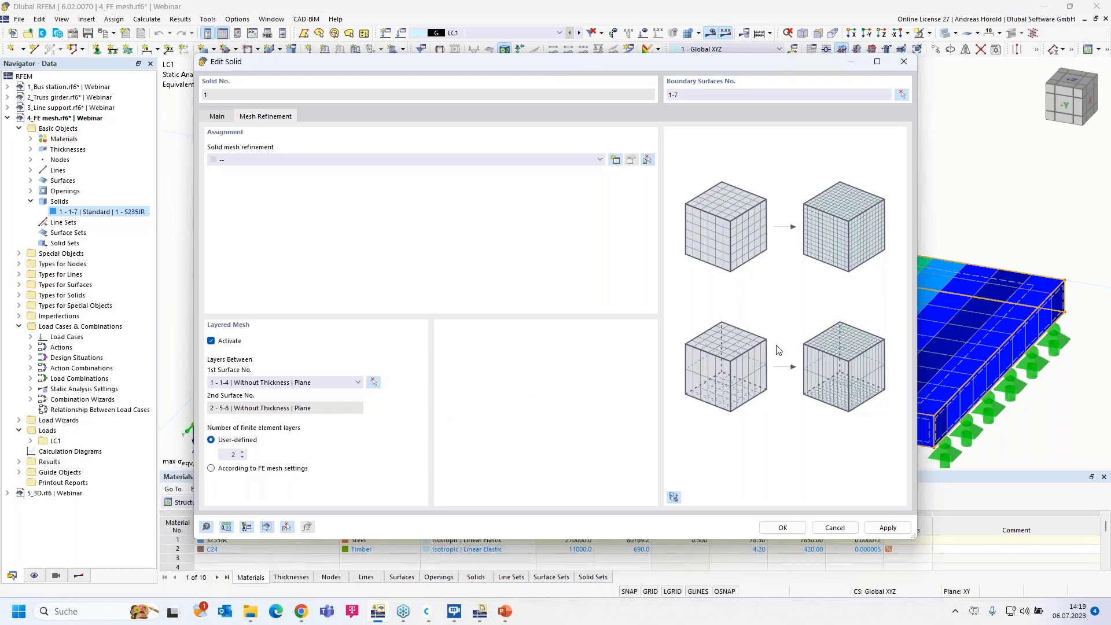
left_click(243, 453)
left_click(781, 526)
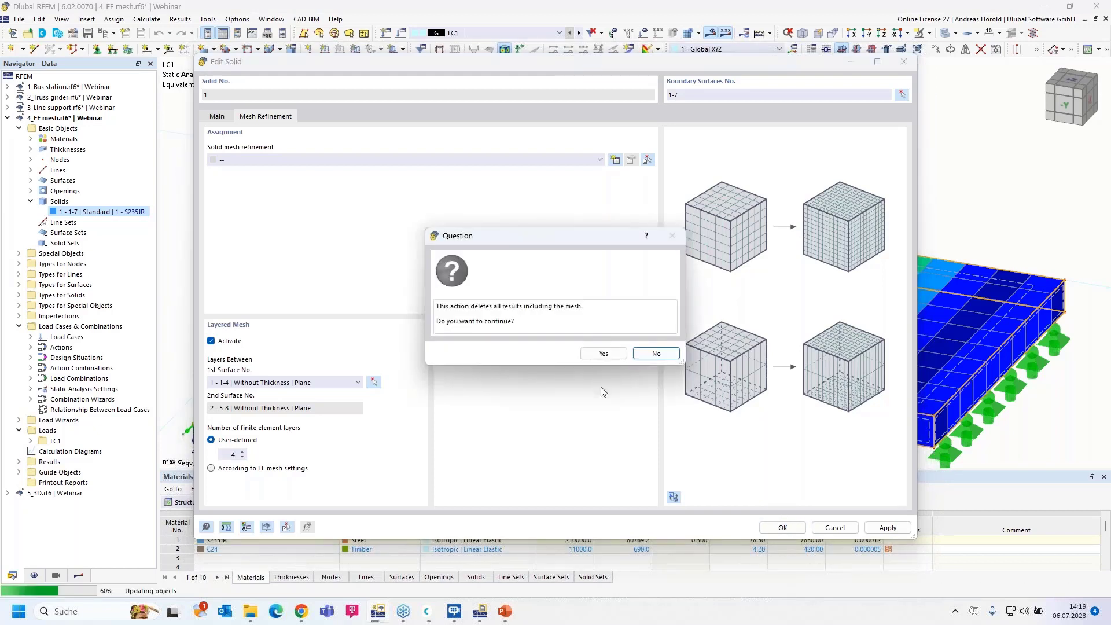
left_click(599, 353)
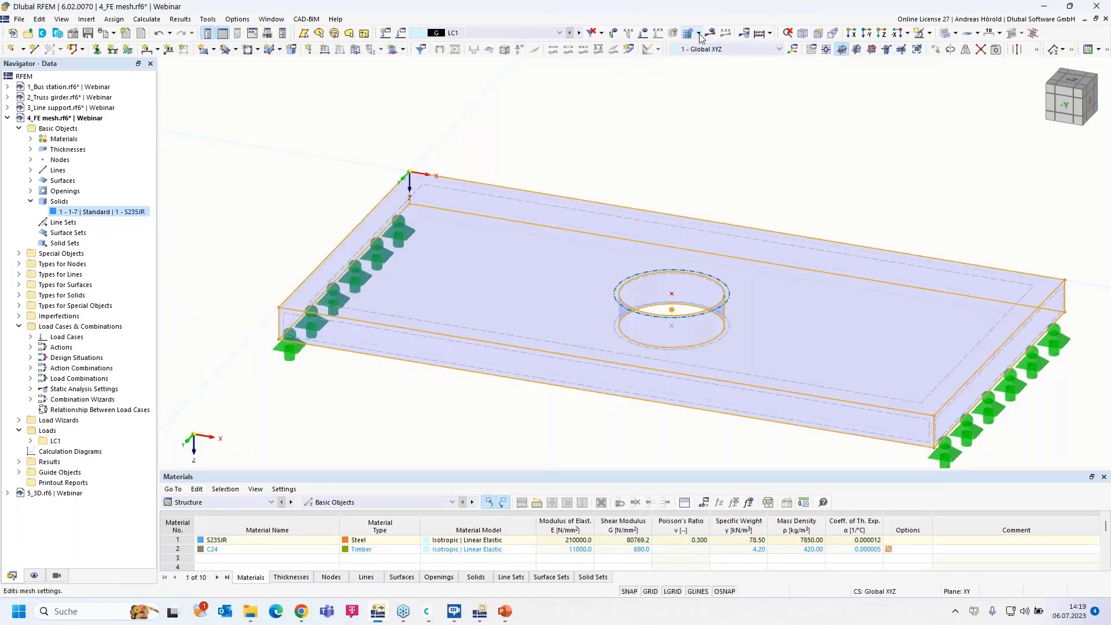
- Generate the FE mesh of the plate and inspect the element layers along its front edge
left_click(700, 35)
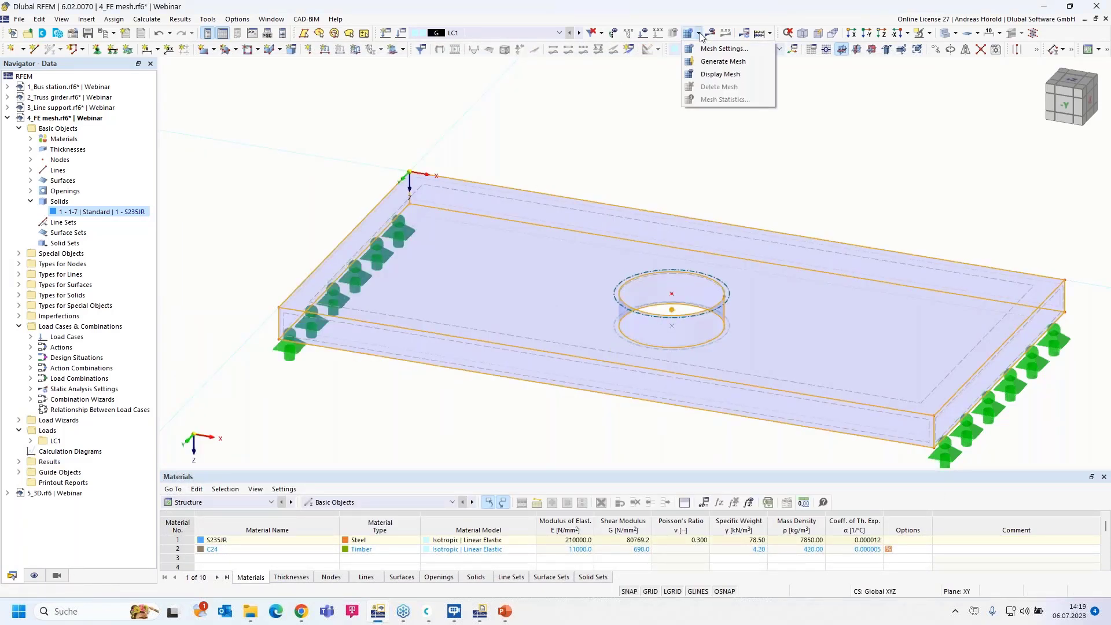
left_click(715, 62)
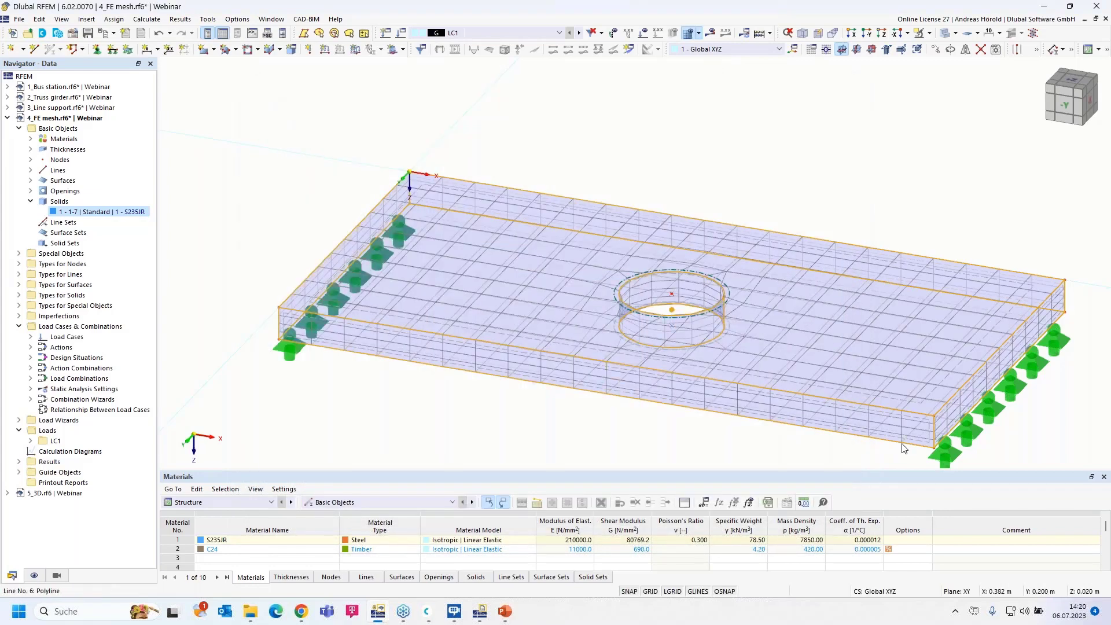
scroll(848, 455, "up", 5)
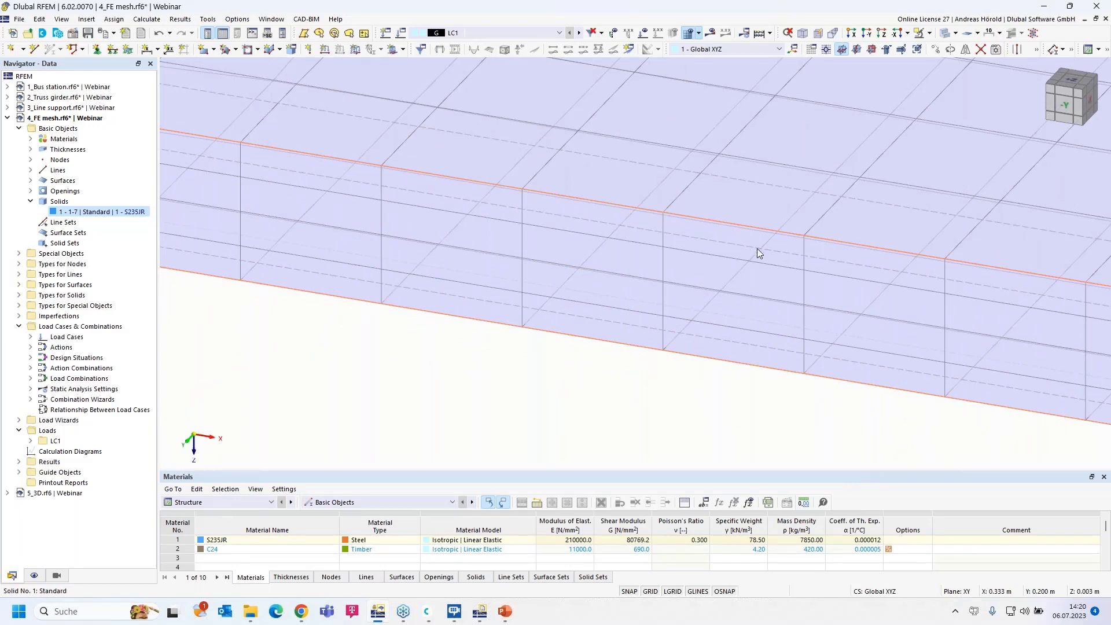
scroll(756, 248, "down", 2)
scroll(757, 250, "down", 5)
scroll(747, 268, "down", 1)
middle_click_drag(679, 344, 703, 419)
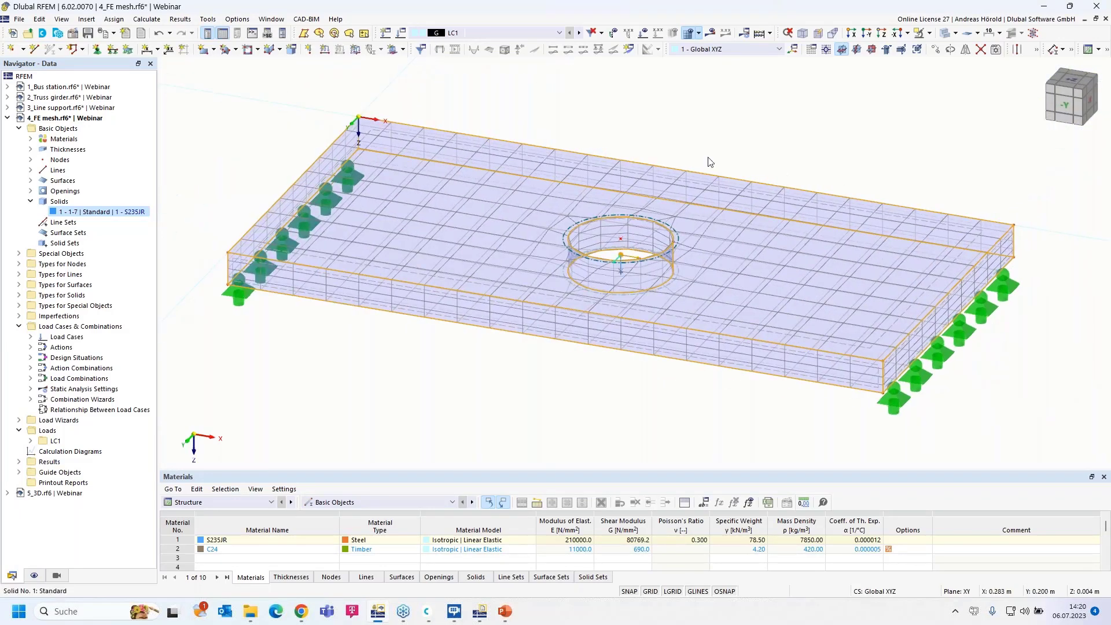
- Calculate LC1 with the layered mesh and examine the von Mises equivalent stresses around the circular opening
left_click(711, 32)
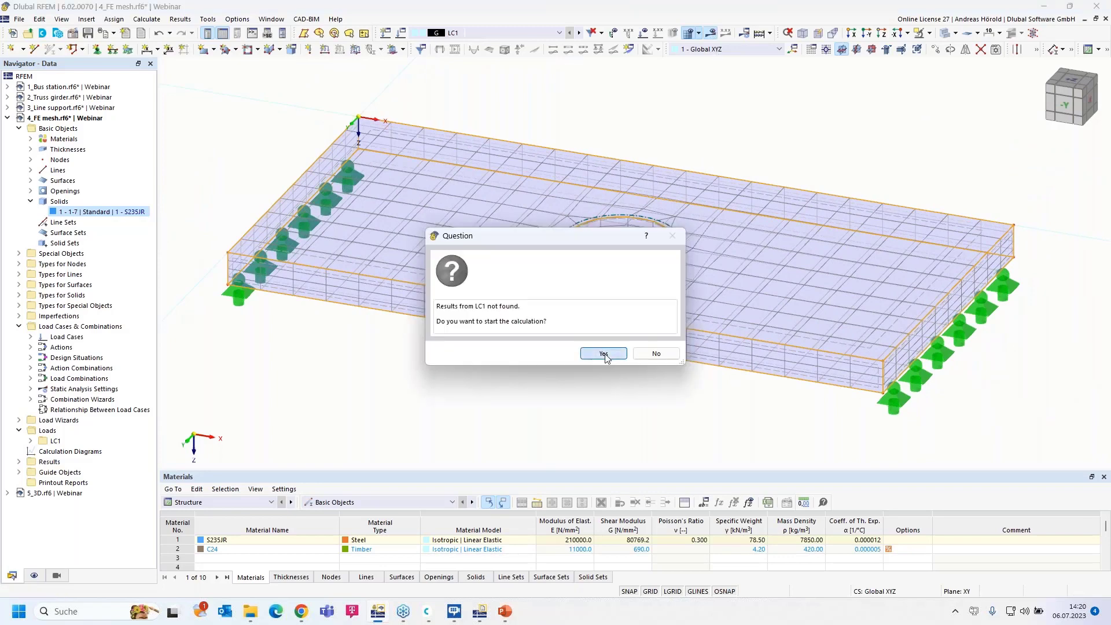
left_click(603, 354)
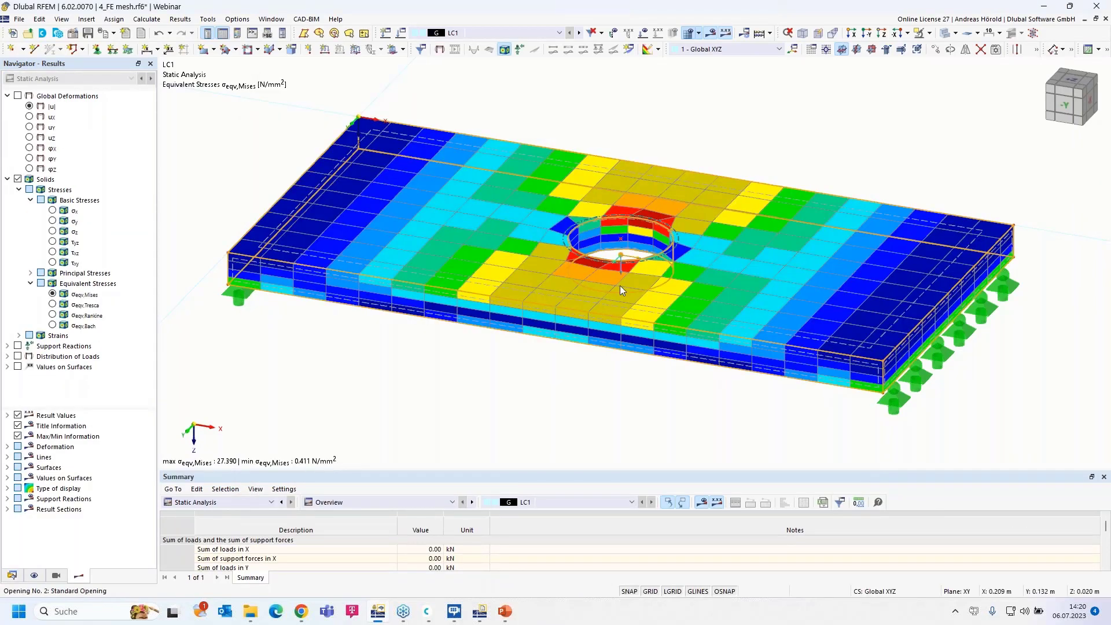
scroll(619, 285, "up", 5)
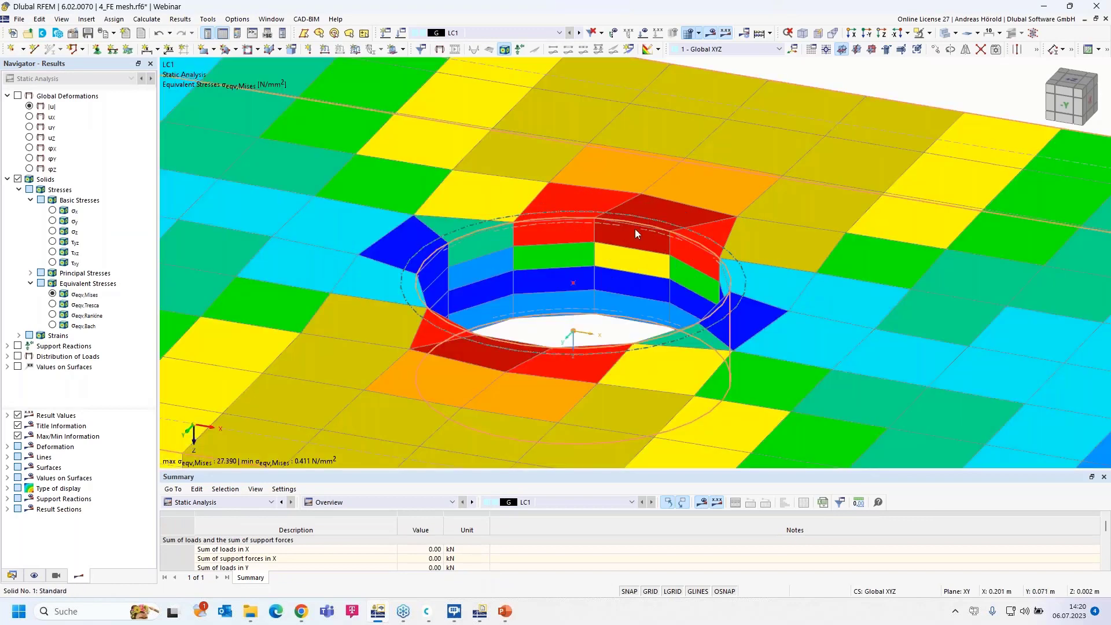
scroll(632, 300, "down", 4)
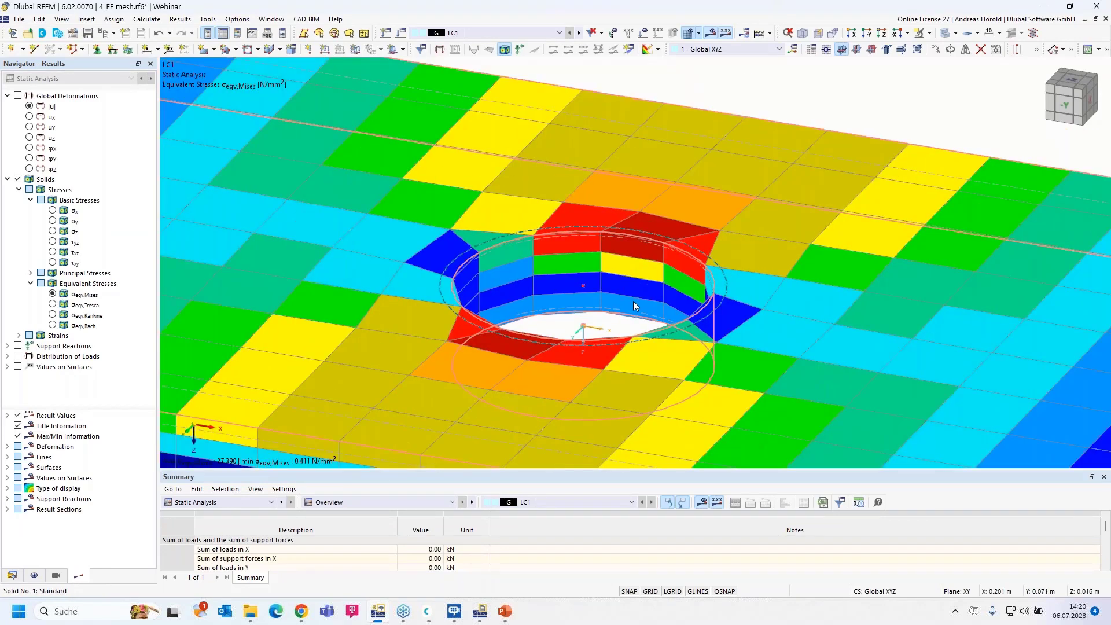
scroll(622, 192, "down", 5)
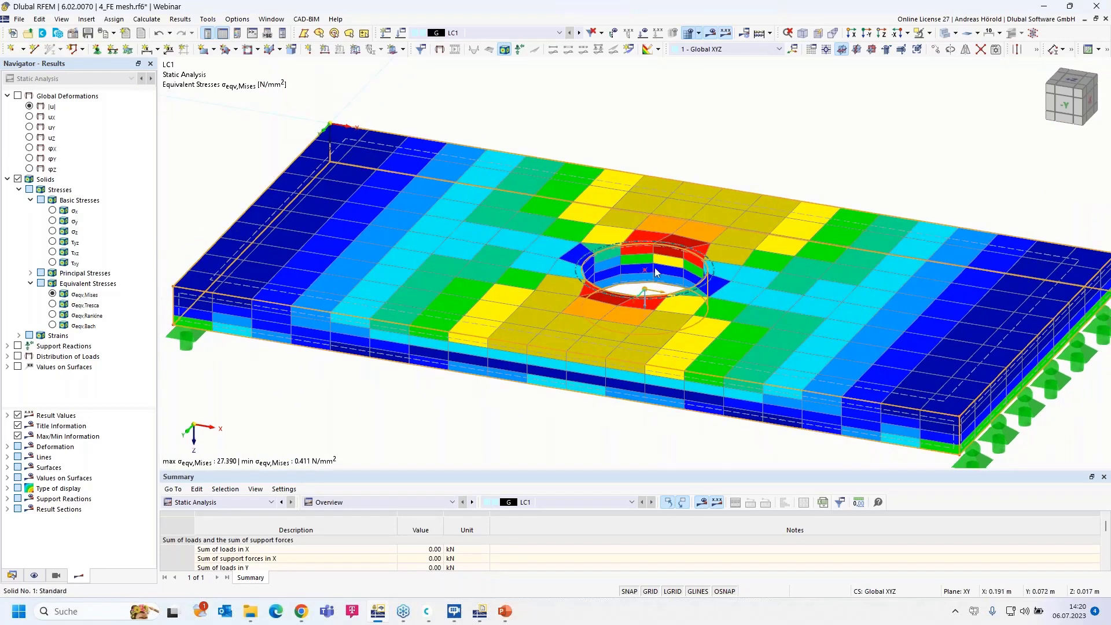
scroll(642, 277, "down", 2)
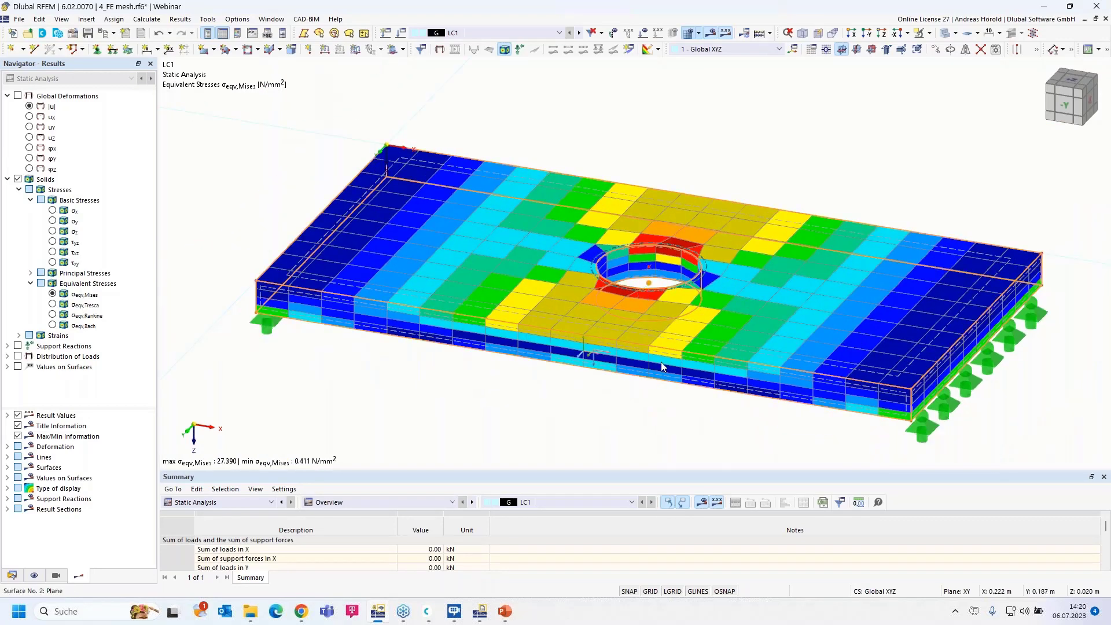
- Activate the existing clipping plane 3 for the perforated plate and examine the equivalent stresses on the section through the opening
left_click(12, 576)
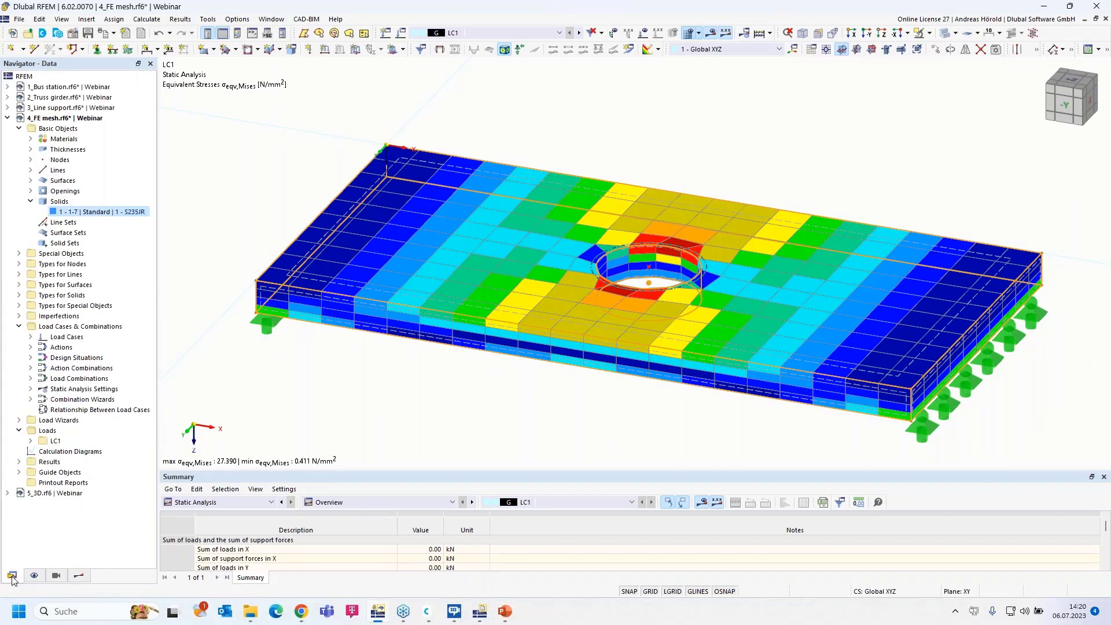
left_click(19, 472)
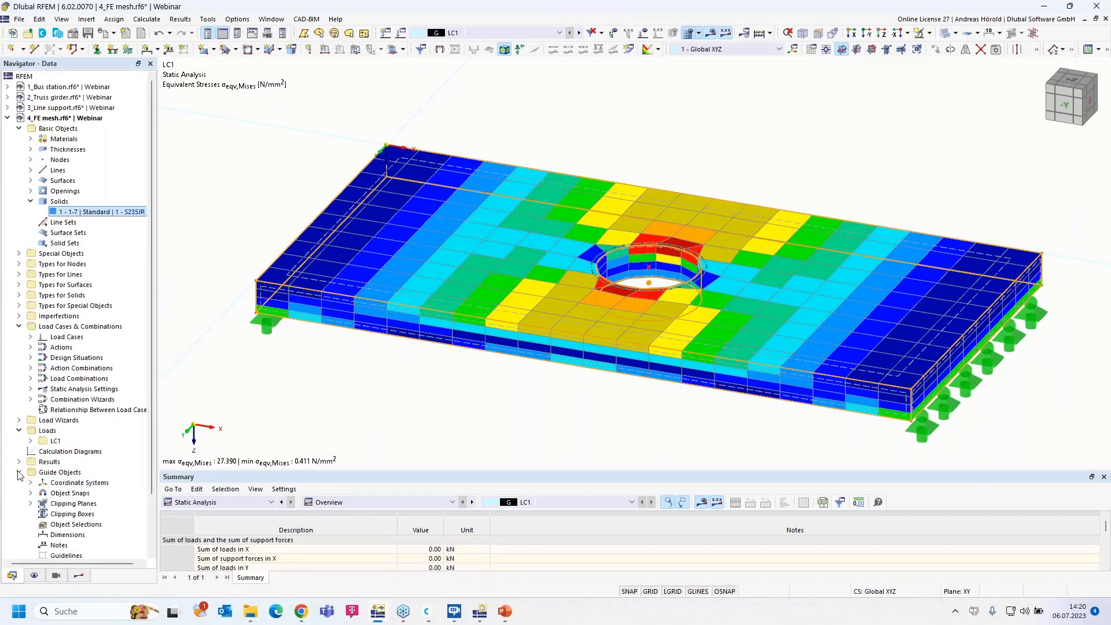
left_click(32, 504)
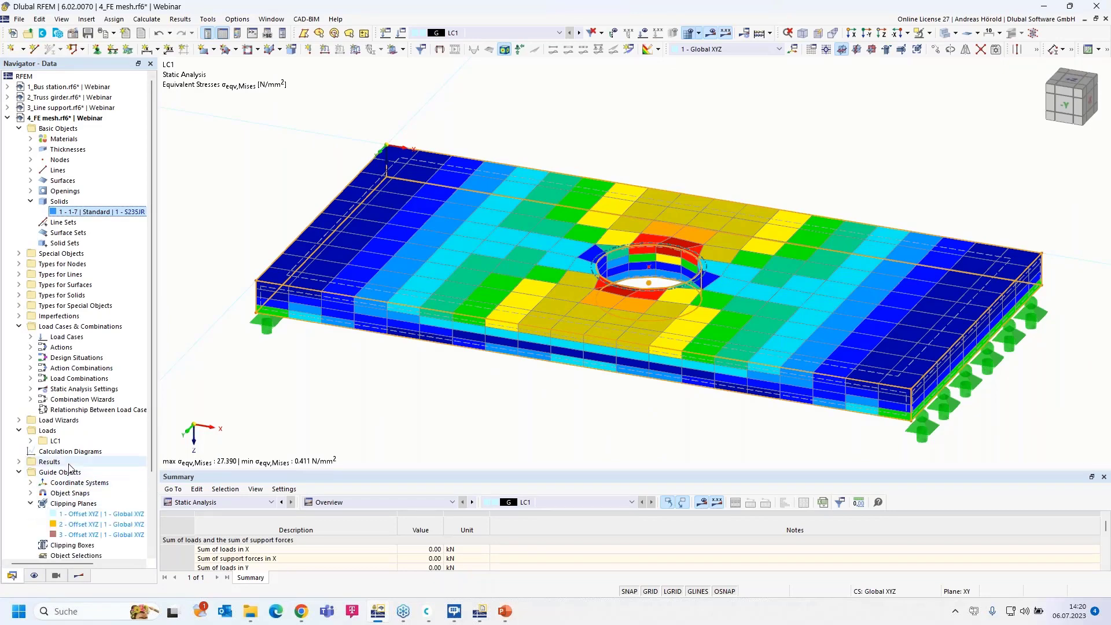
scroll(87, 451, "down", 3)
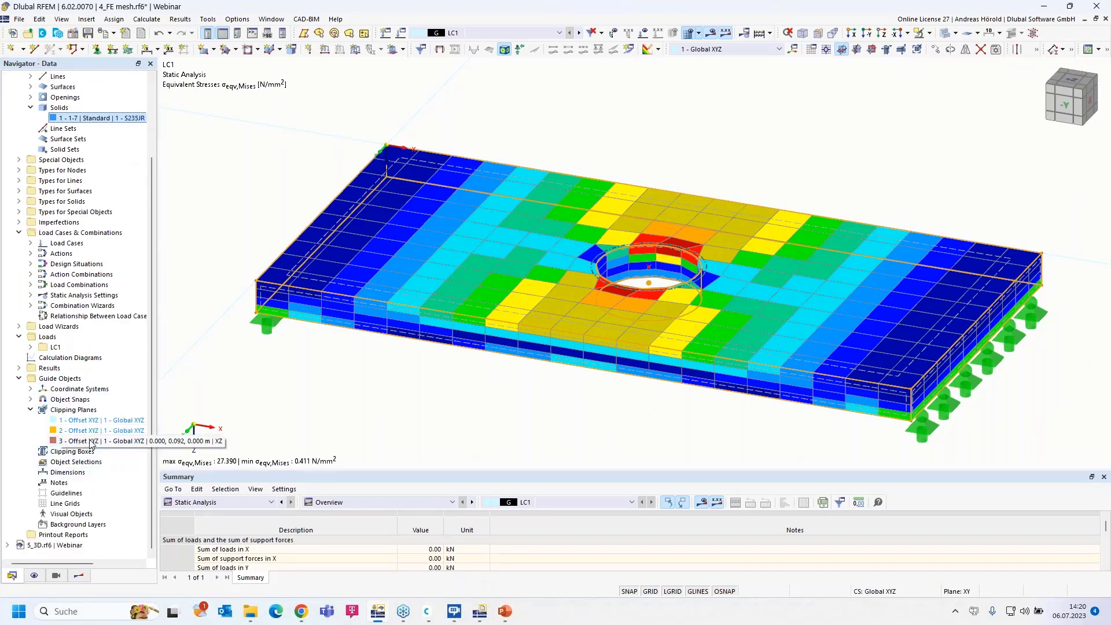
right_click(90, 443)
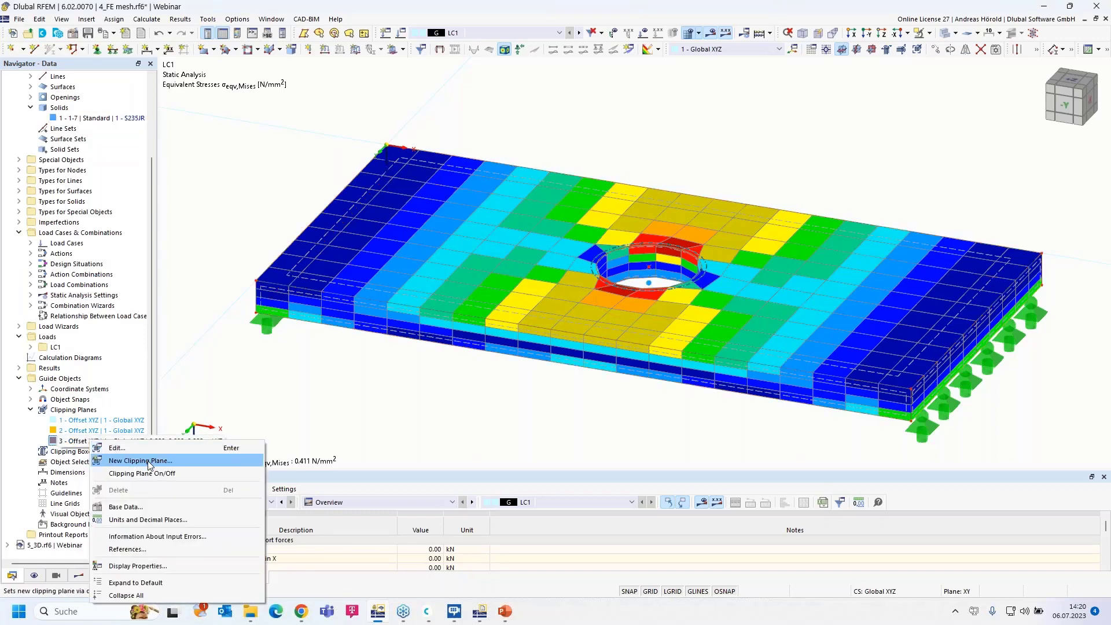
left_click(148, 474)
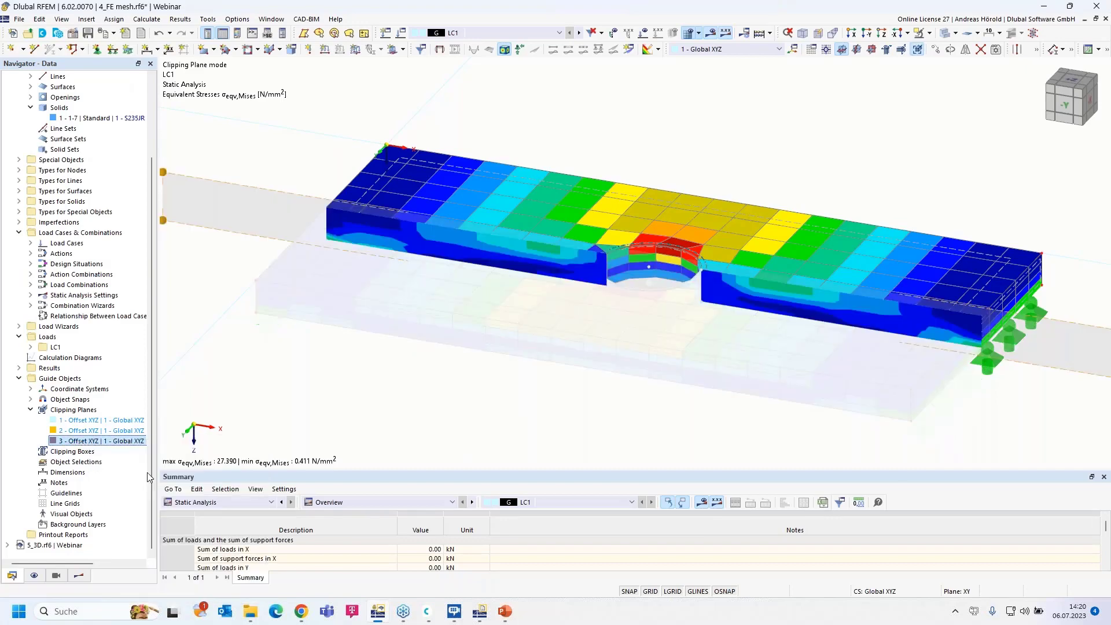
middle_click_drag(925, 384, 828, 379)
mouse_move(990, 336)
left_mouse_down()
mouse_move(1047, 289)
mouse_move(967, 382)
mouse_move(1023, 315)
mouse_move(980, 354)
left_mouse_up()
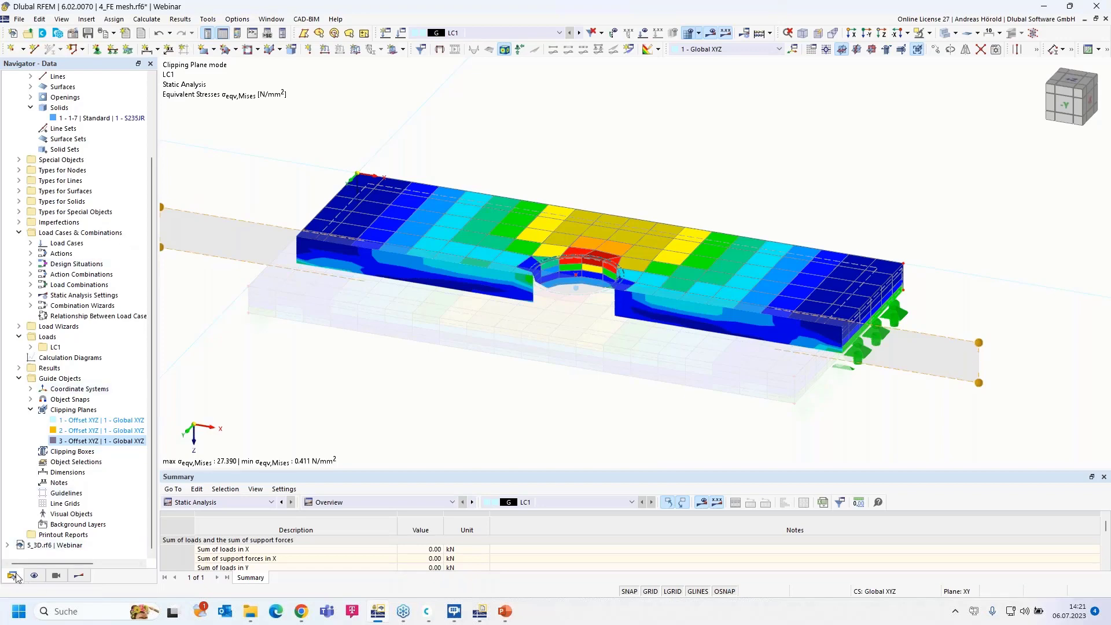
- Collapse the data of the 4_FE mesh model and switch to the 5_3D.rf6 building model
scroll(40, 390, "up", 5)
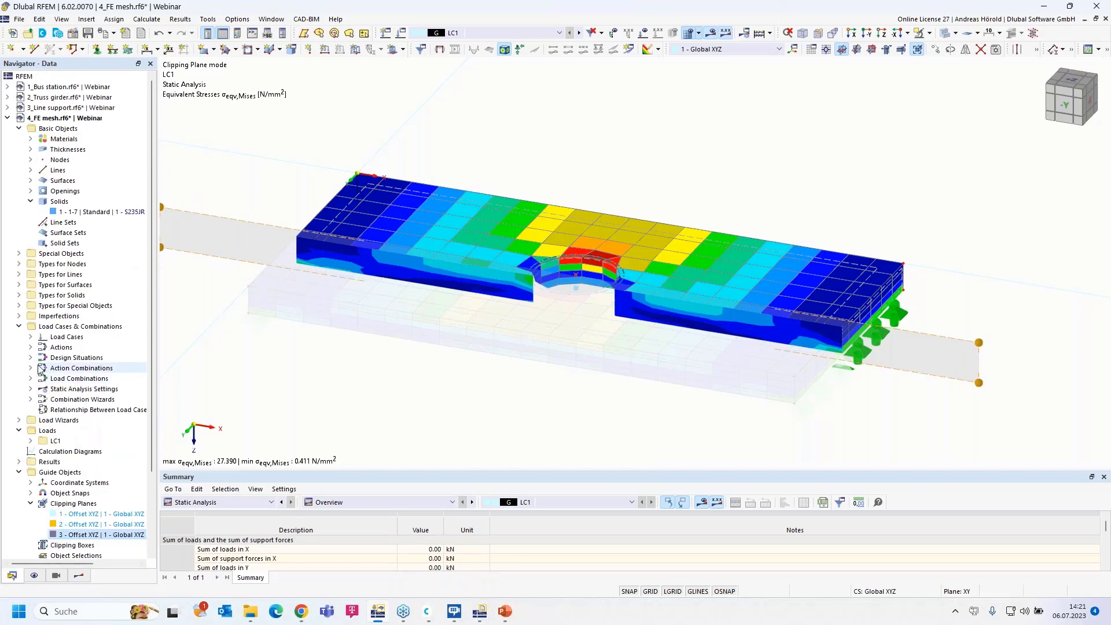
left_click(9, 118)
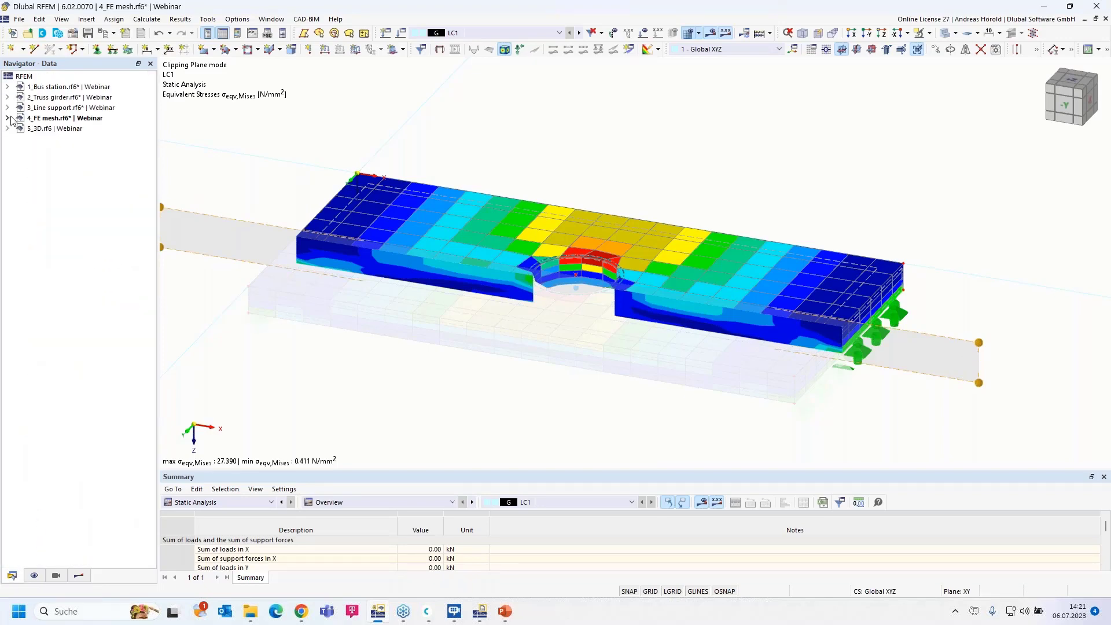
left_click(56, 129)
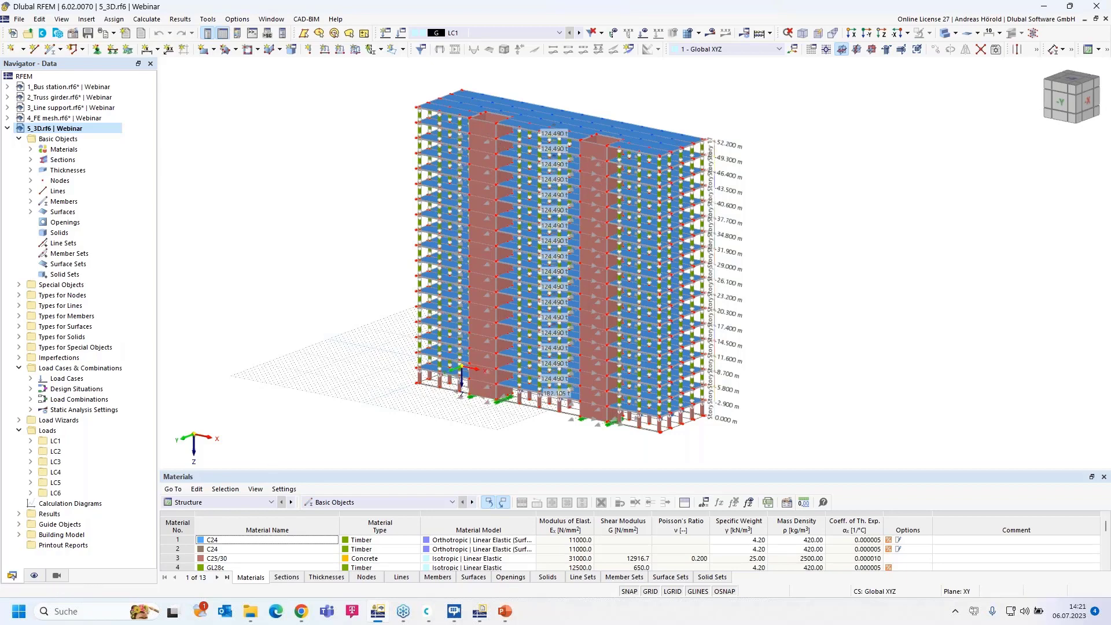
- Activate visibilities and show only the generated group of surfaces made of material 3, C25/30 concrete
left_click(57, 576)
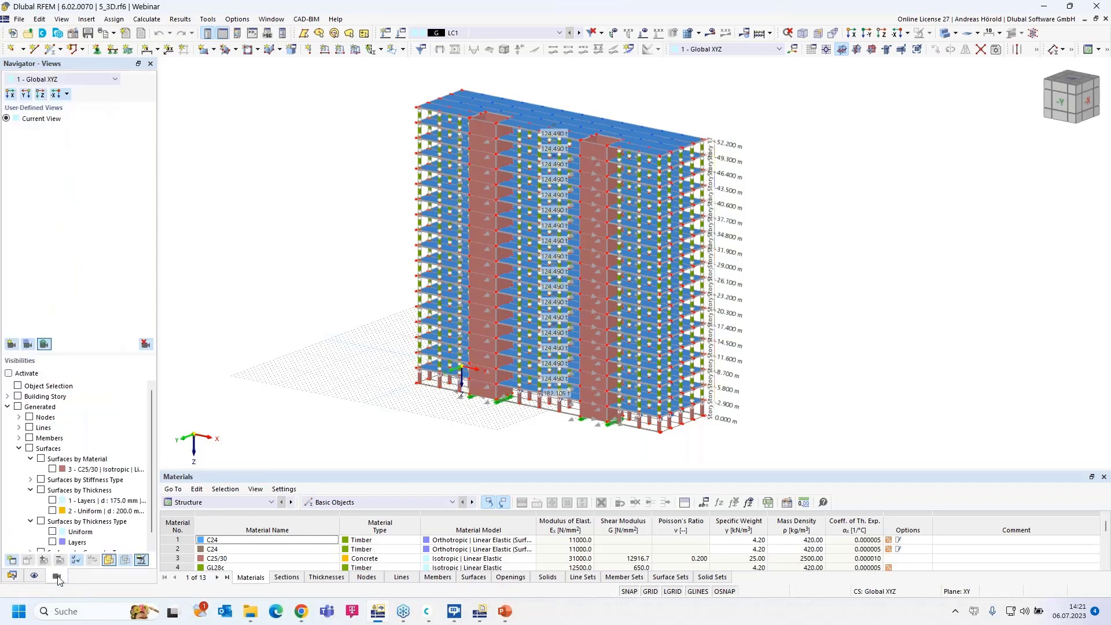
left_click(9, 373)
left_click(55, 470)
left_click(53, 469)
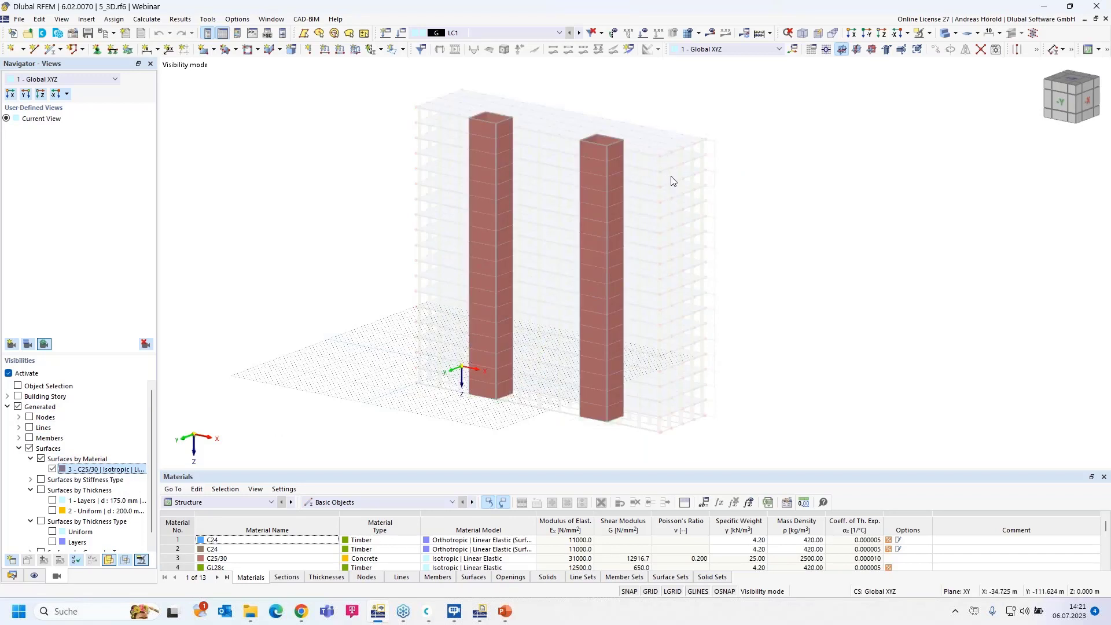
scroll(671, 191, "up", 2)
scroll(671, 191, "down", 2)
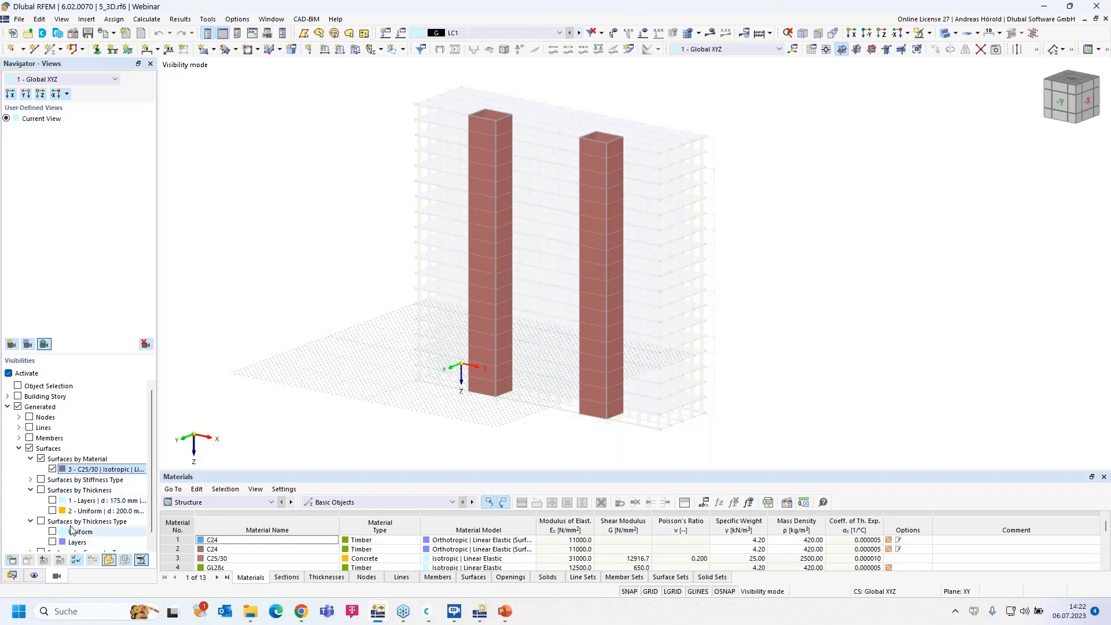
- Turn the display of hidden objects in the background off and back on
left_click(11, 576)
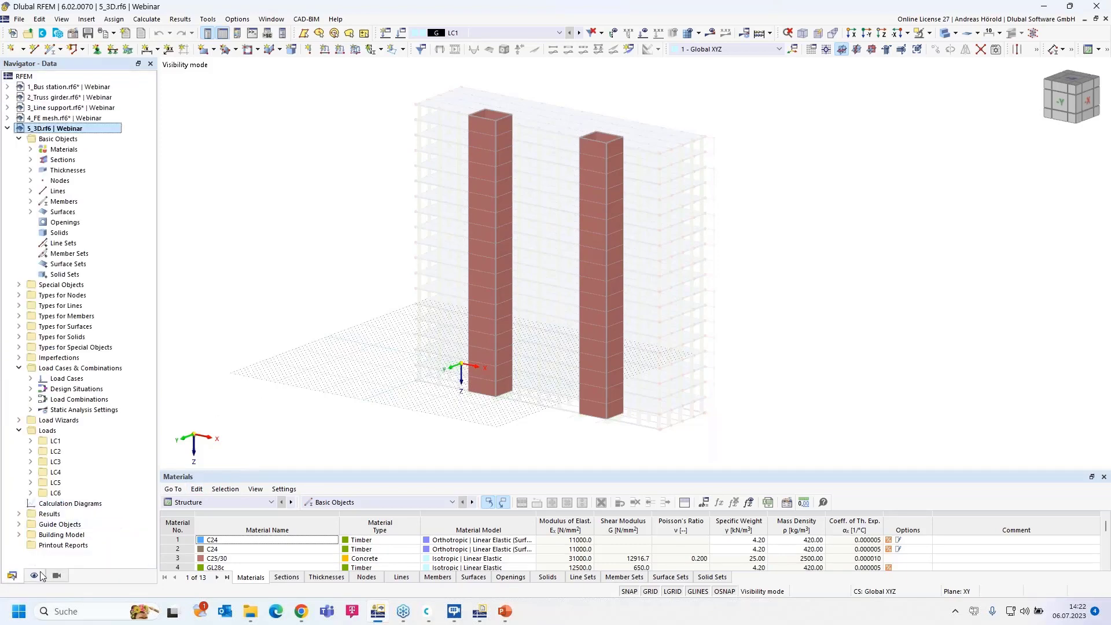
left_click(34, 576)
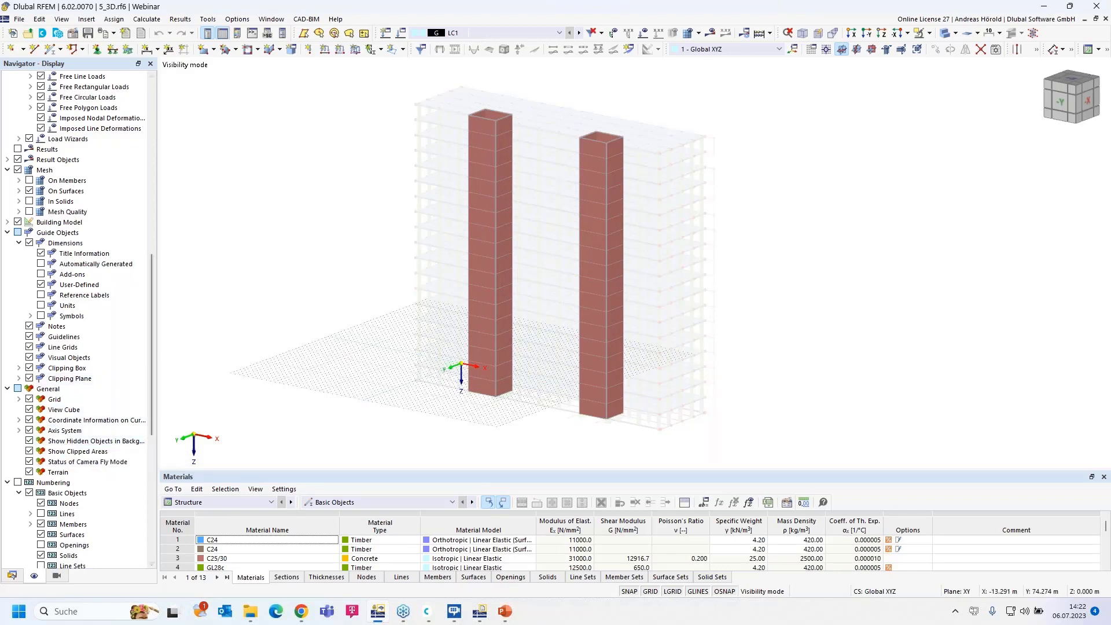
left_click_drag(158, 442, 194, 442)
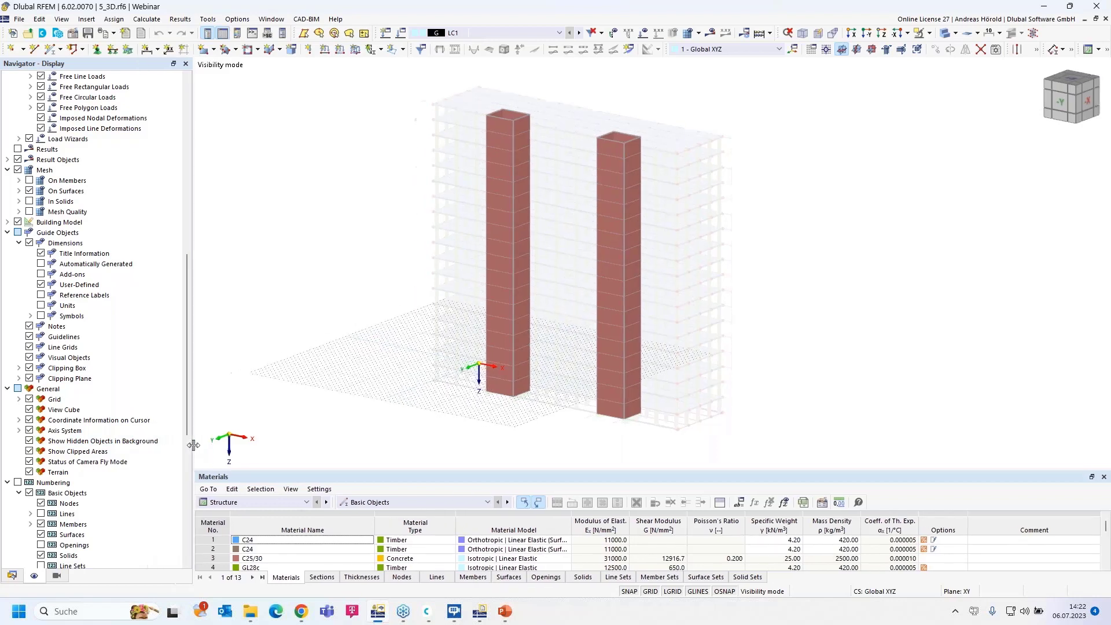
left_click(30, 441)
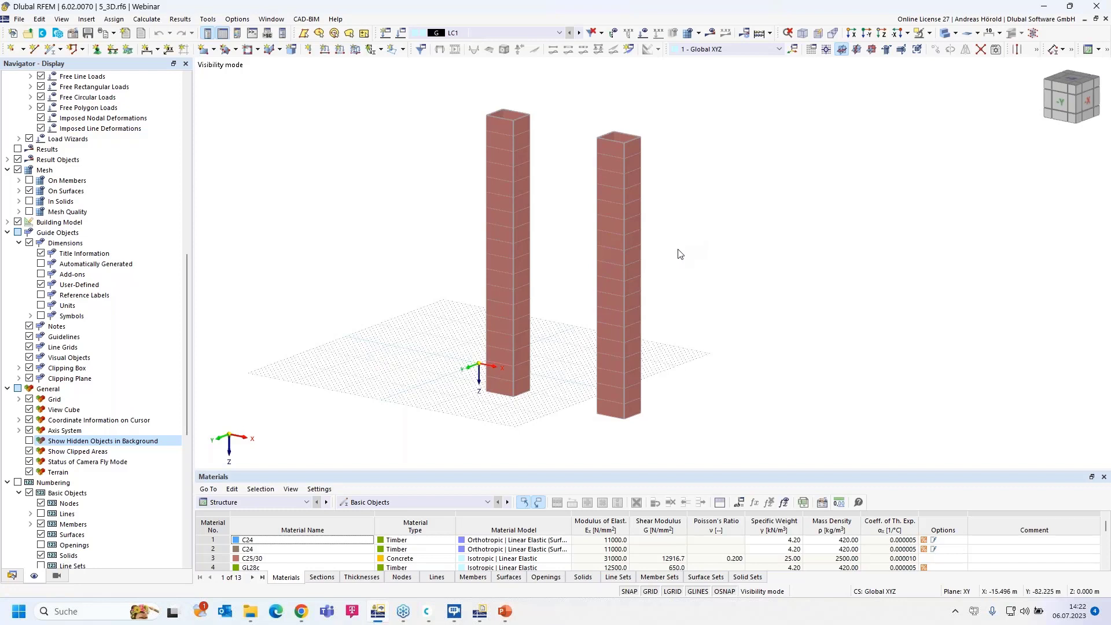
left_click(30, 441)
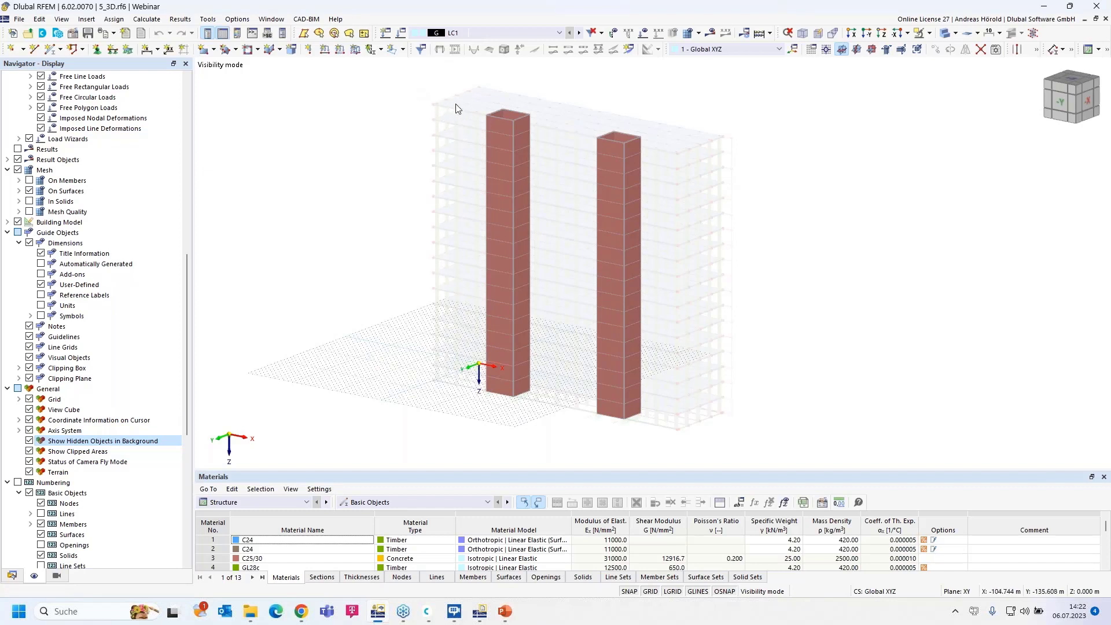
- Open the program settings and apply an intensity of inactive objects of 0.25 for the 3D graphics
left_click(236, 20)
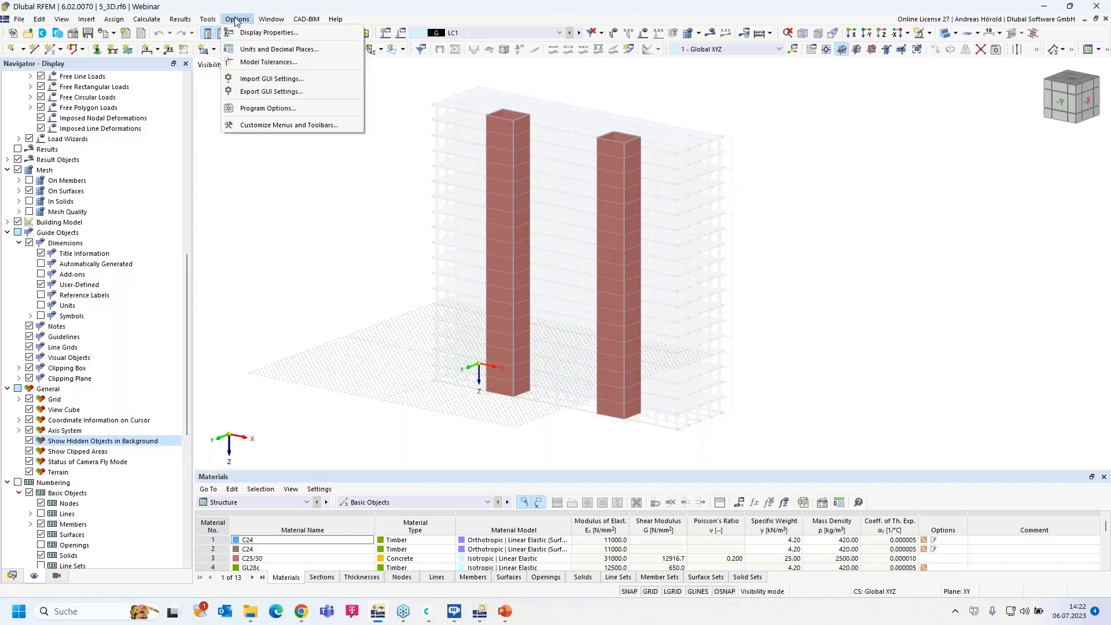
left_click(262, 108)
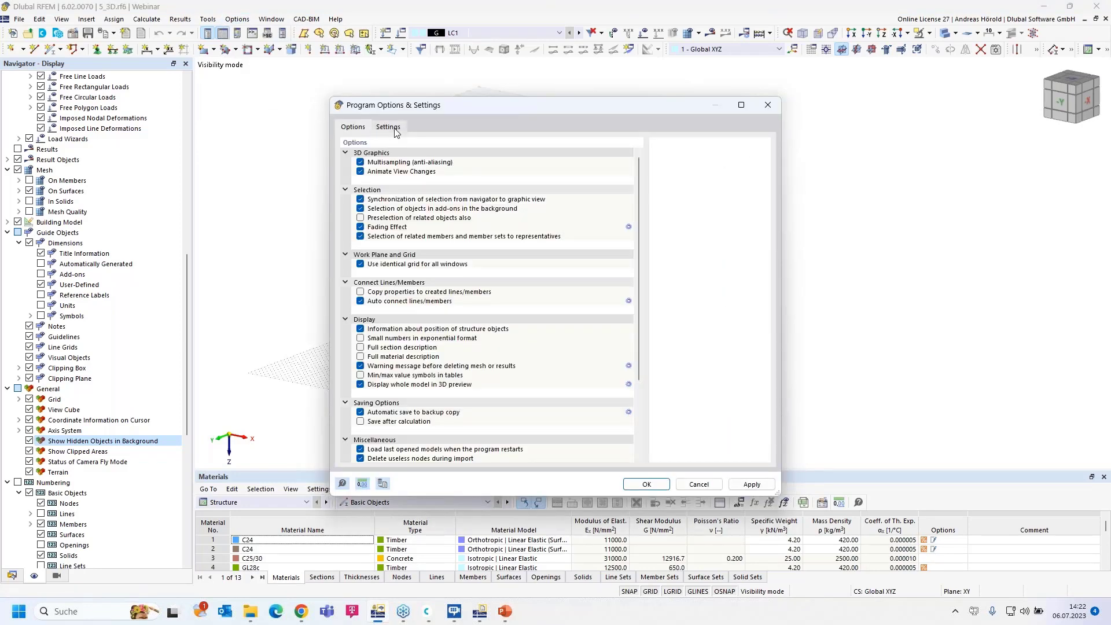
left_click(396, 128)
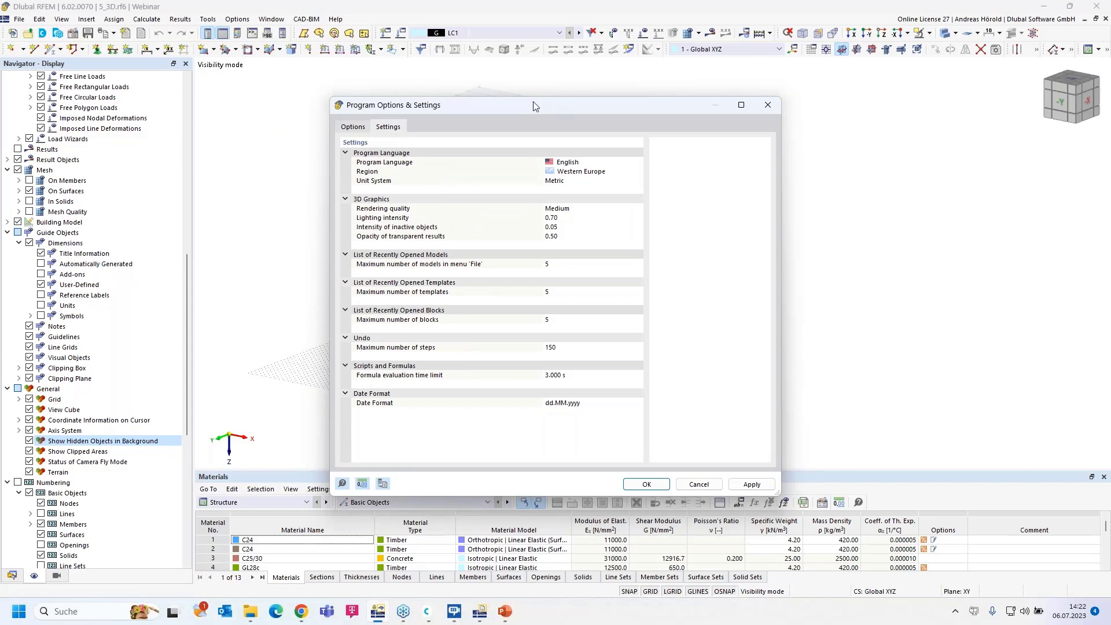
left_click_drag(504, 108, 760, 91)
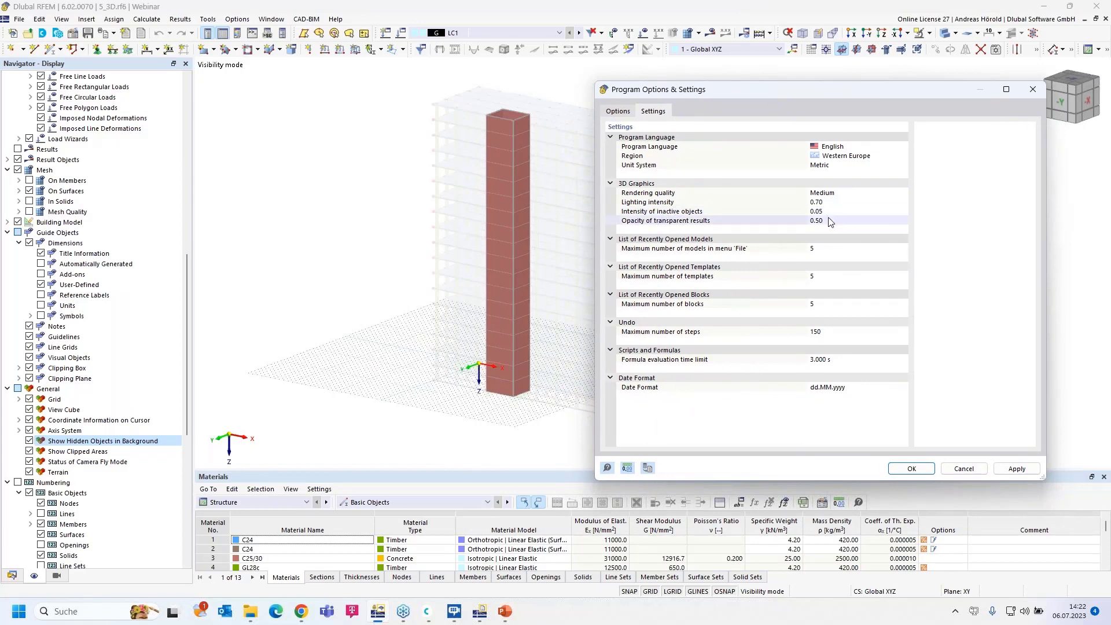
left_click(670, 211)
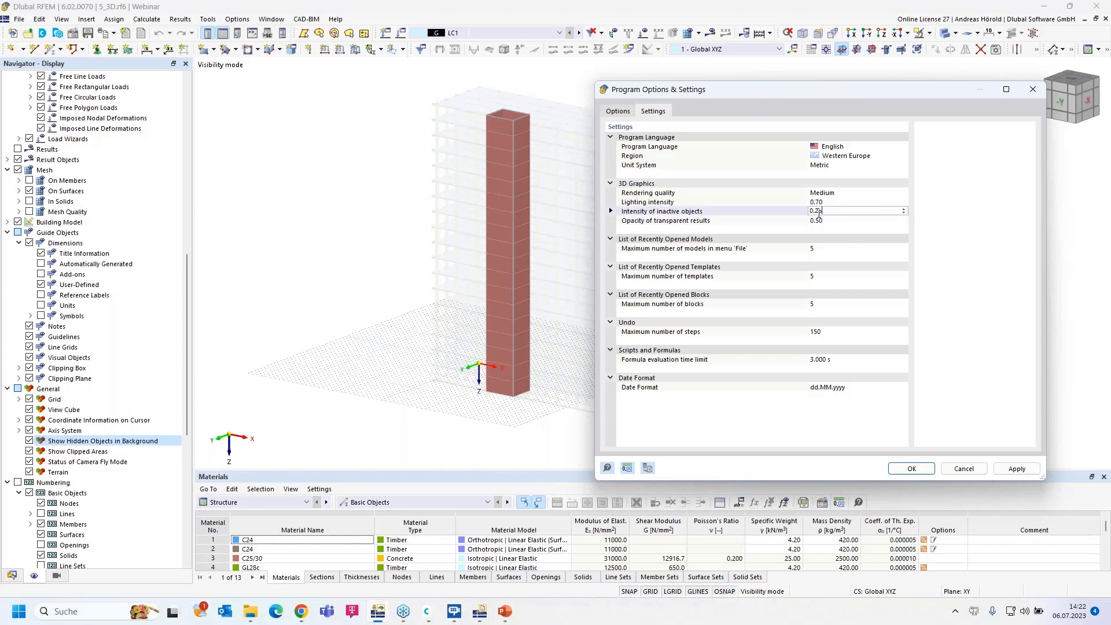
left_click(1016, 469)
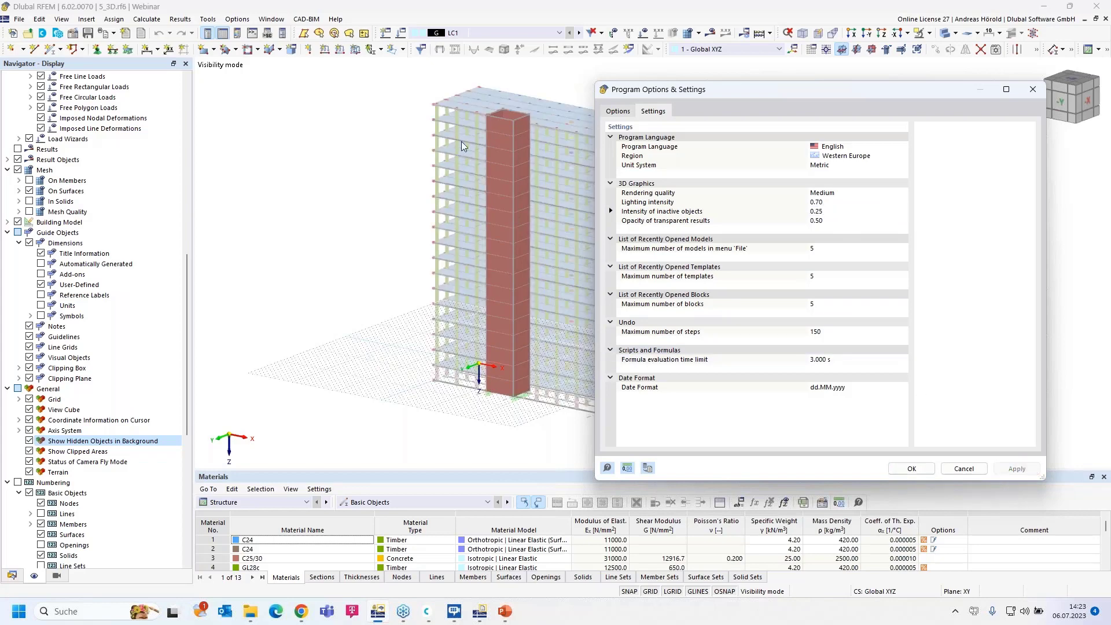
- Set the intensity of inactive objects to 0.10, apply it and accept the program settings
left_click(827, 211)
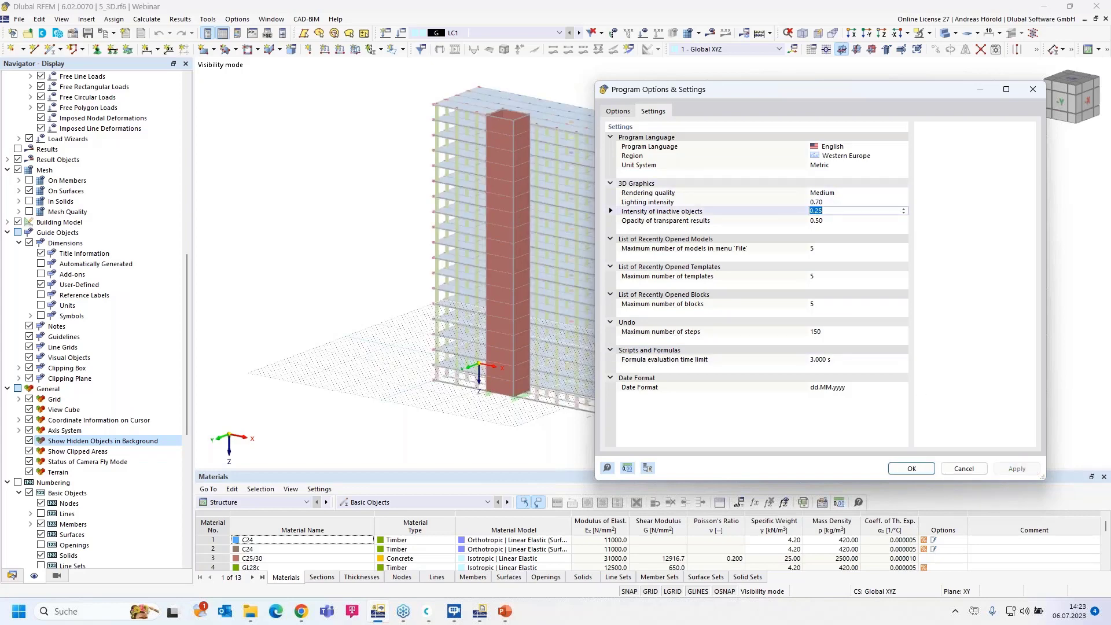
type(",1")
left_click(849, 249)
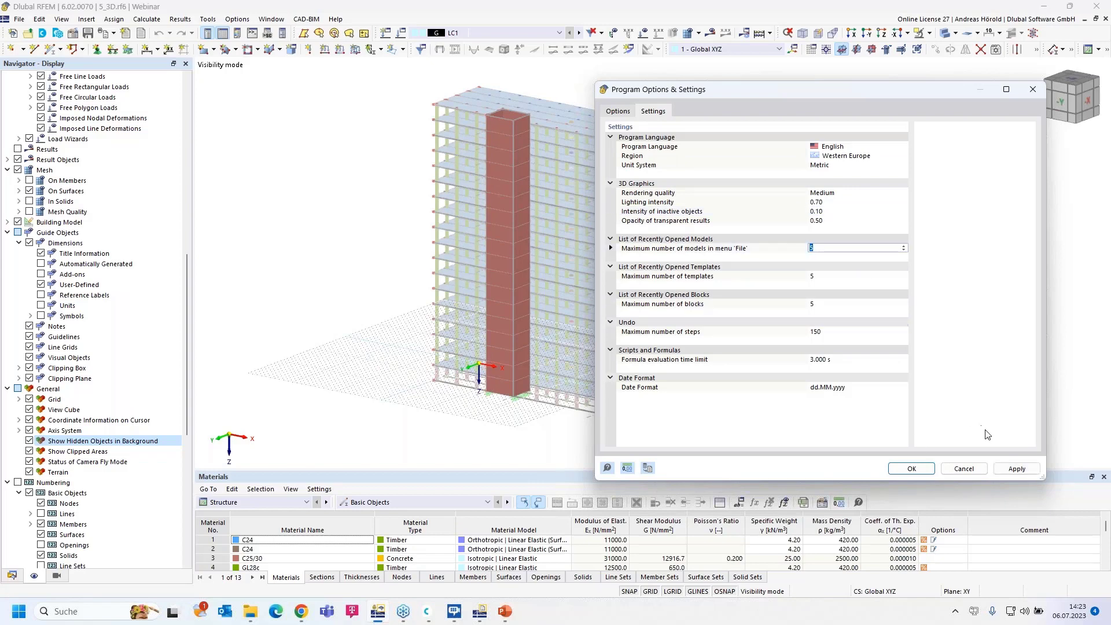
left_click(1016, 469)
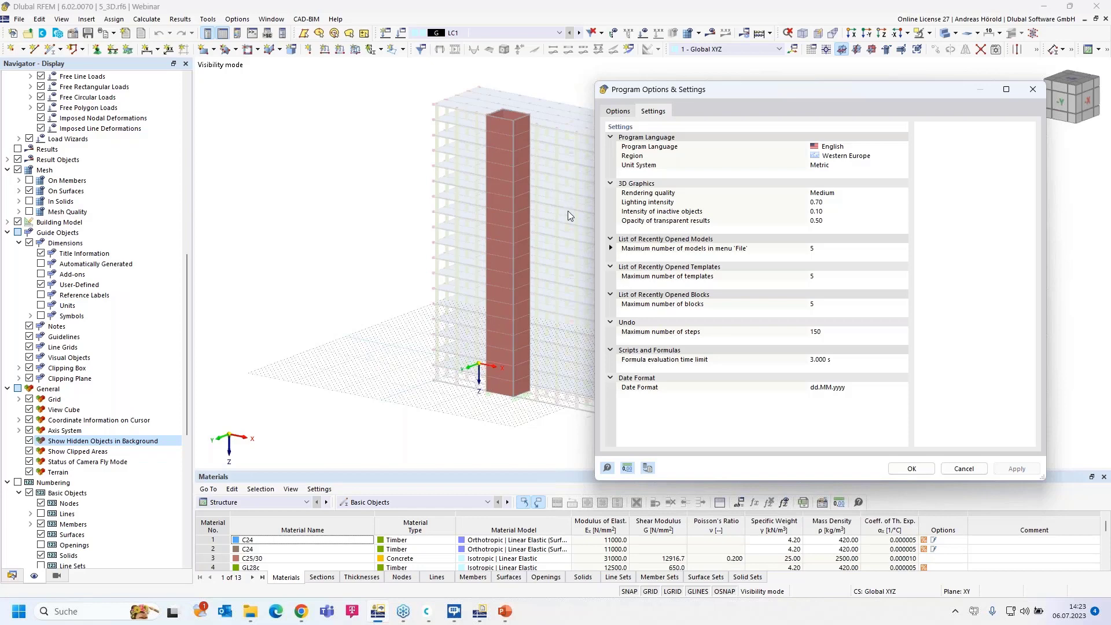
left_click(911, 469)
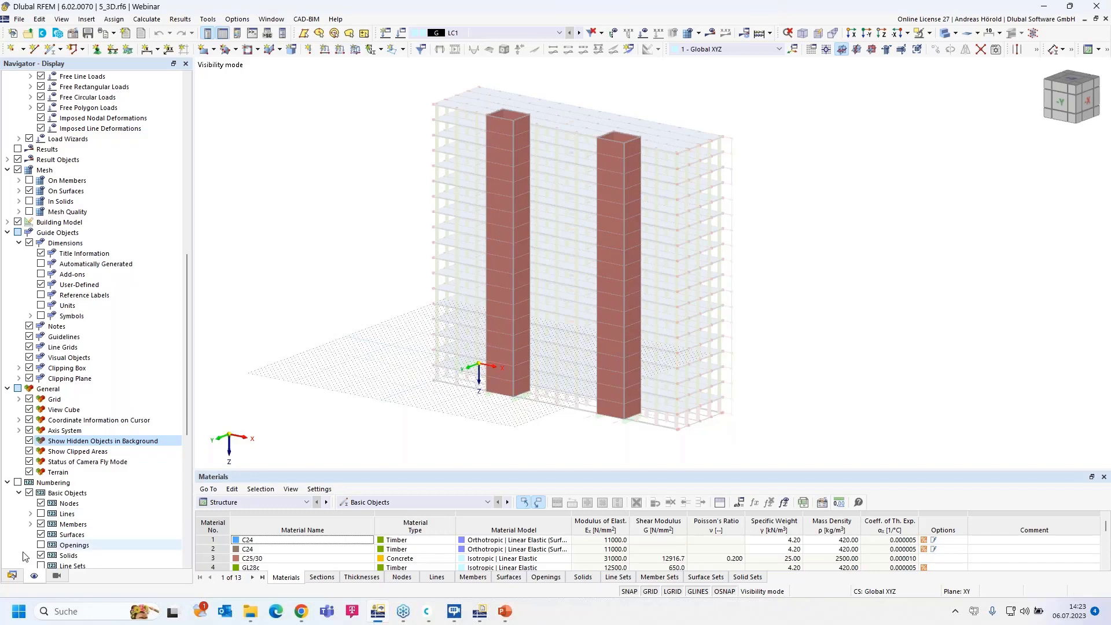
- Switch to the 1_Bus station.rf6 model and display the LC1 self-weight deformation results
left_click(11, 575)
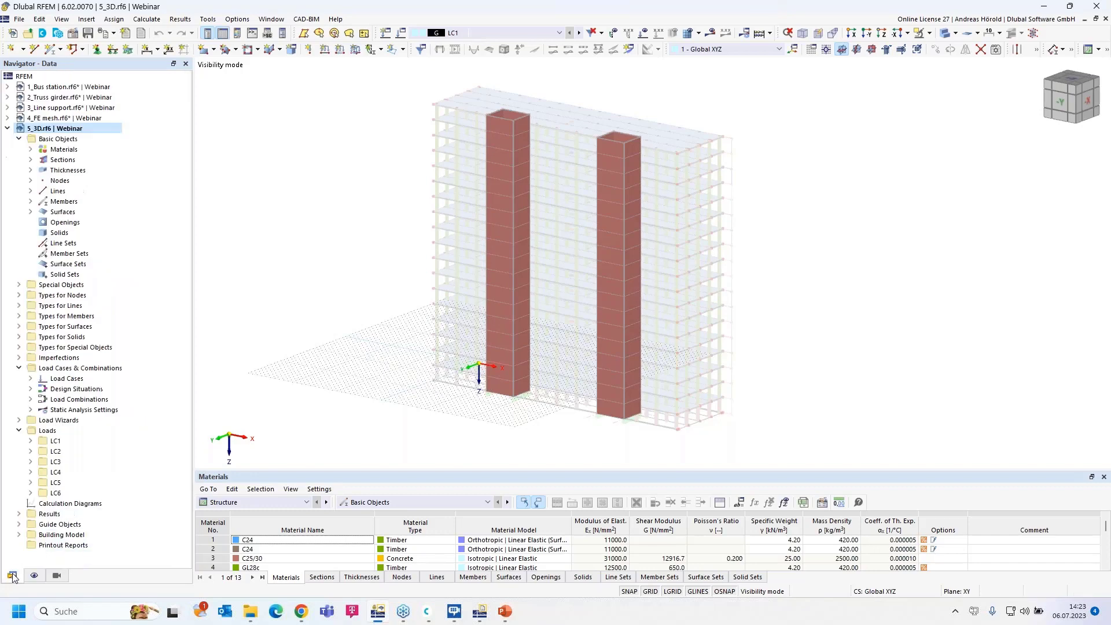
left_click(55, 87)
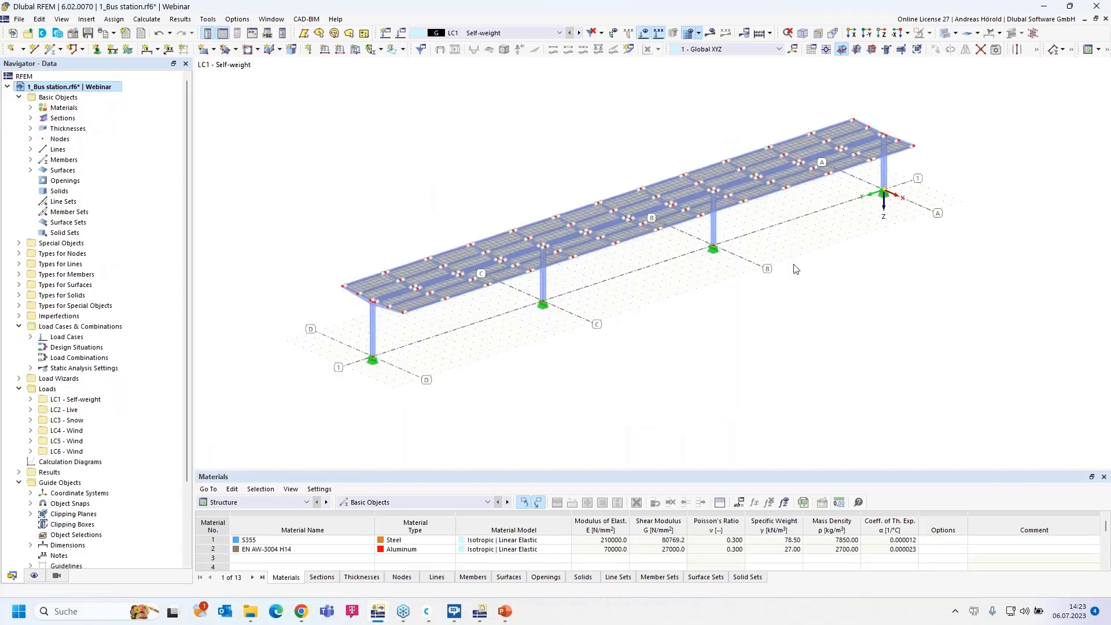
left_click(711, 33)
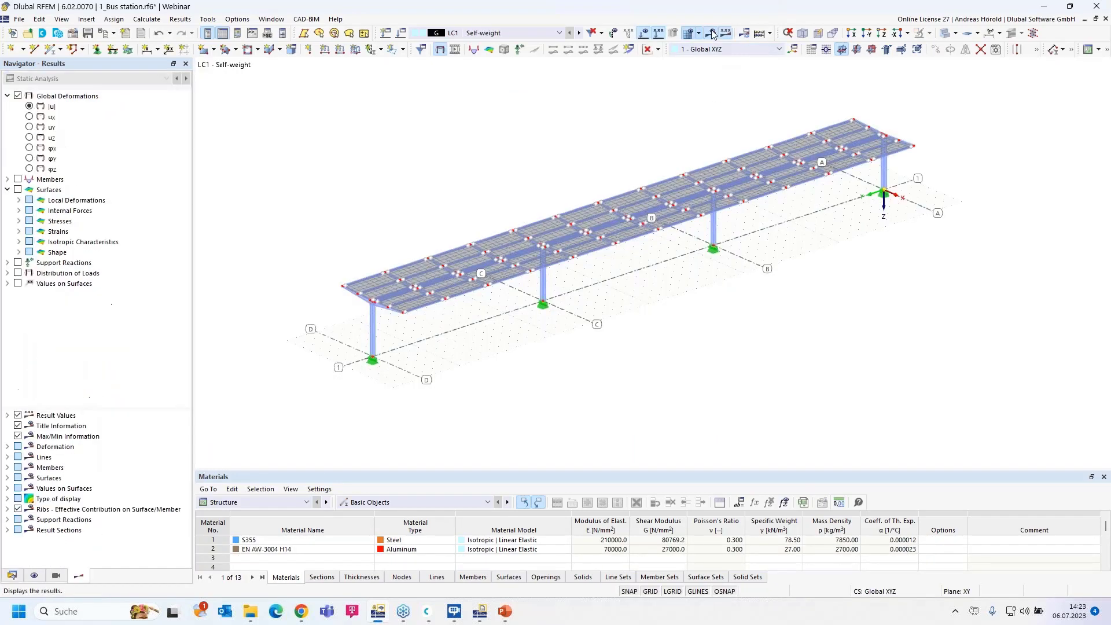
mouse_move(810, 408)
middle_mouse_down("ctrl")
mouse_move(787, 372)
mouse_move(806, 399)
mouse_move(823, 399)
middle_mouse_up("ctrl")
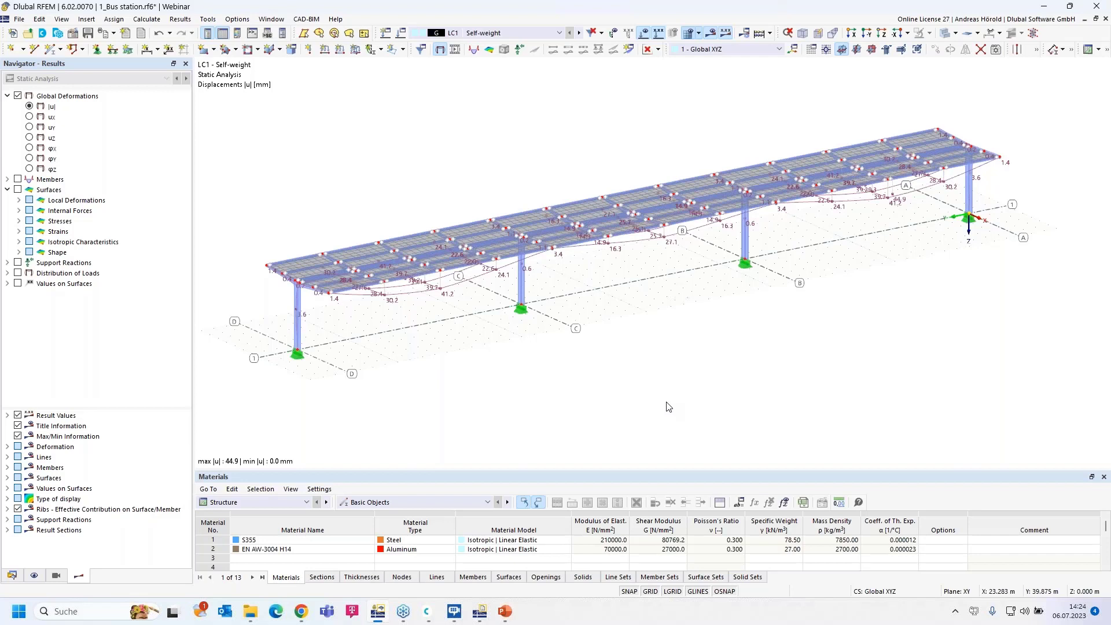
- Show the display factors for the results and set the general deformations factor to 100
left_click(237, 34)
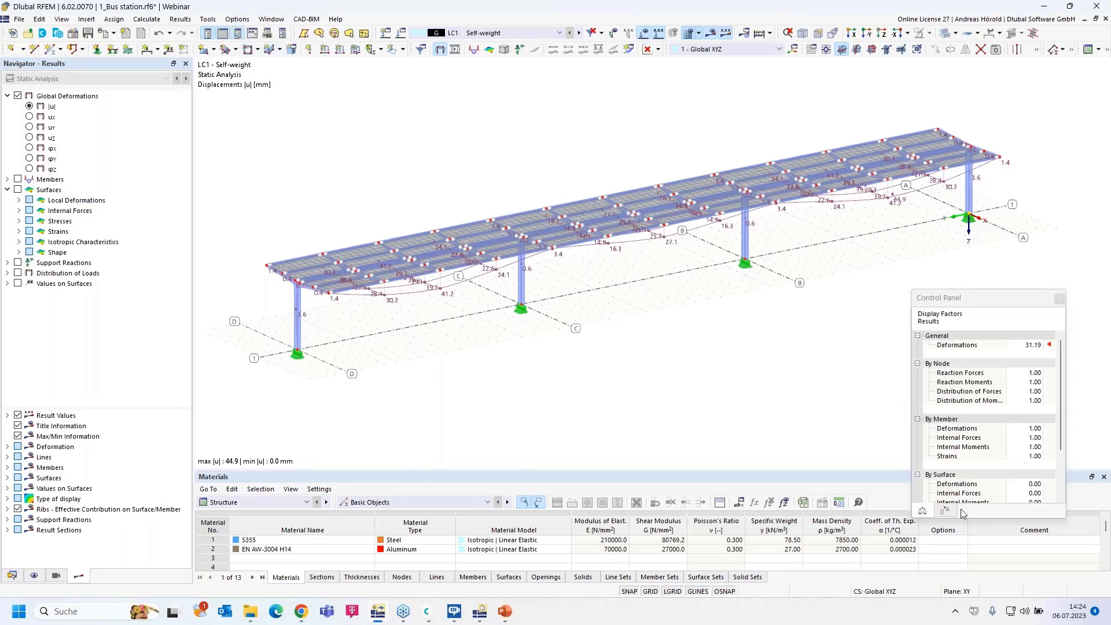
left_click(1030, 345)
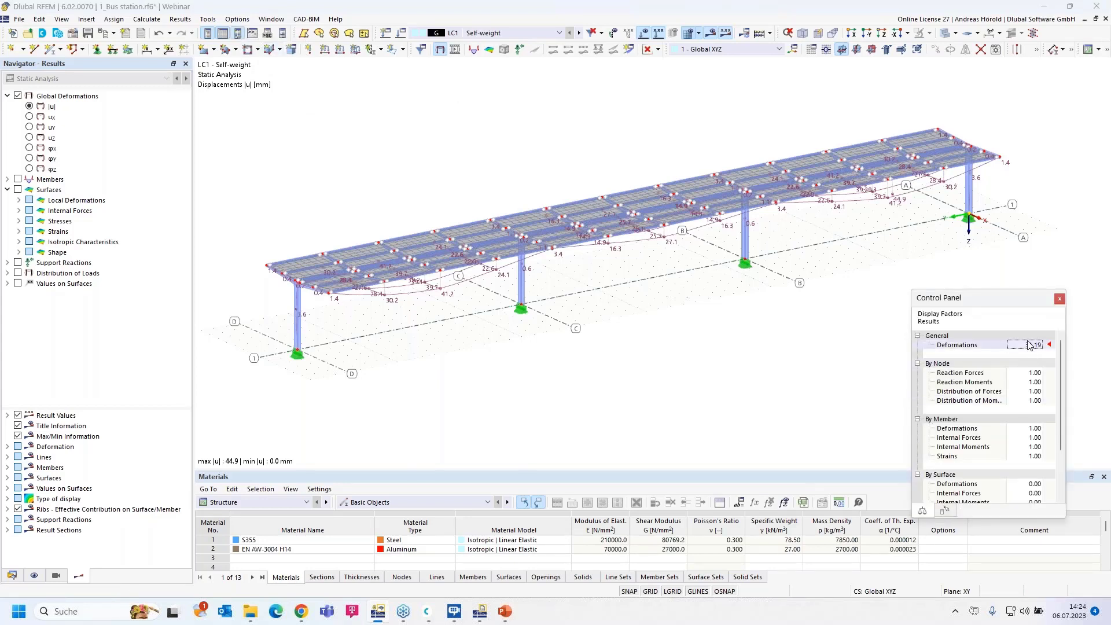
type("1")
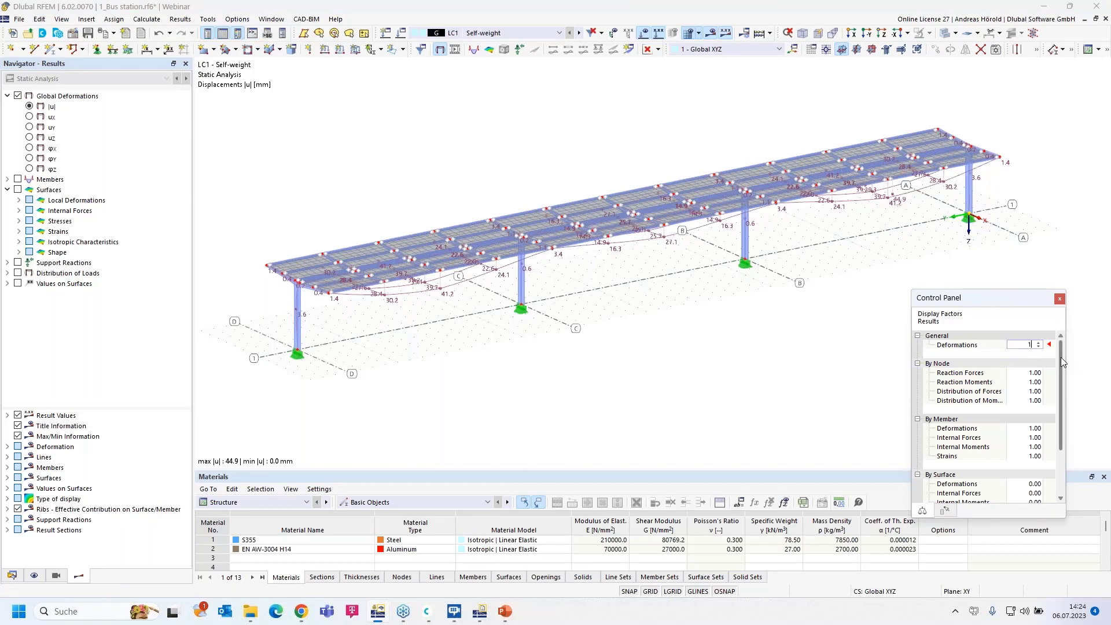
key("Tab")
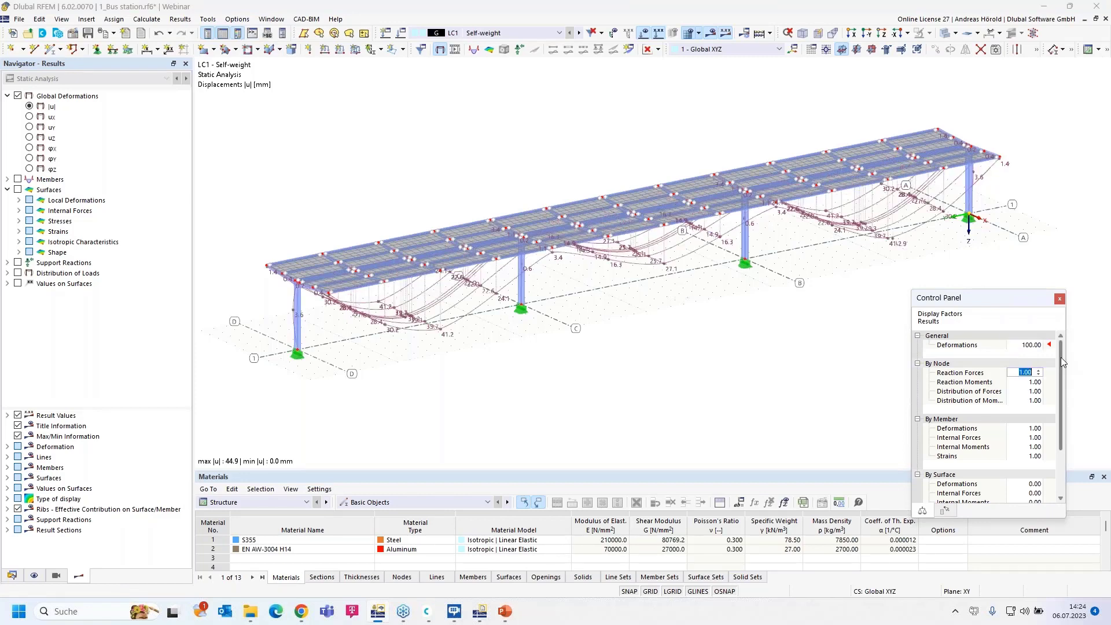
- Set the general deformations display factor to 50
key("shift+Tab")
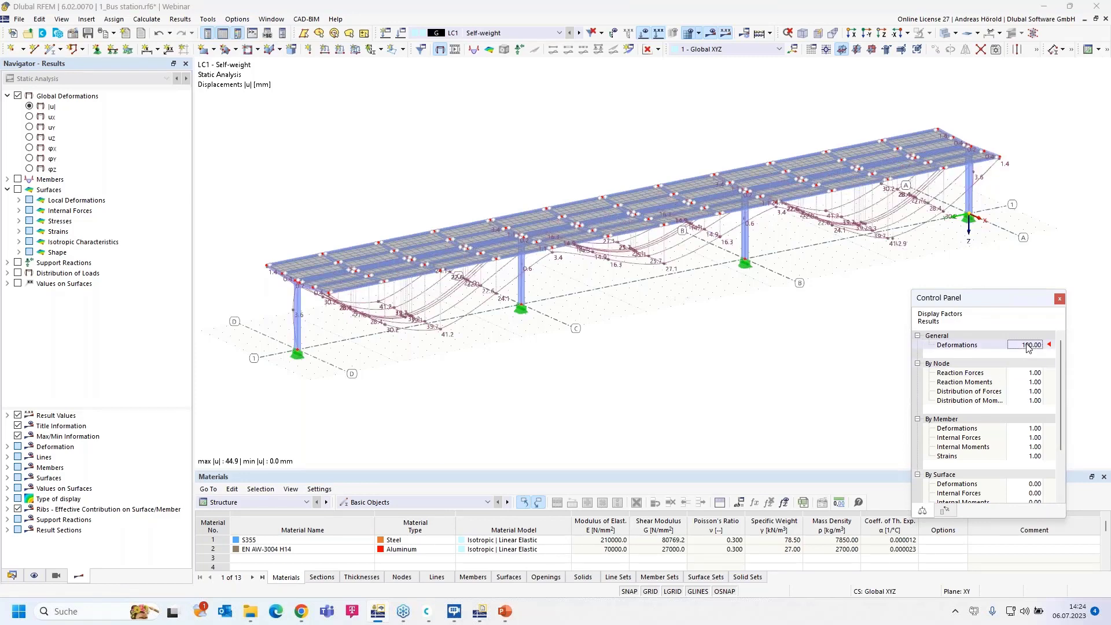
type("50")
key("Tab")
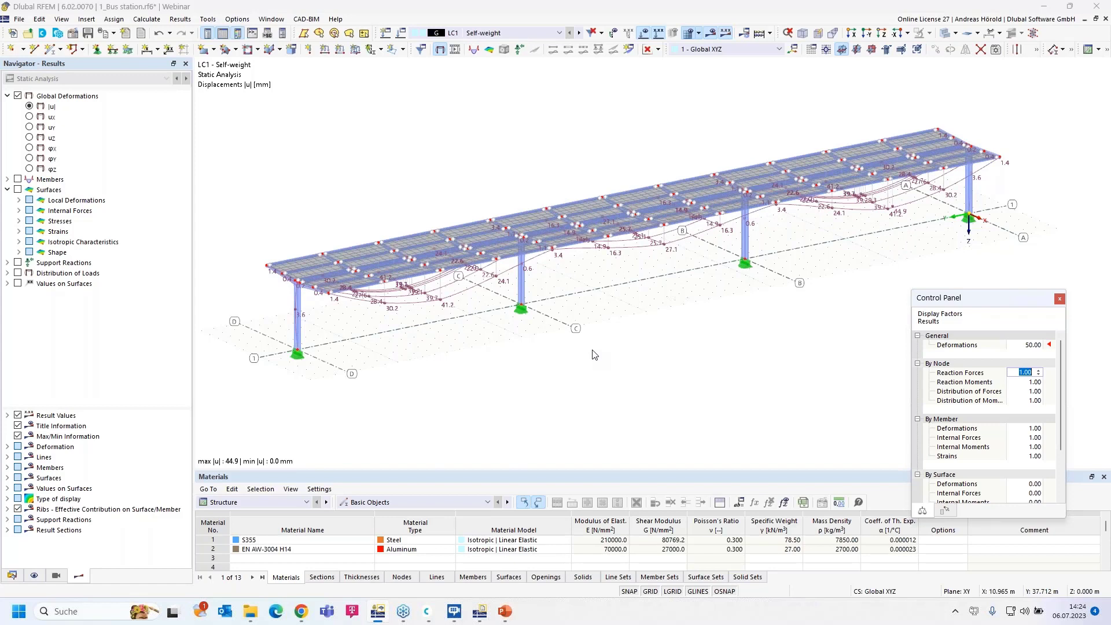
- Start sending the current LC1 deformation graphic to the printout report and maximize the printout settings window
left_click(113, 34)
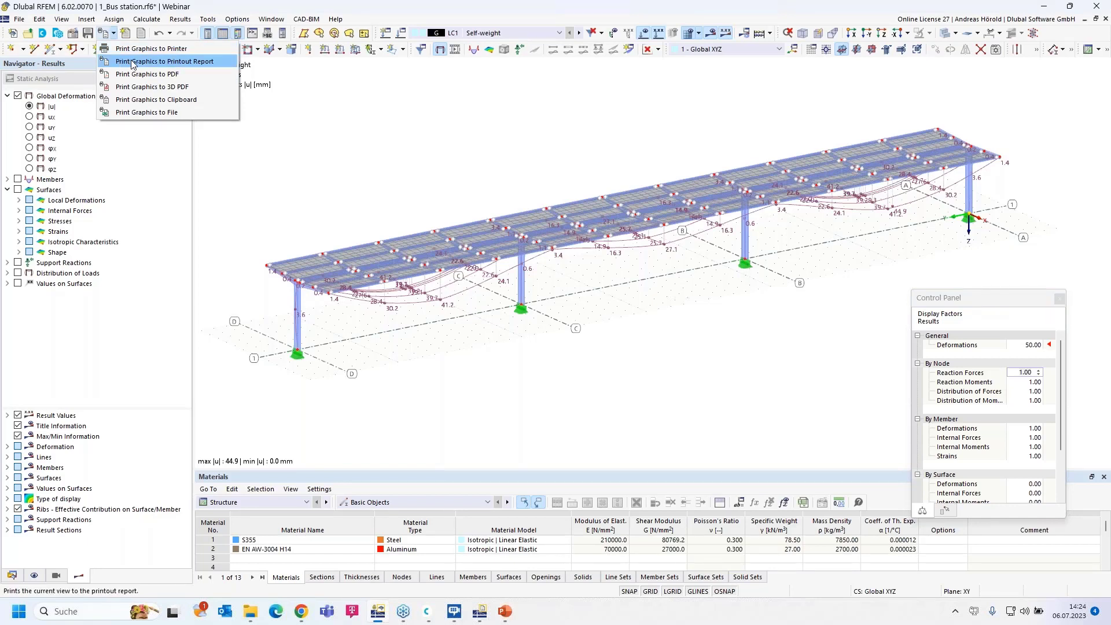
left_click(168, 63)
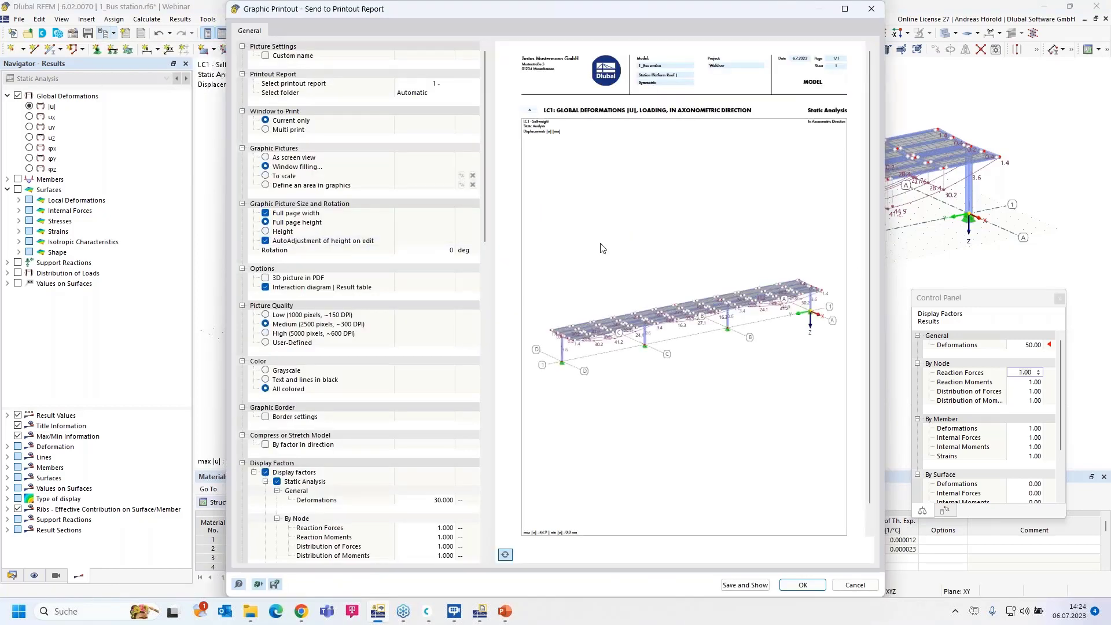
left_click(844, 9)
scroll(675, 324, "down", 3)
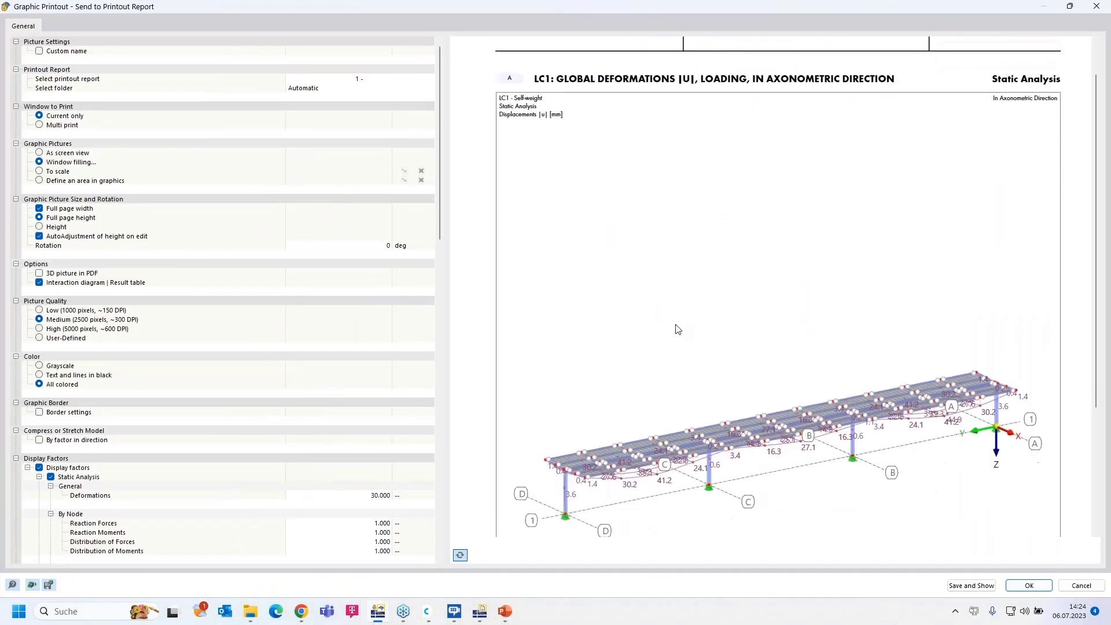
scroll(148, 315, "down", 4)
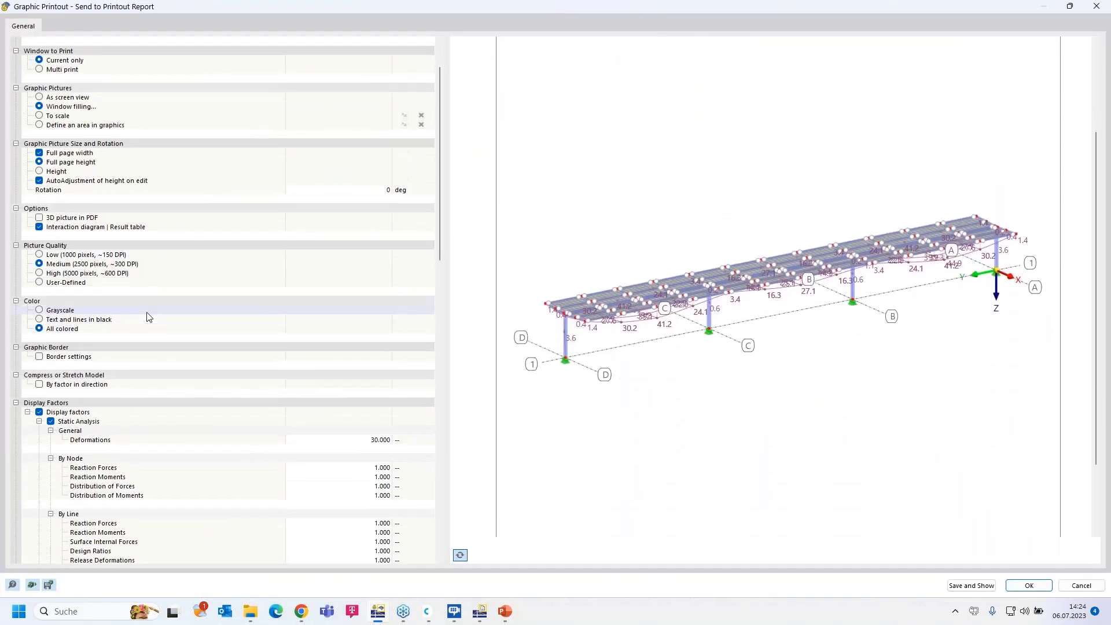
- Turn the display factors option of the printout graphic off and back on
left_click(40, 356)
left_click(40, 357)
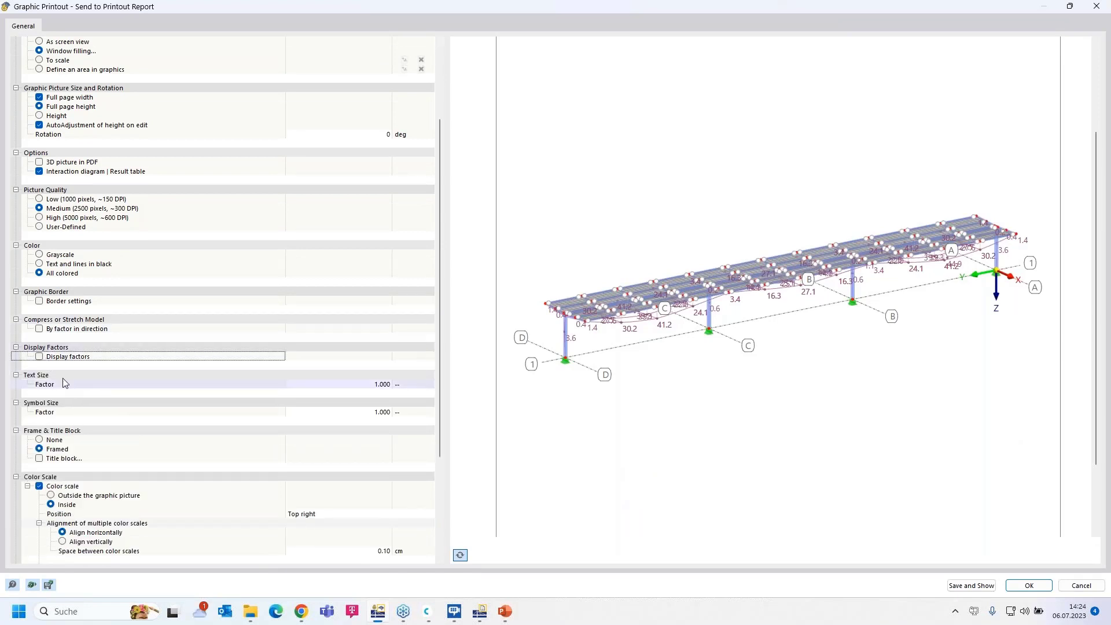
left_click(39, 357)
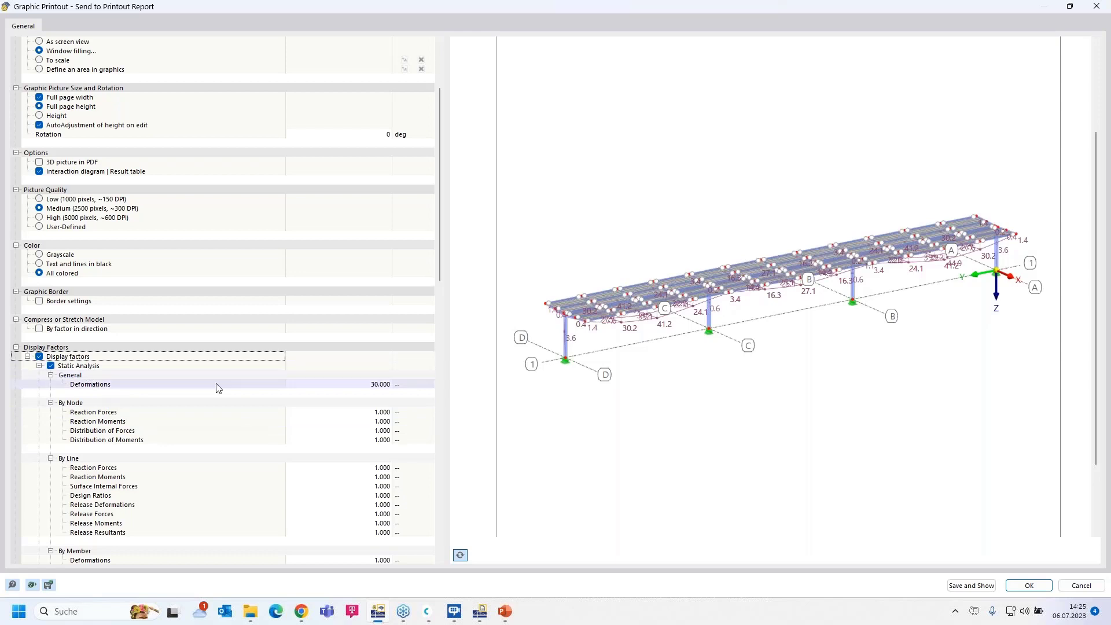
- Set the printout graphic's deformations display factor to 100, then save the graphic and show the printout report
left_click(373, 384)
type("1")
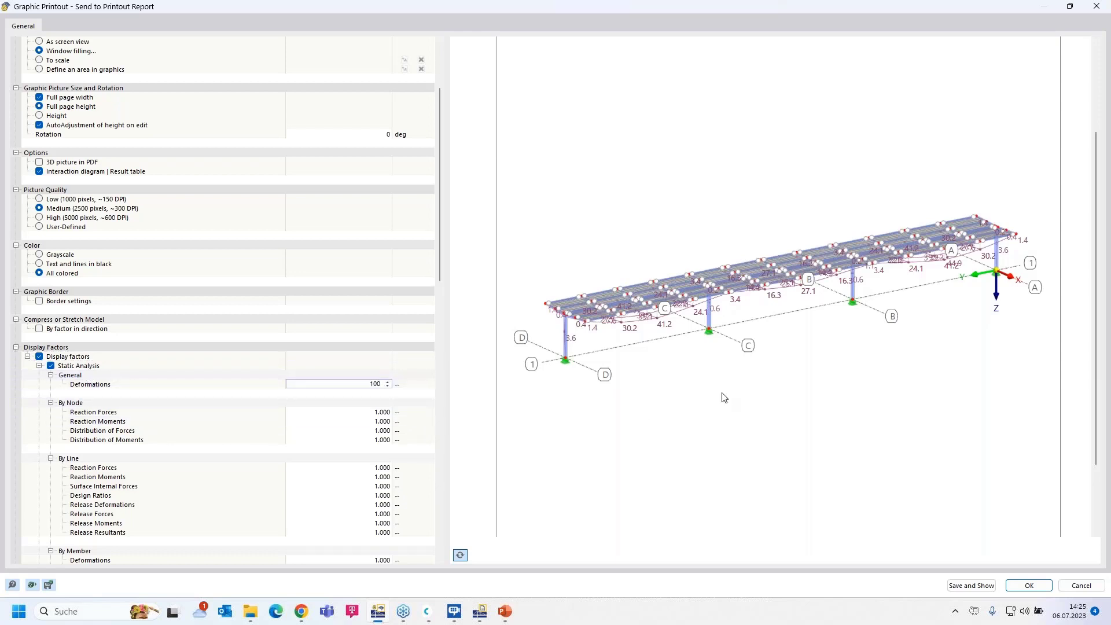
type("00")
key("Tab")
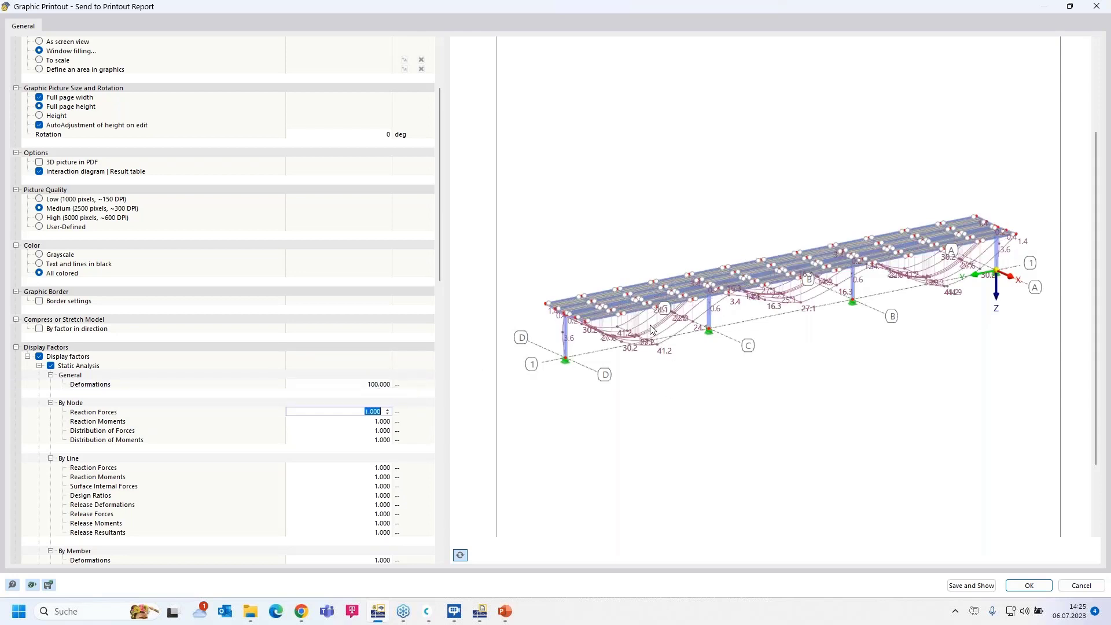
scroll(650, 325, "up", 1)
scroll(652, 327, "up", 1)
scroll(650, 325, "down", 2)
left_click(972, 586)
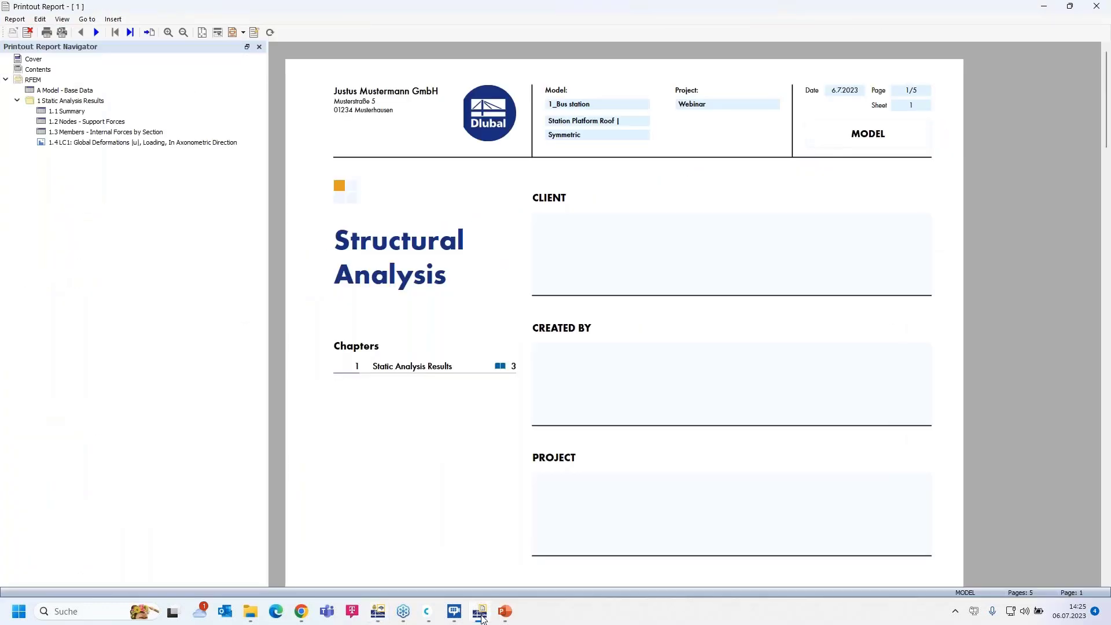
- View the LC1 global deformations picture in the report and check its picture properties without changing them
left_click(137, 143)
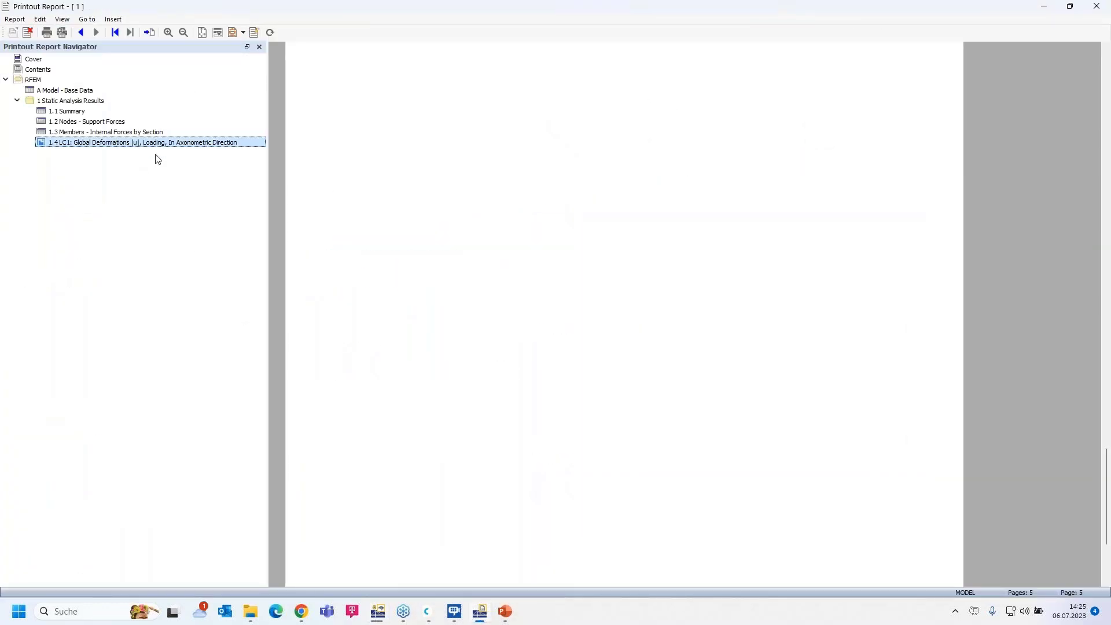
scroll(721, 358, "down", 3)
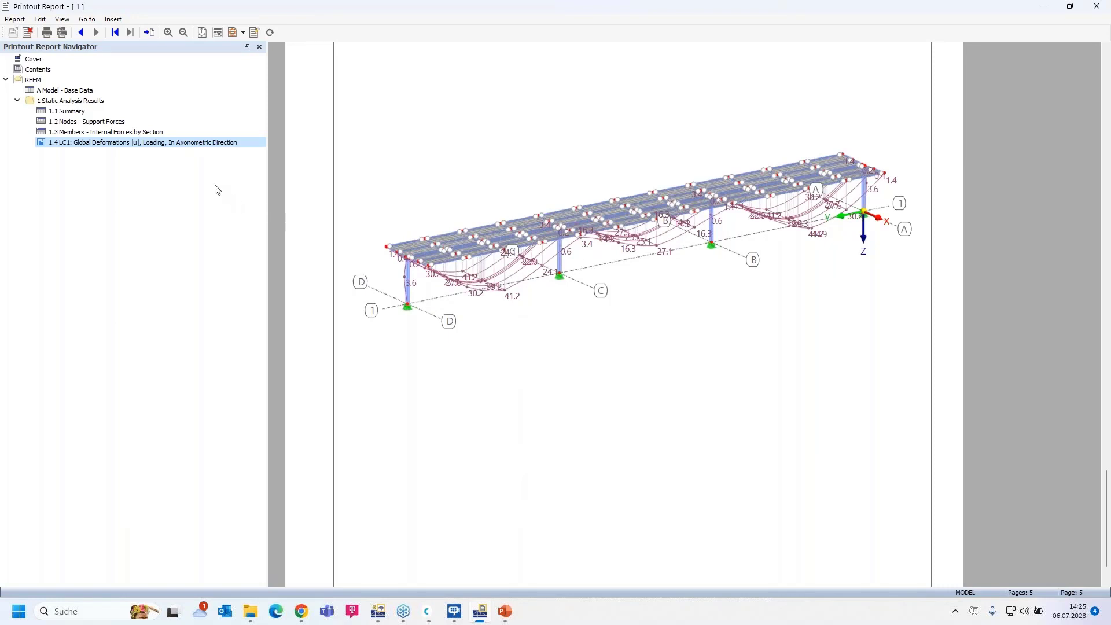
right_click(171, 144)
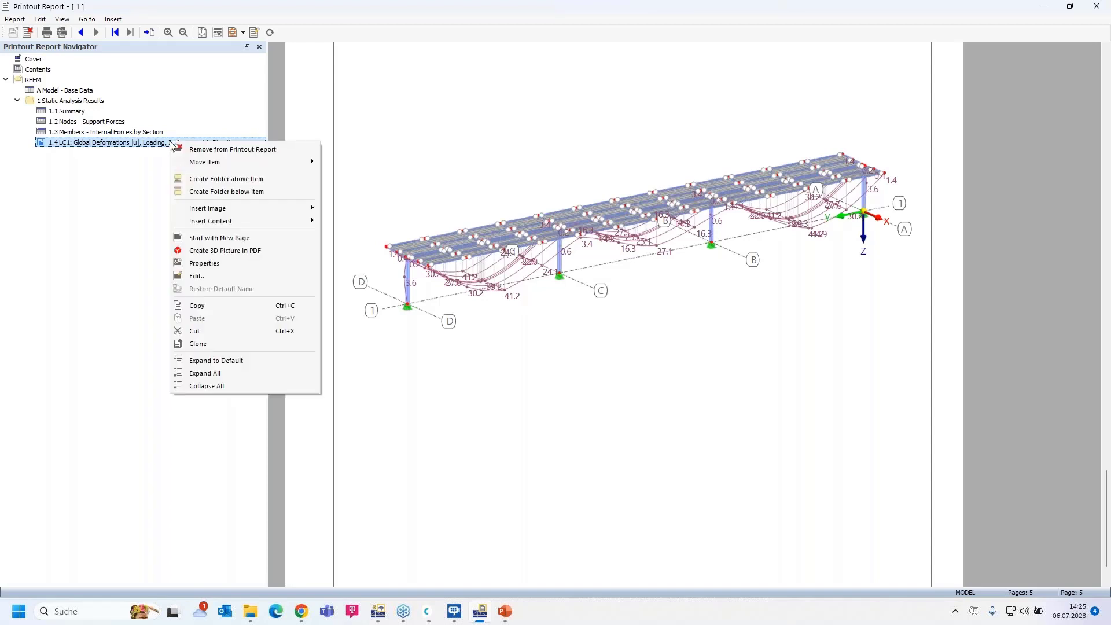
left_click(243, 270)
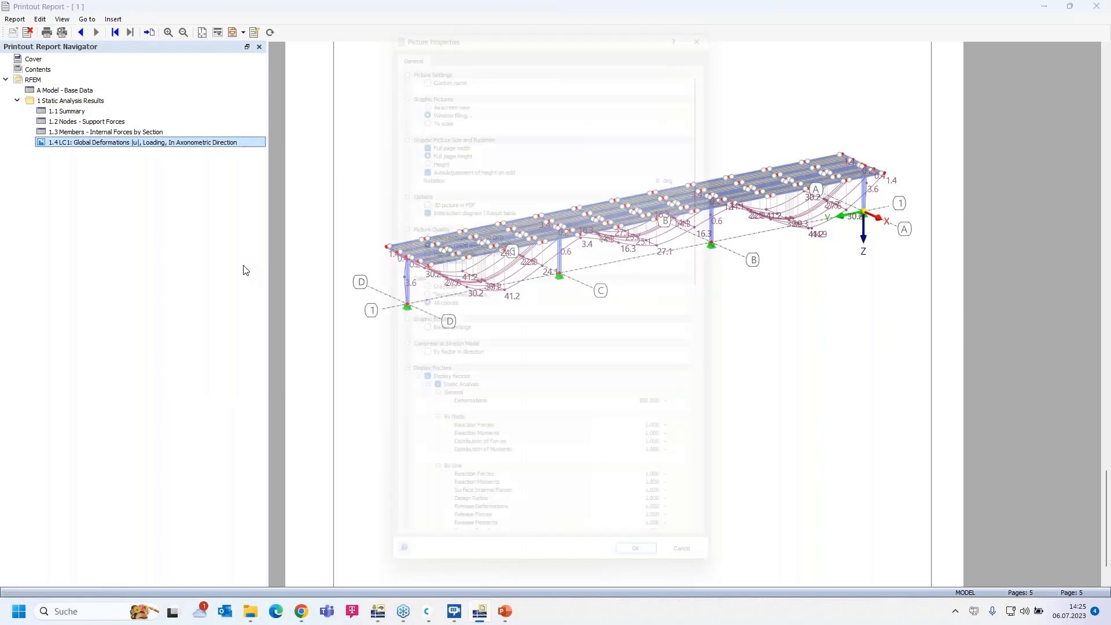
left_click(720, 9)
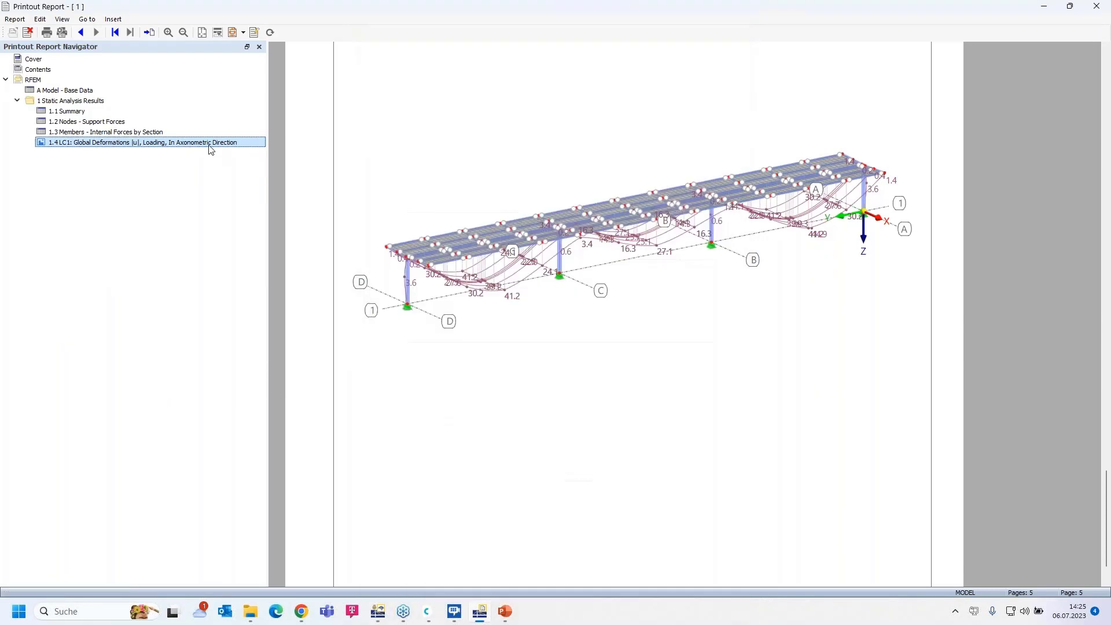
- Edit the LC1 global deformations report picture to show the structure in the X-direction and accept the new view
right_click(211, 146)
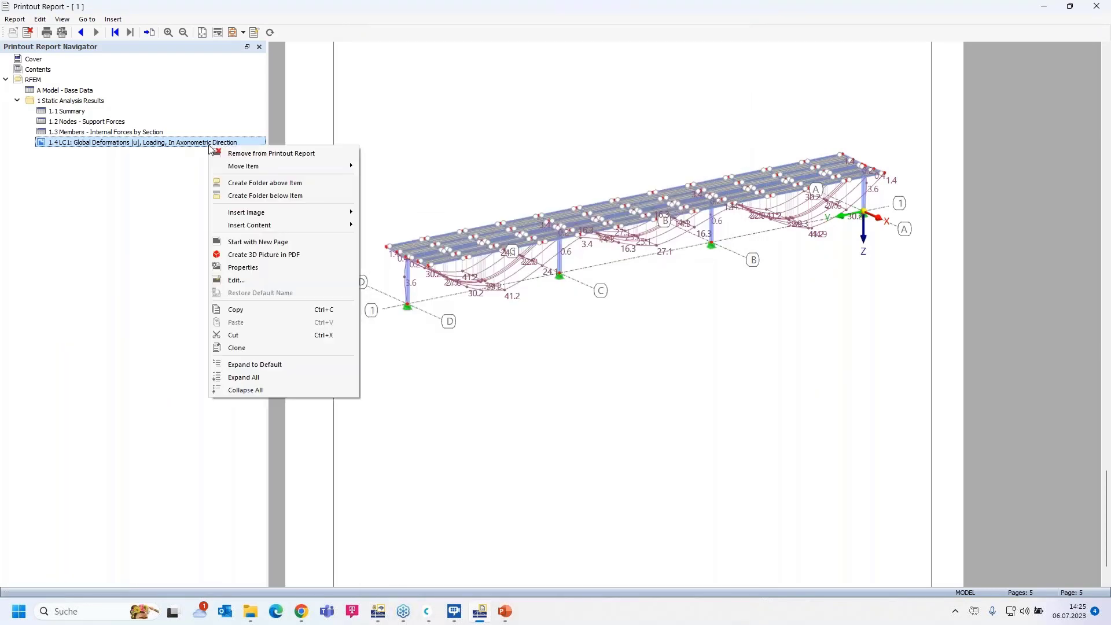
left_click(250, 280)
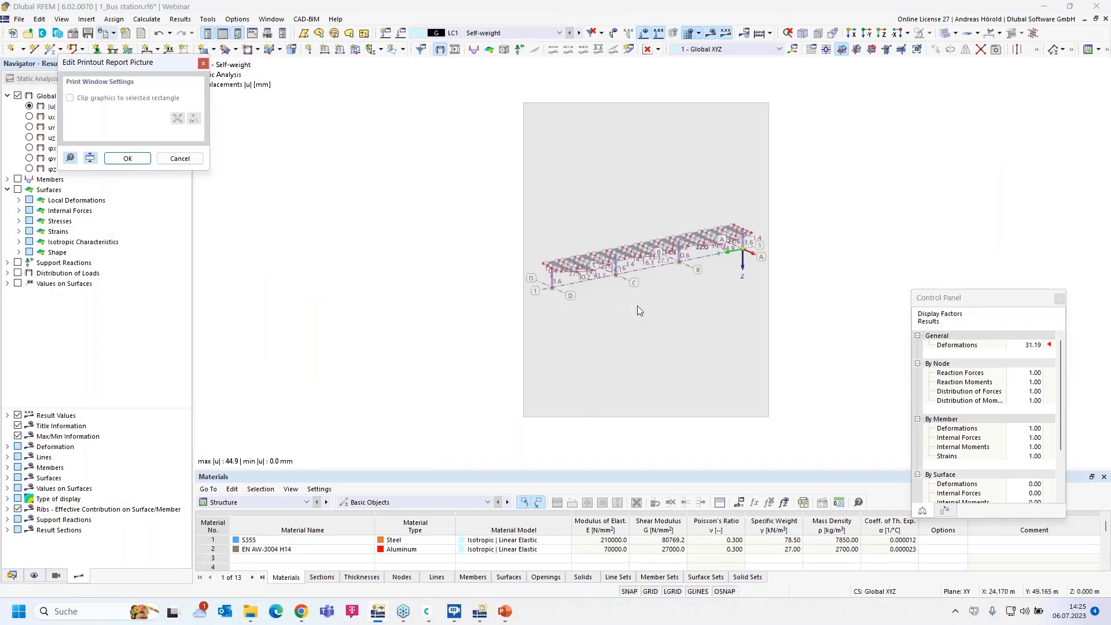
left_click(851, 35)
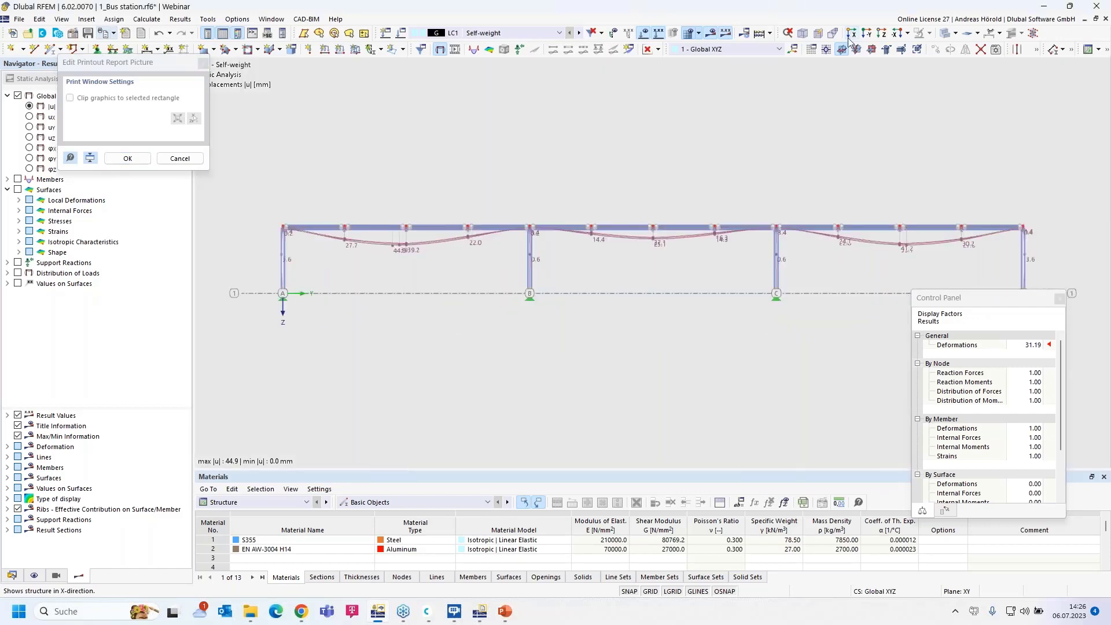
scroll(362, 411, "down", 3)
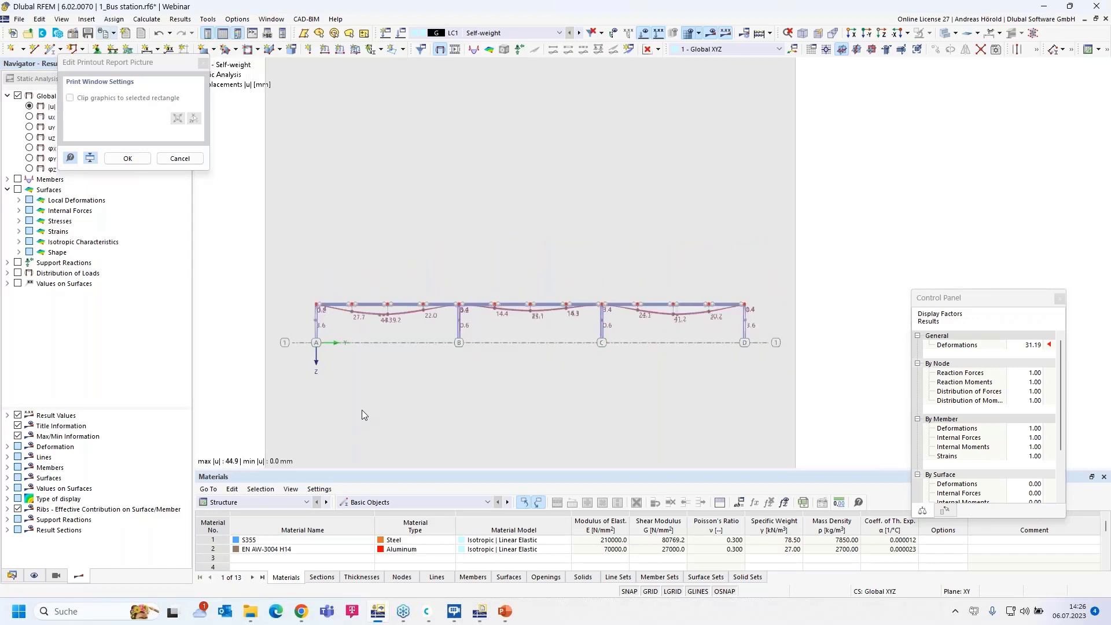
left_click(128, 162)
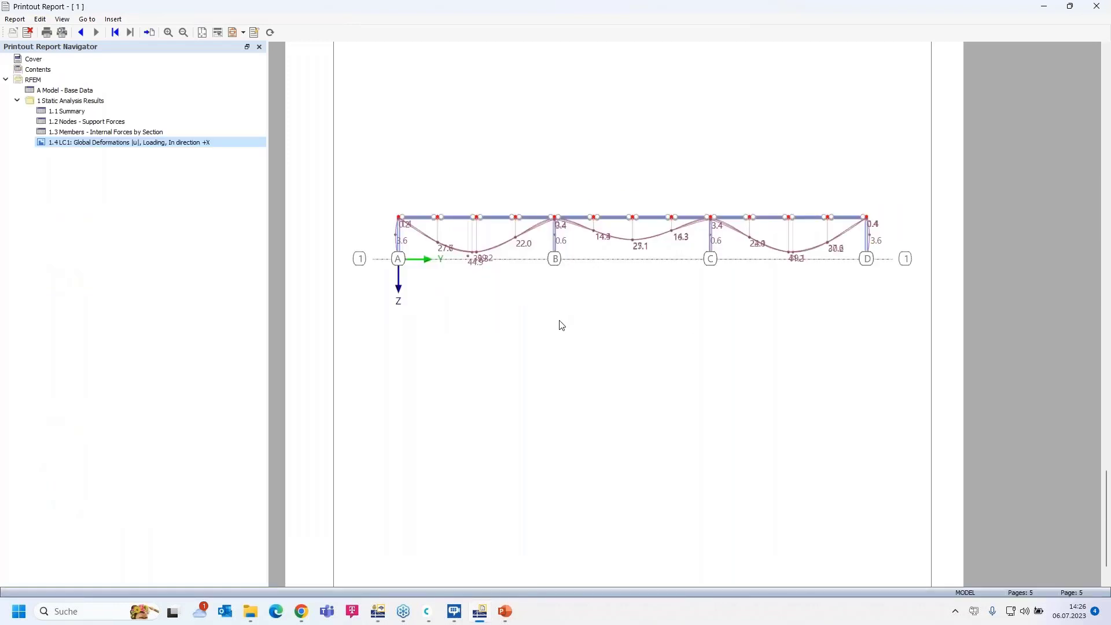
- Set the deformations display factor in the LC1 report picture's properties to 50 and accept them
right_click(149, 145)
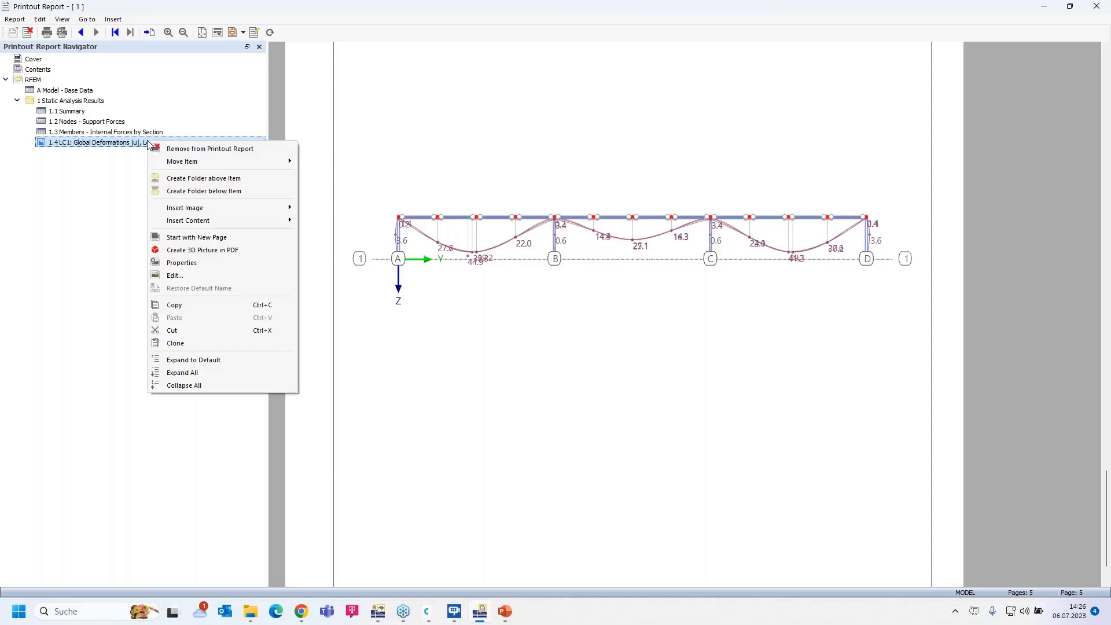
left_click(202, 264)
left_click_drag(588, 12, 254, 11)
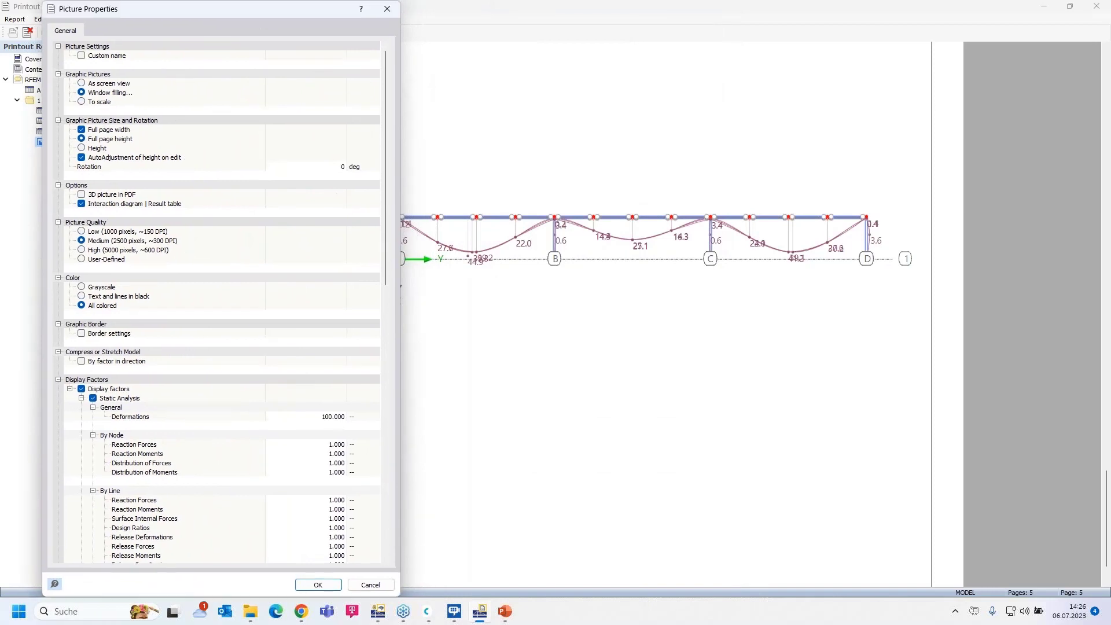
left_click(322, 417)
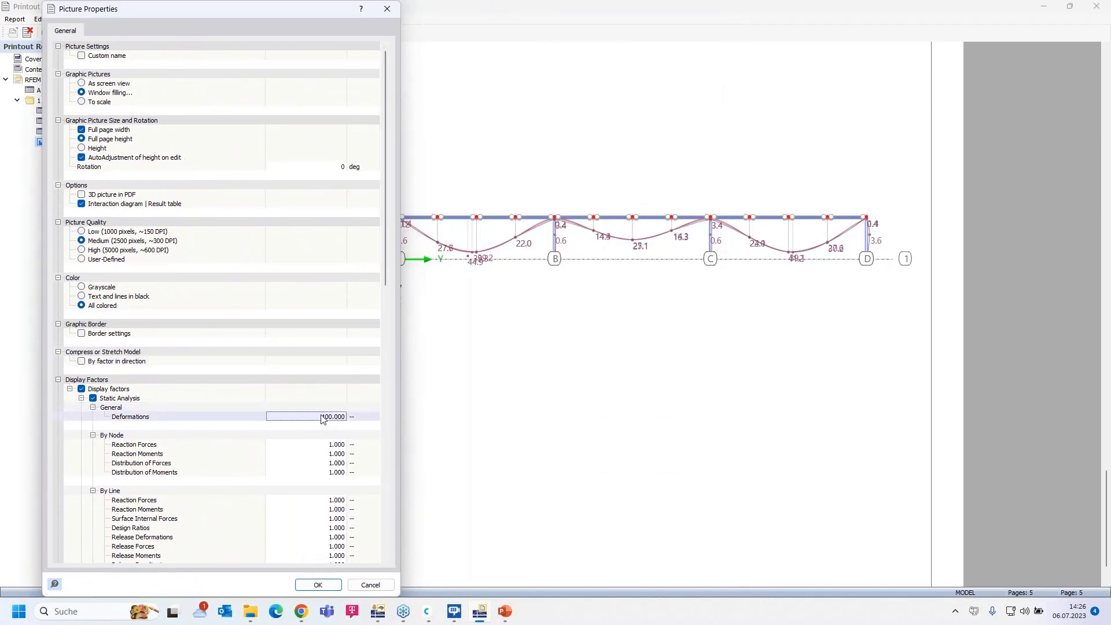
type("50")
key("Tab")
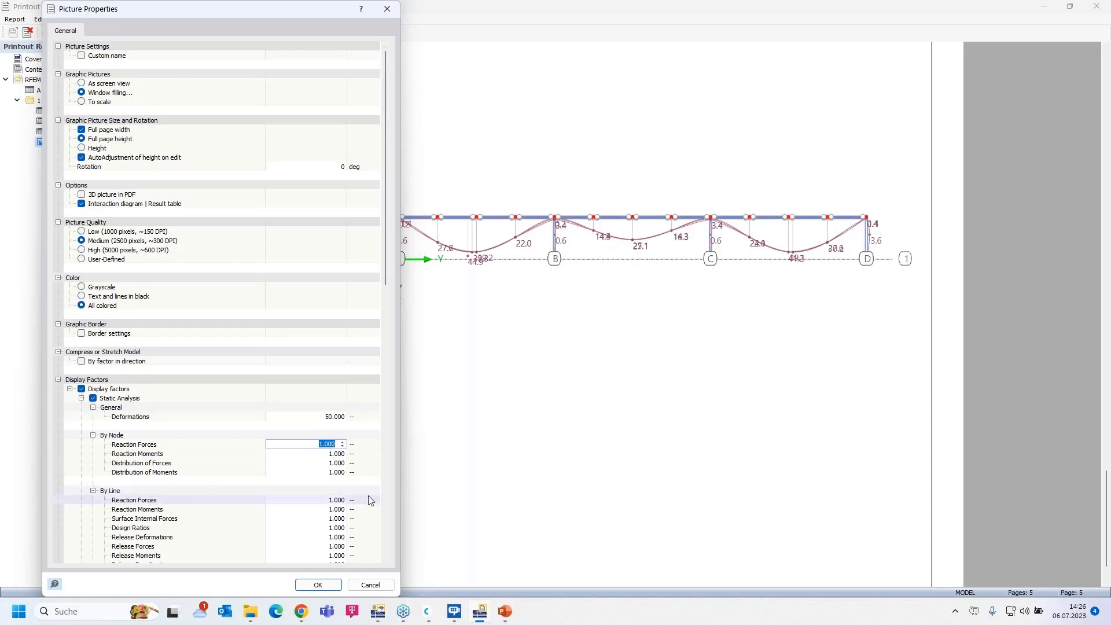
left_click(305, 584)
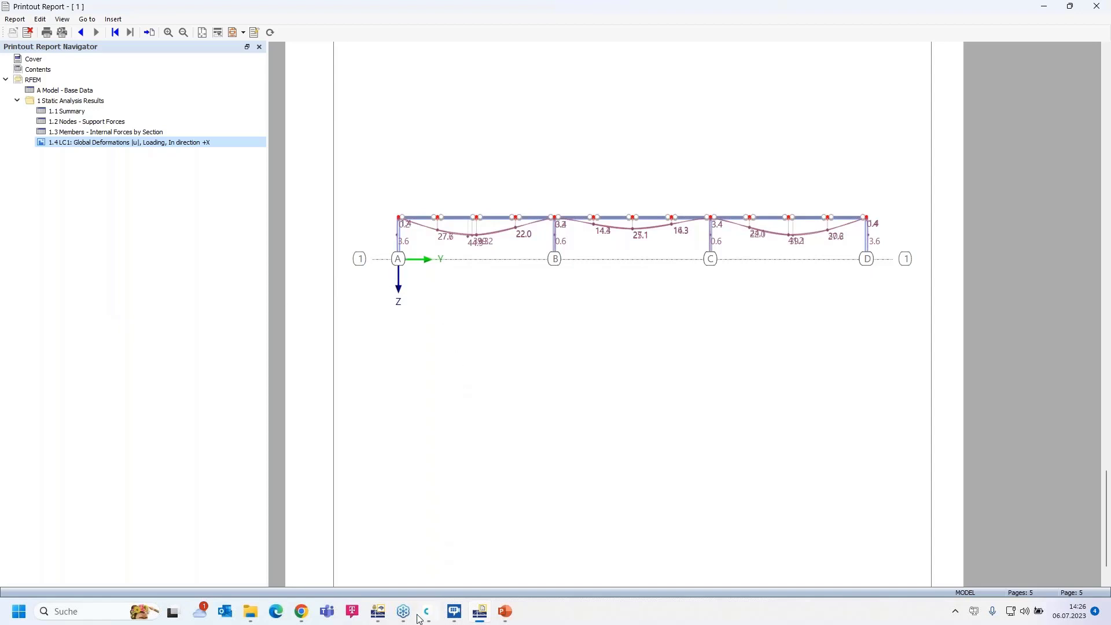
- Switch to the PowerPoint slide show and advance to the "Book your free Online Appointment!" slide
mouse_move(511, 618)
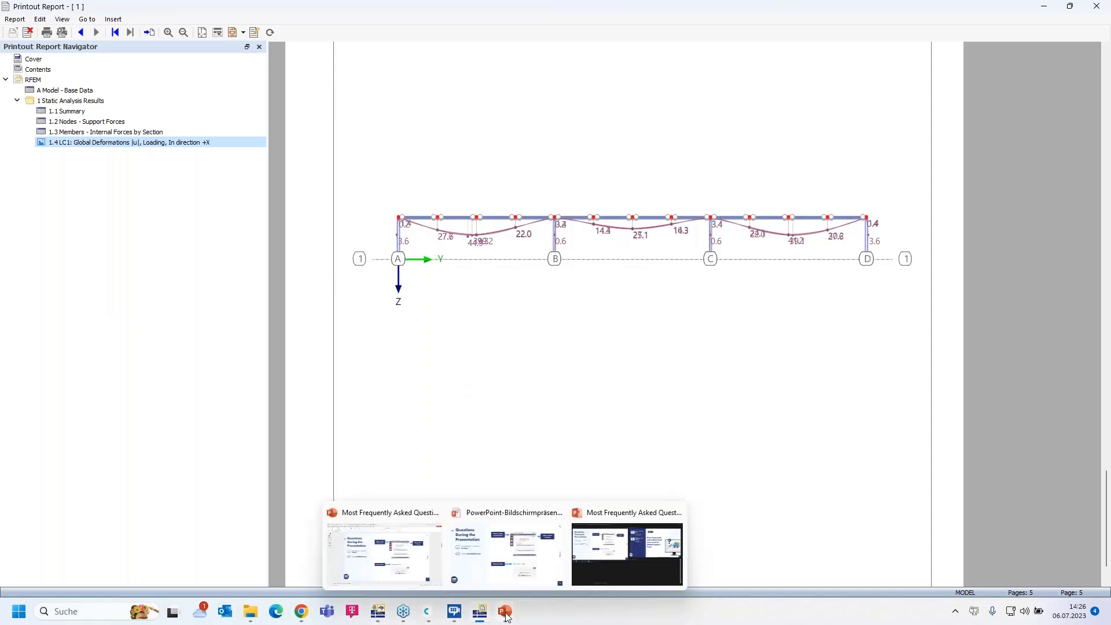
left_click(516, 557)
left_click(1001, 343)
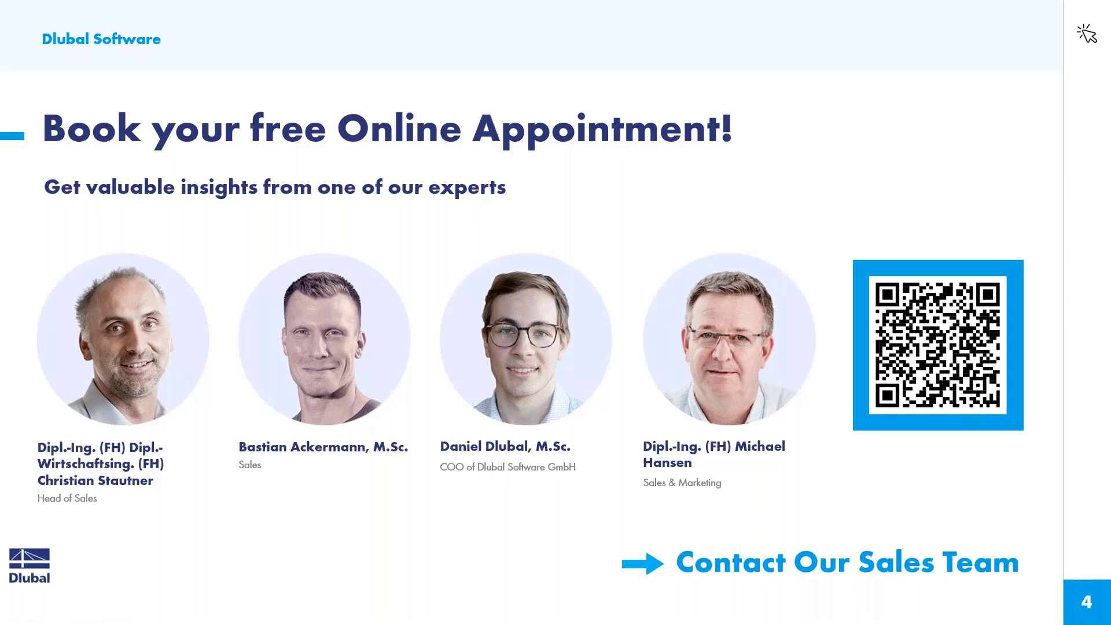
- Switch to the Dlubal website in Chrome and open the Webinars page listed under the News & Events section
key("alt+Tab")
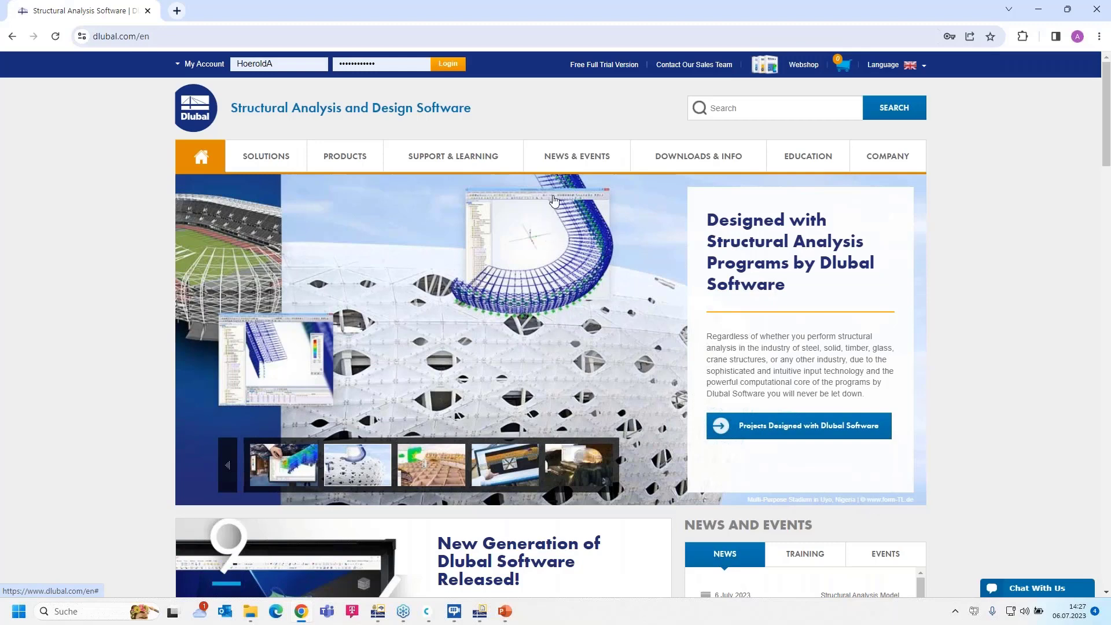
mouse_move(453, 155)
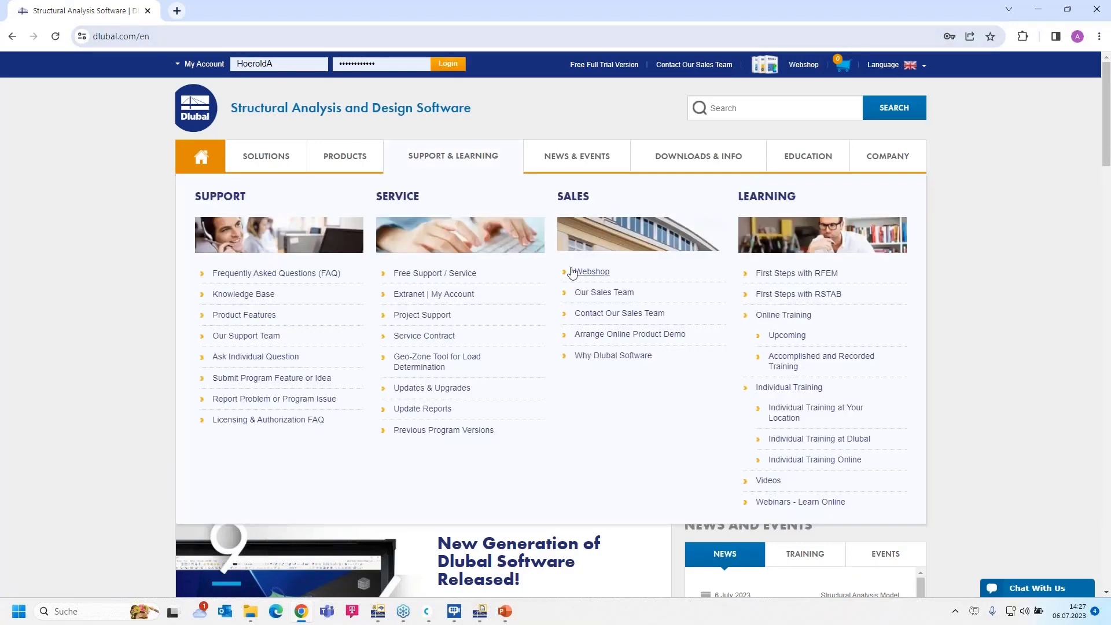
mouse_move(587, 161)
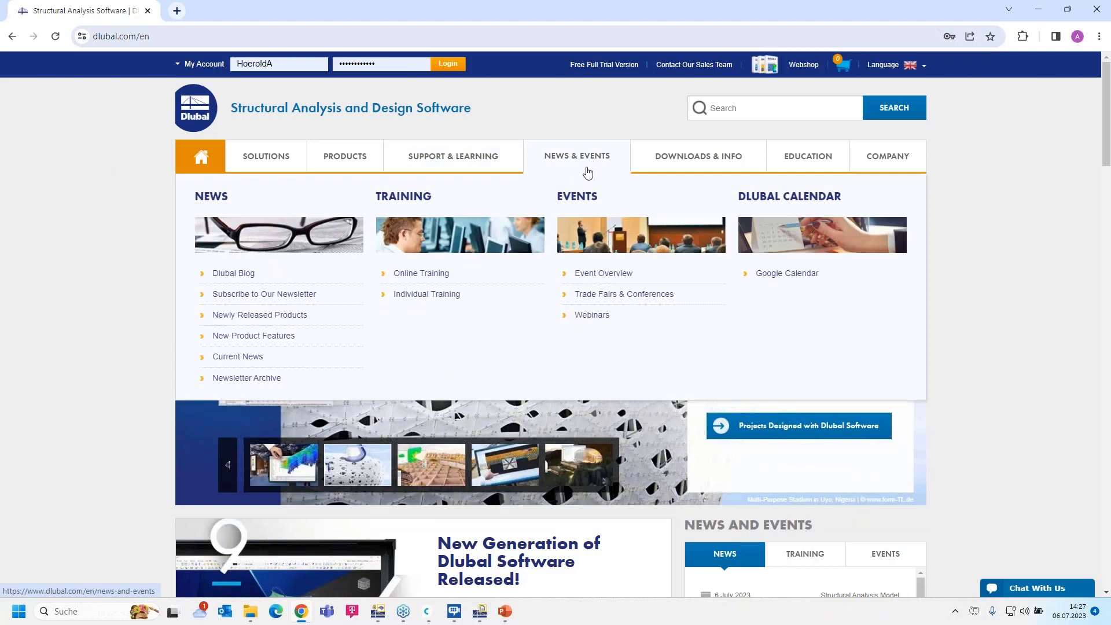
left_click(592, 315)
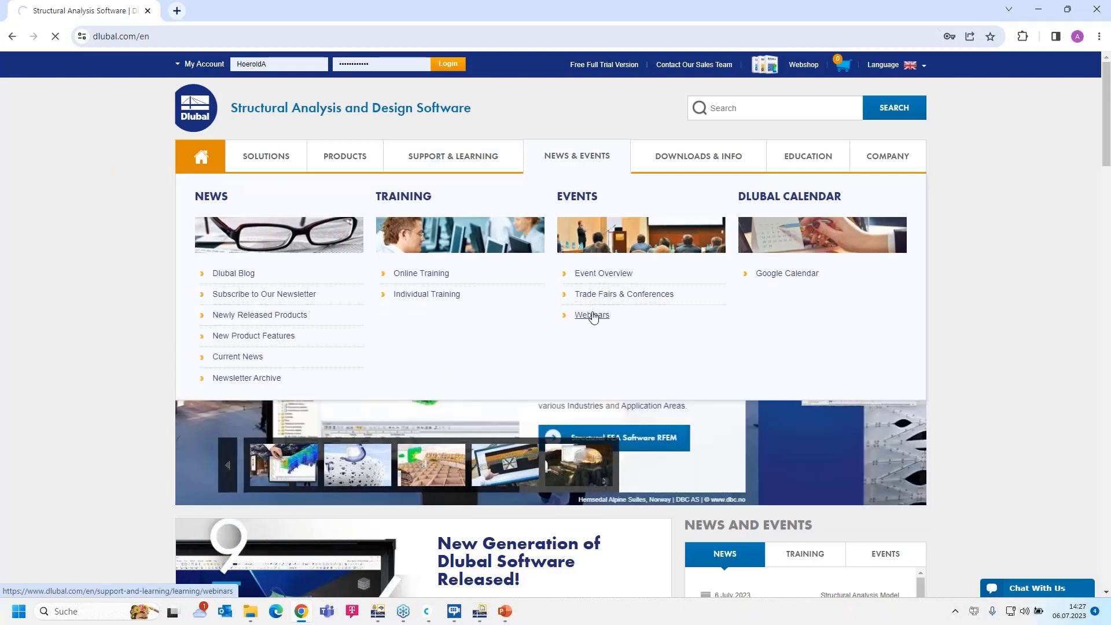
- Look through the upcoming webinars in the list, from the July 2023 support questions to the timber components design webinar
scroll(582, 169, "down", 7)
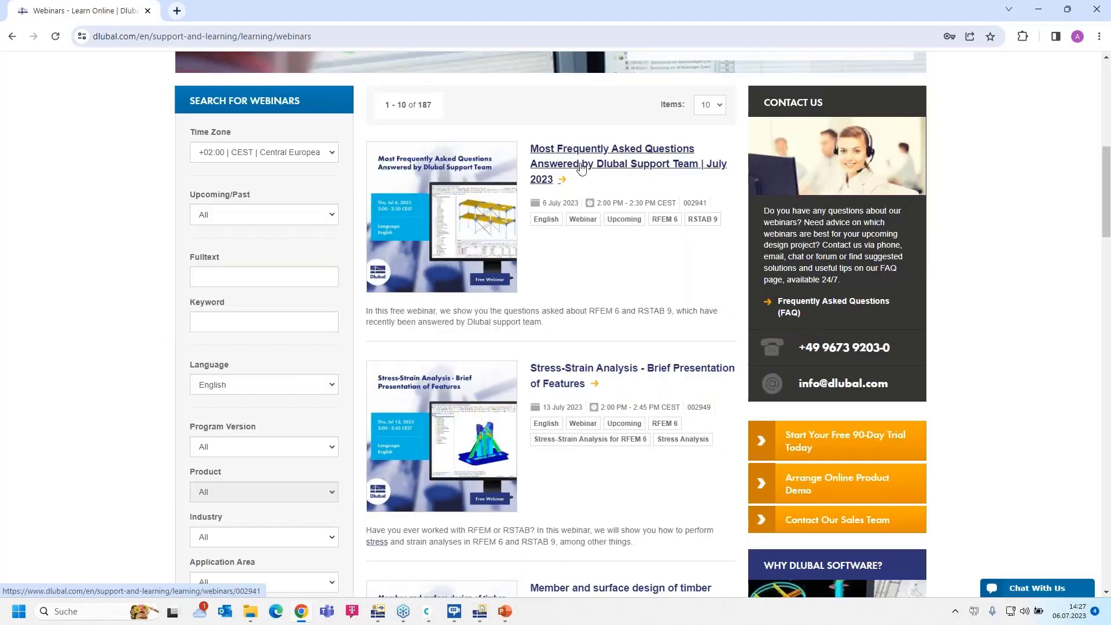
scroll(581, 169, "down", 3)
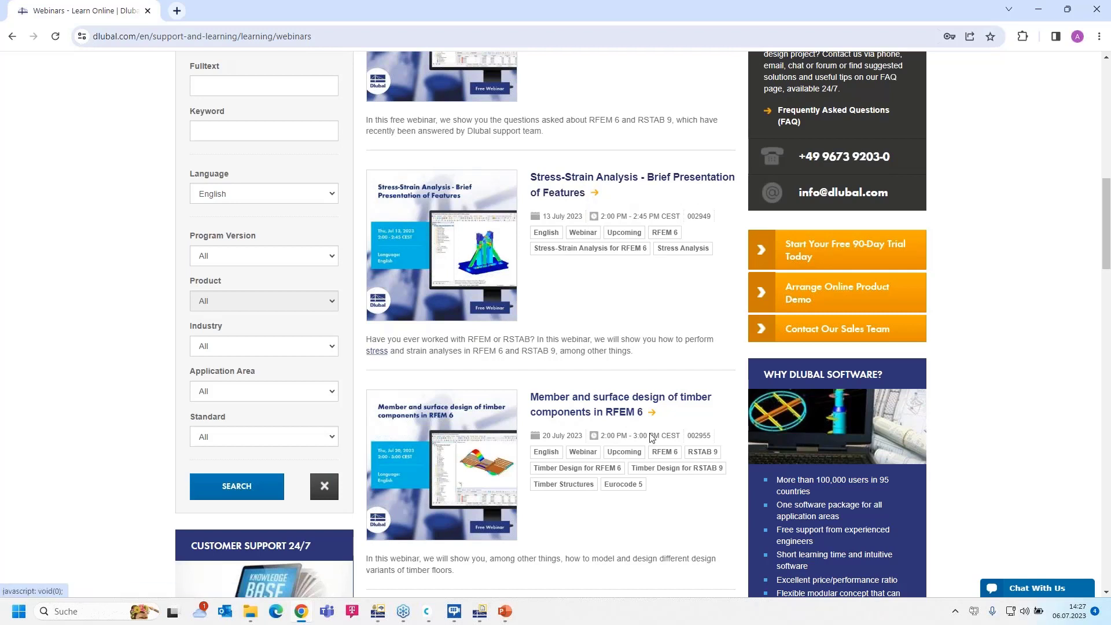
scroll(651, 405, "down", 1)
scroll(578, 344, "down", 1)
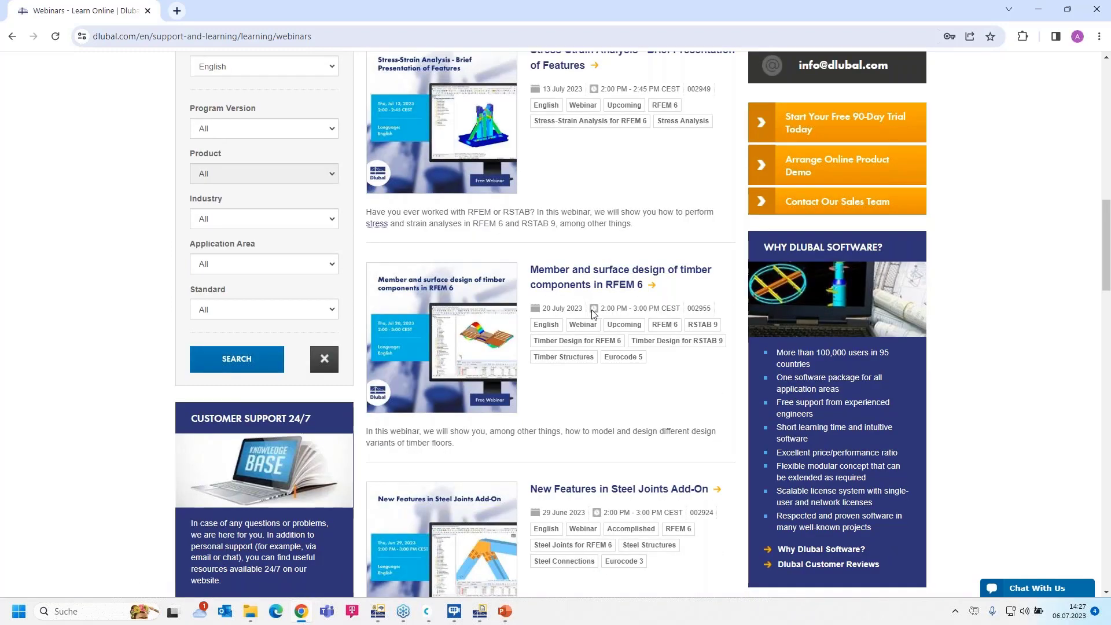
mouse_move(618, 309)
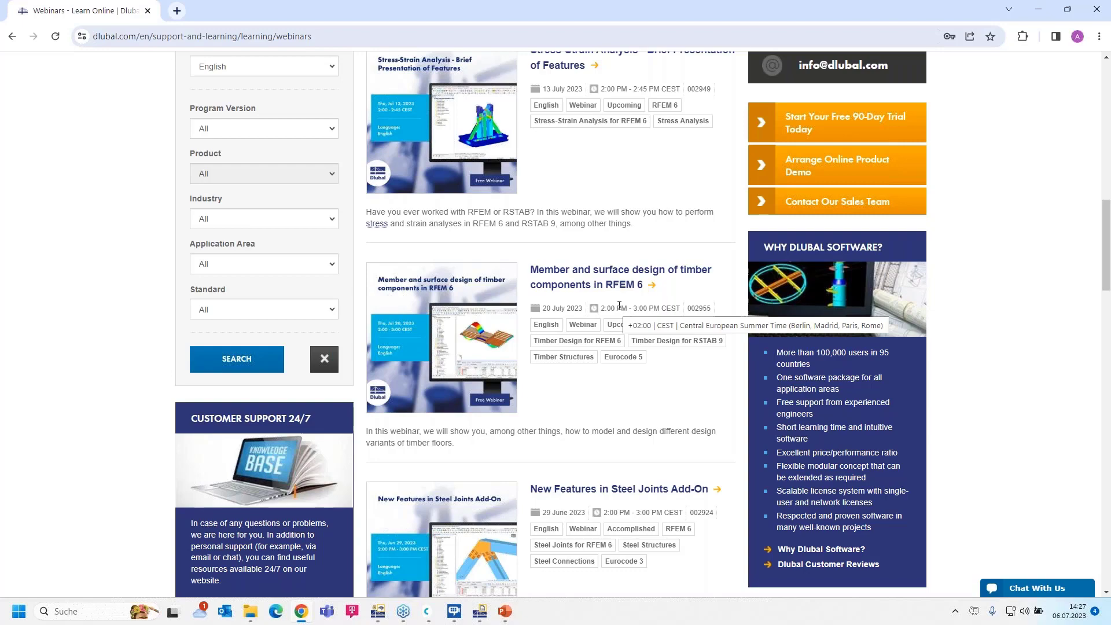
scroll(650, 345, "up", 5)
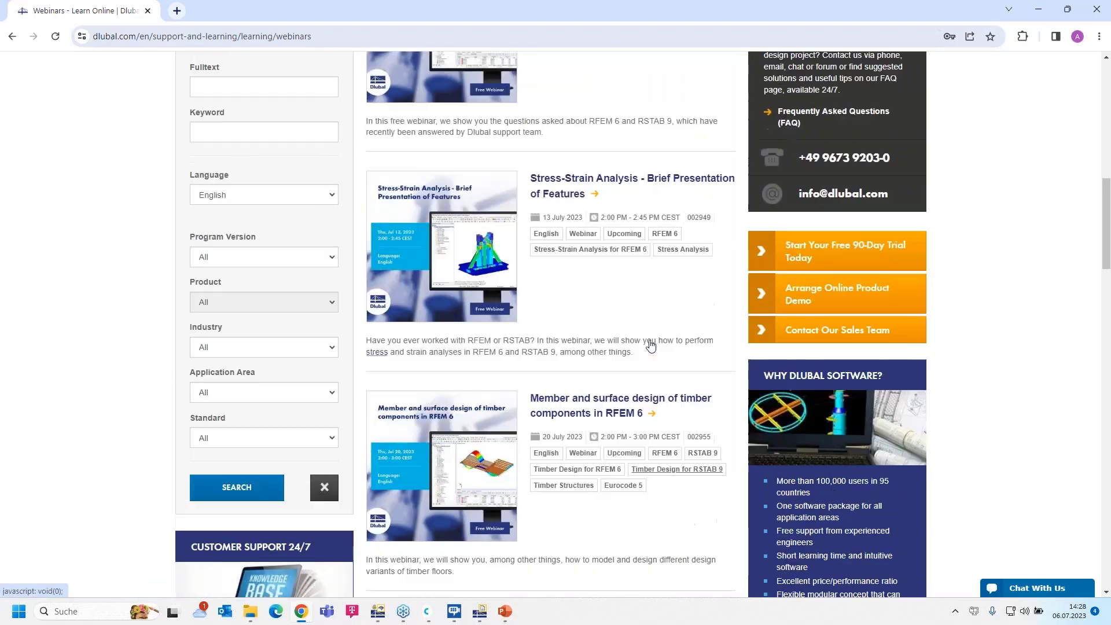
scroll(650, 345, "down", 2)
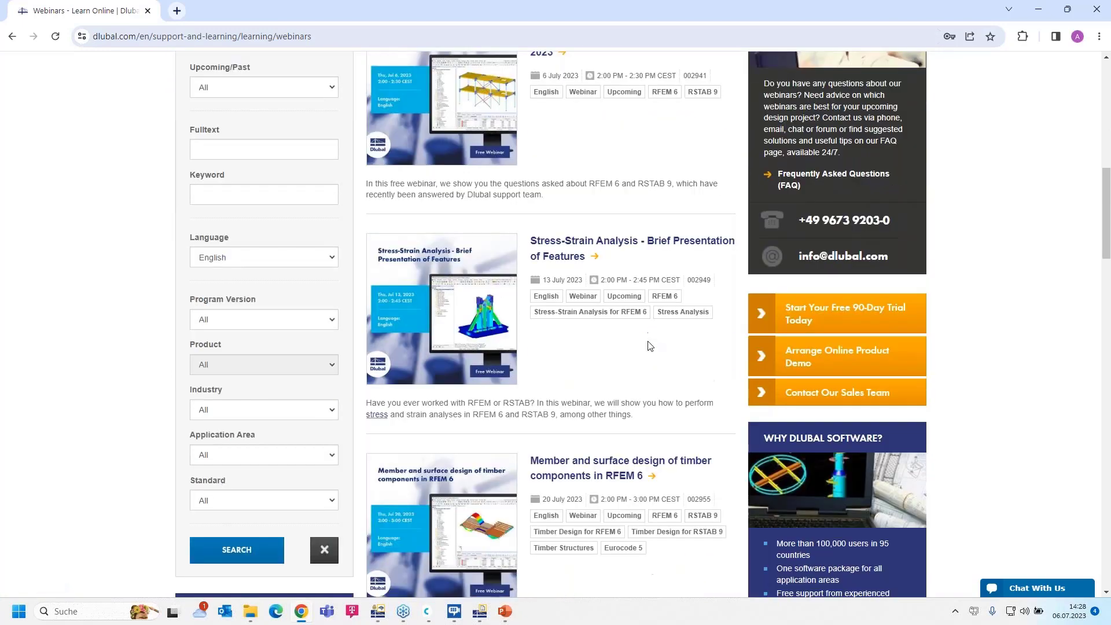
scroll(650, 345, "up", 3)
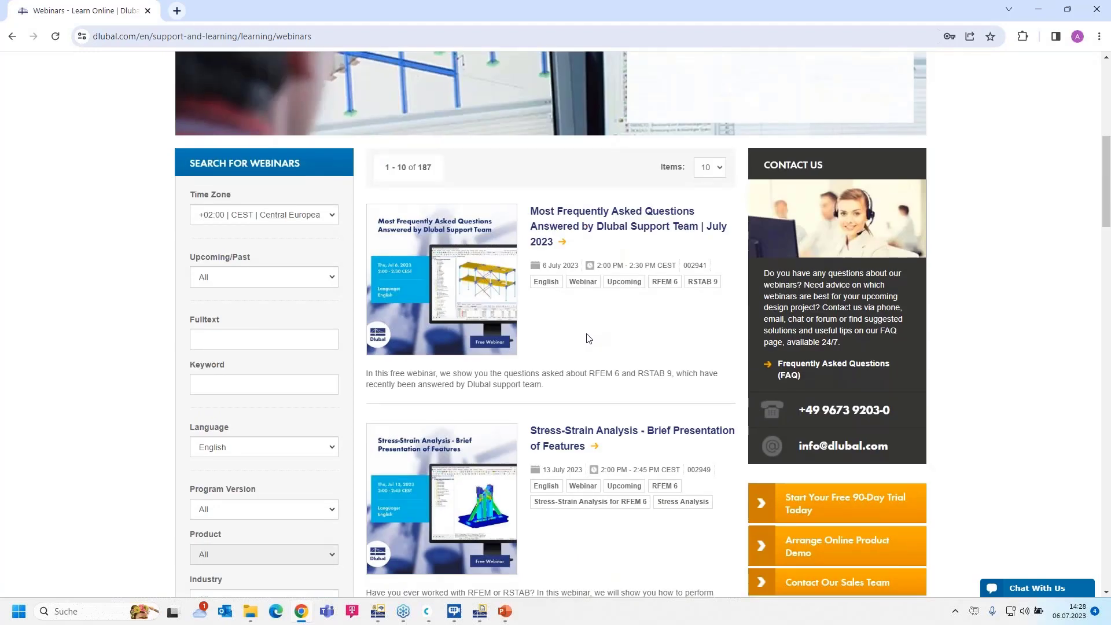
scroll(588, 338, "down", 4)
scroll(587, 341, "up", 3)
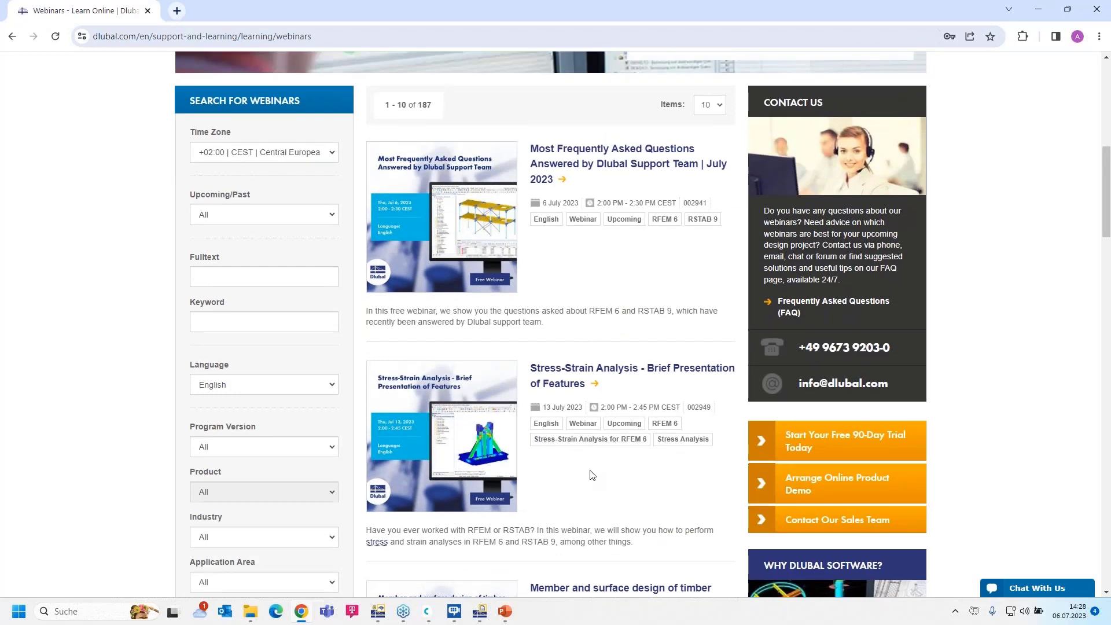
scroll(592, 474, "down", 2)
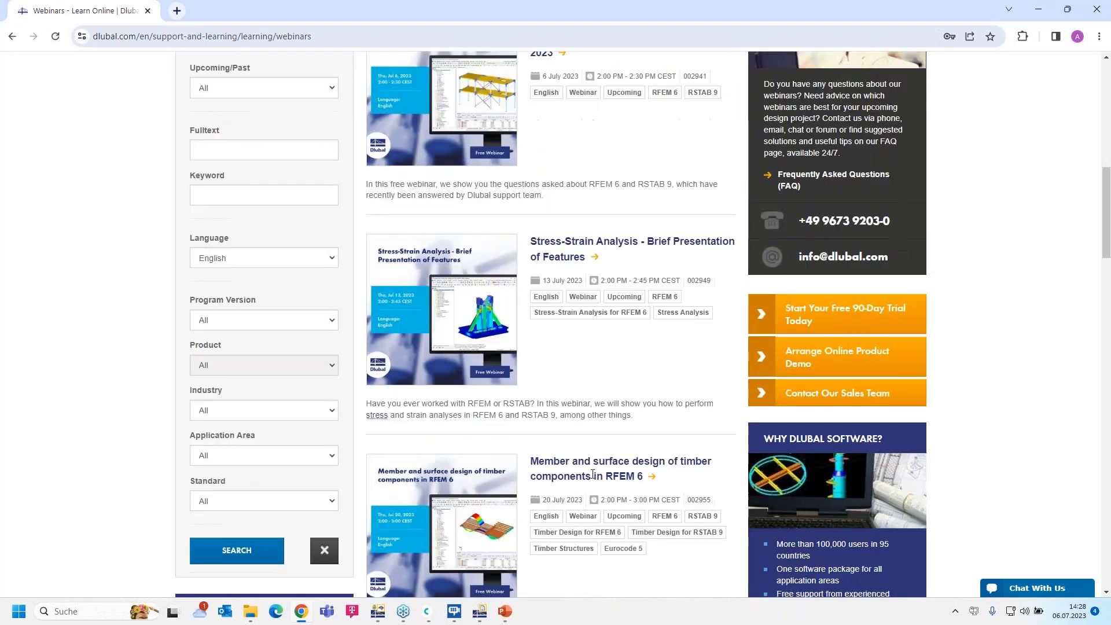
scroll(593, 470, "up", 4)
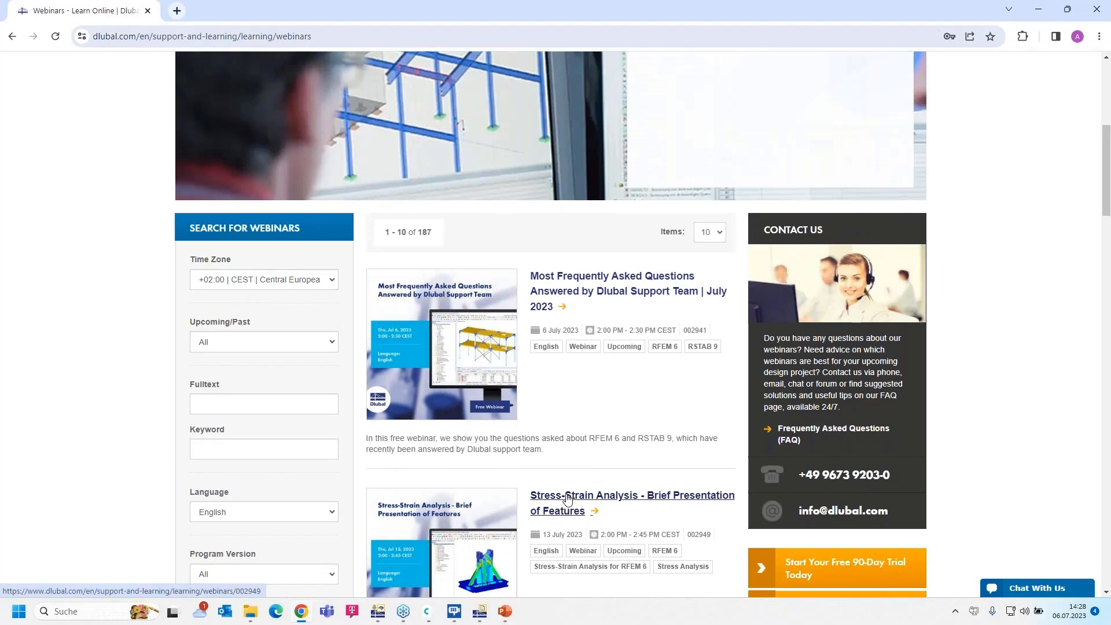
- View the "Stress-Strain Analysis - Brief Presentation of Features" webinar page down to its registration option, and return to the webinar list
scroll(601, 405, "down", 2)
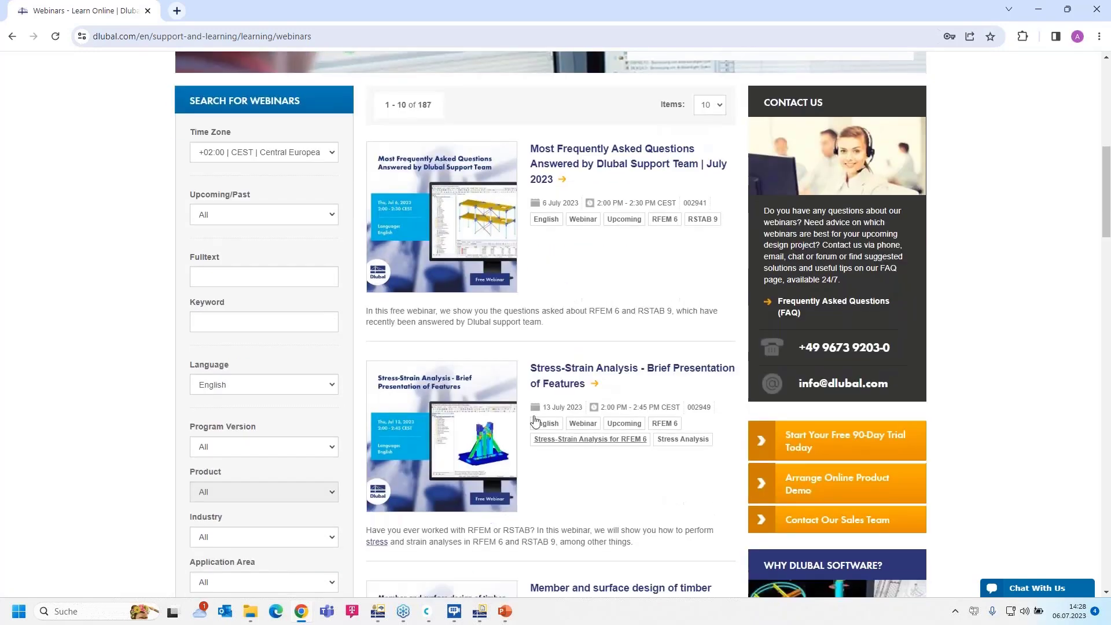
left_click(565, 372)
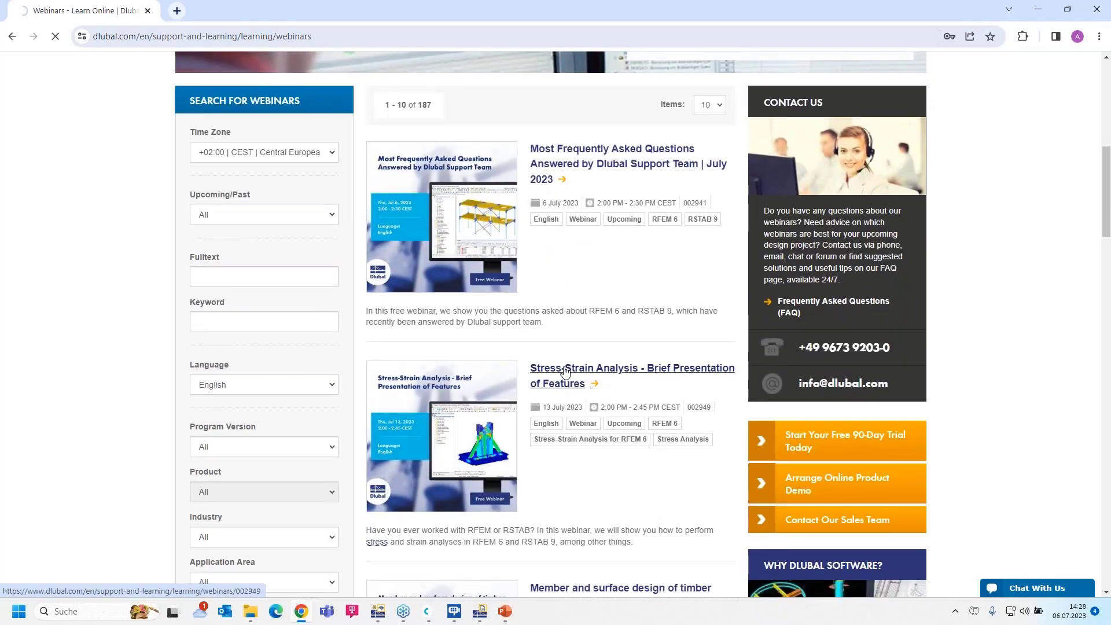
scroll(565, 372, "down", 8)
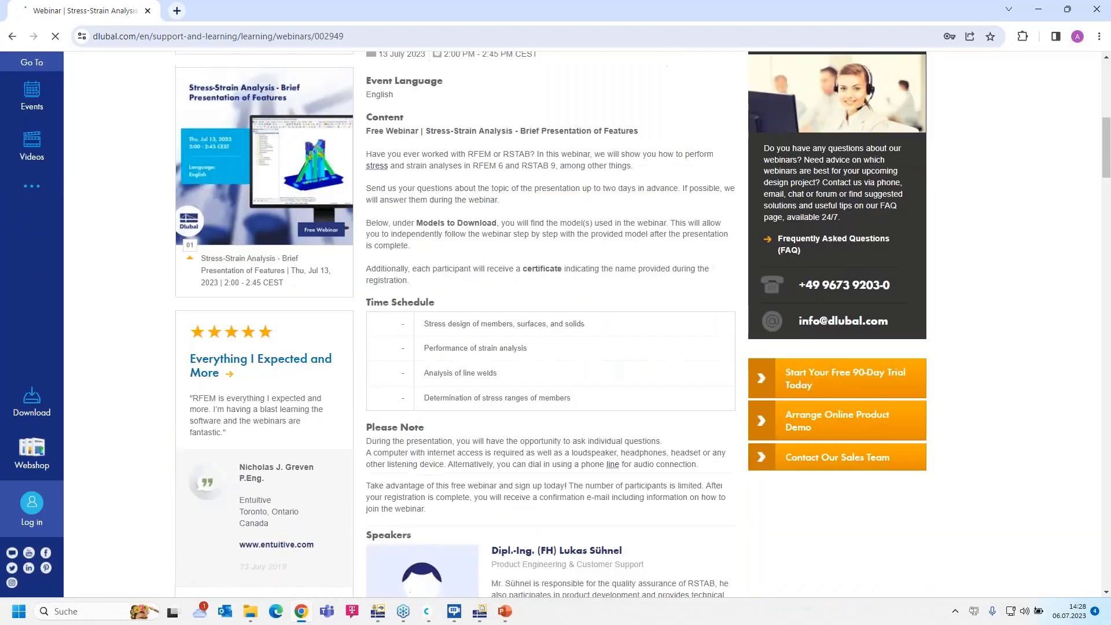
scroll(405, 352, "down", 10)
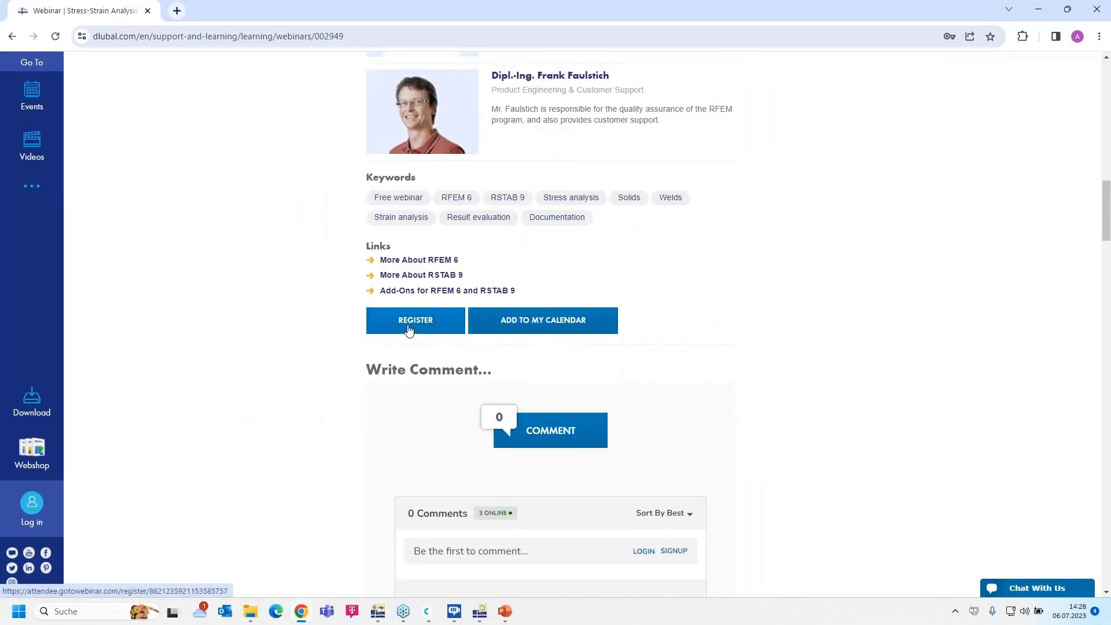
left_click(12, 36)
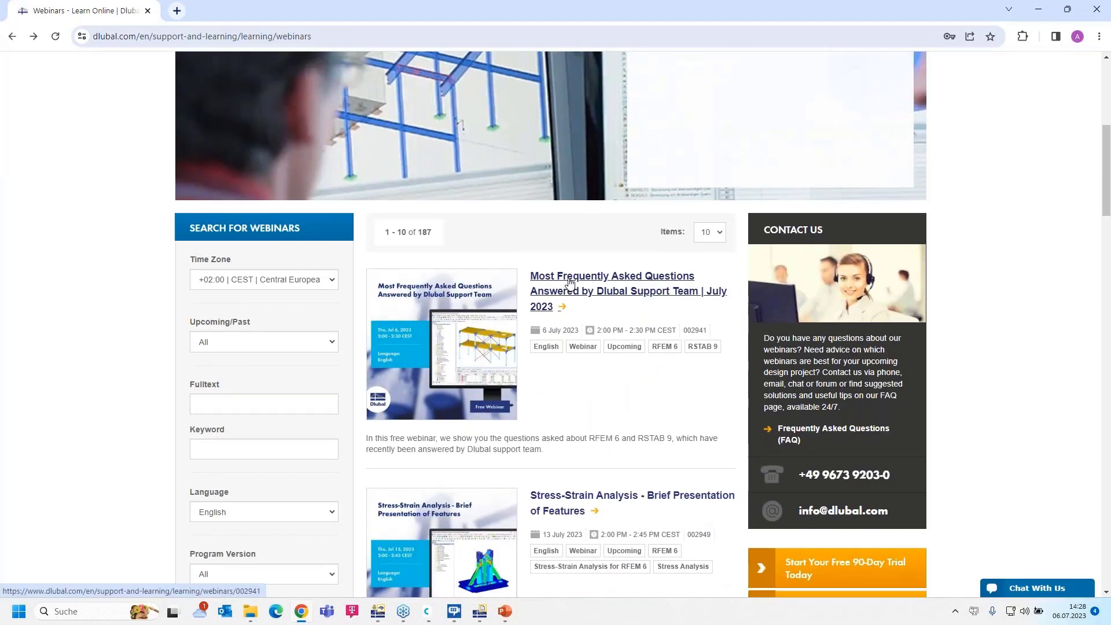
- Open the "Most Frequently Asked Questions Answered by Dlubal Support Team | July 2023" webinar page and review its content, speakers and links
left_click(569, 282)
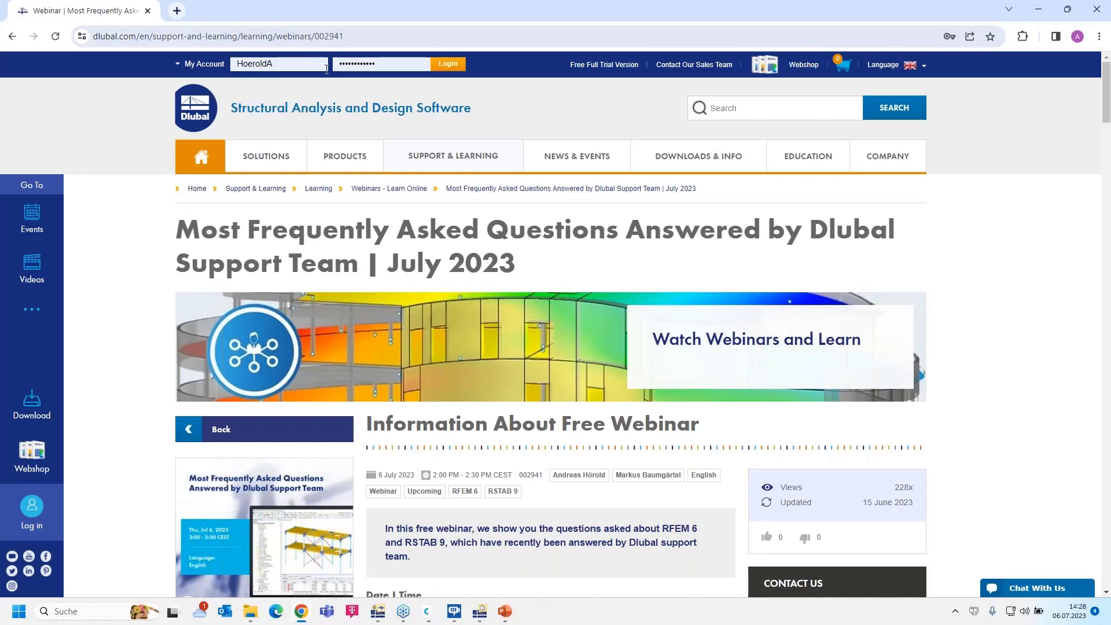
scroll(977, 444, "down", 2)
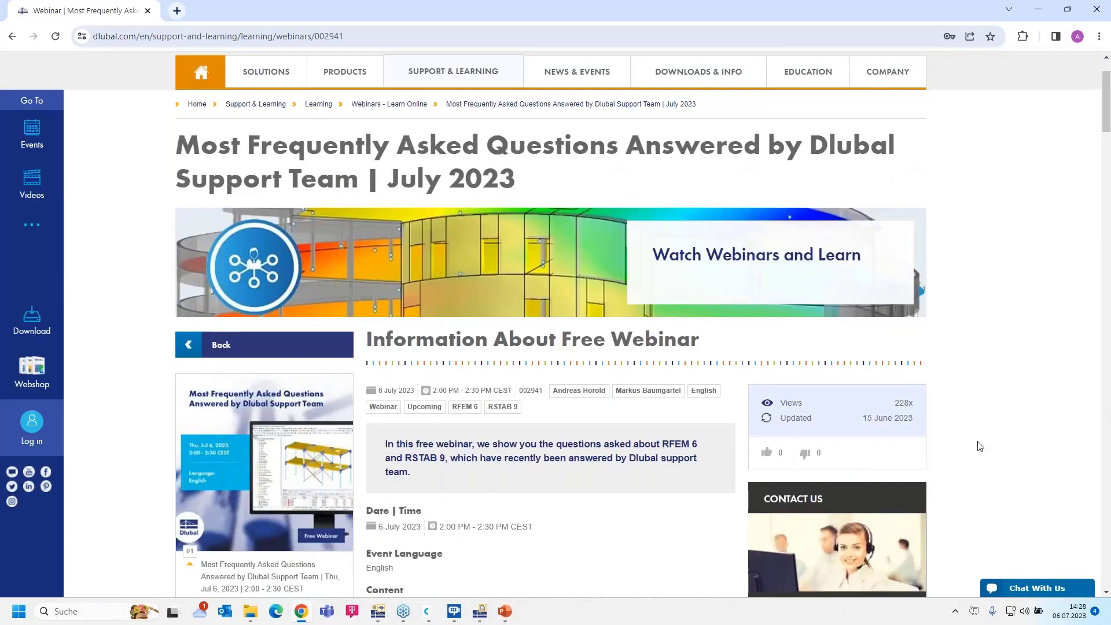
scroll(979, 446, "down", 2)
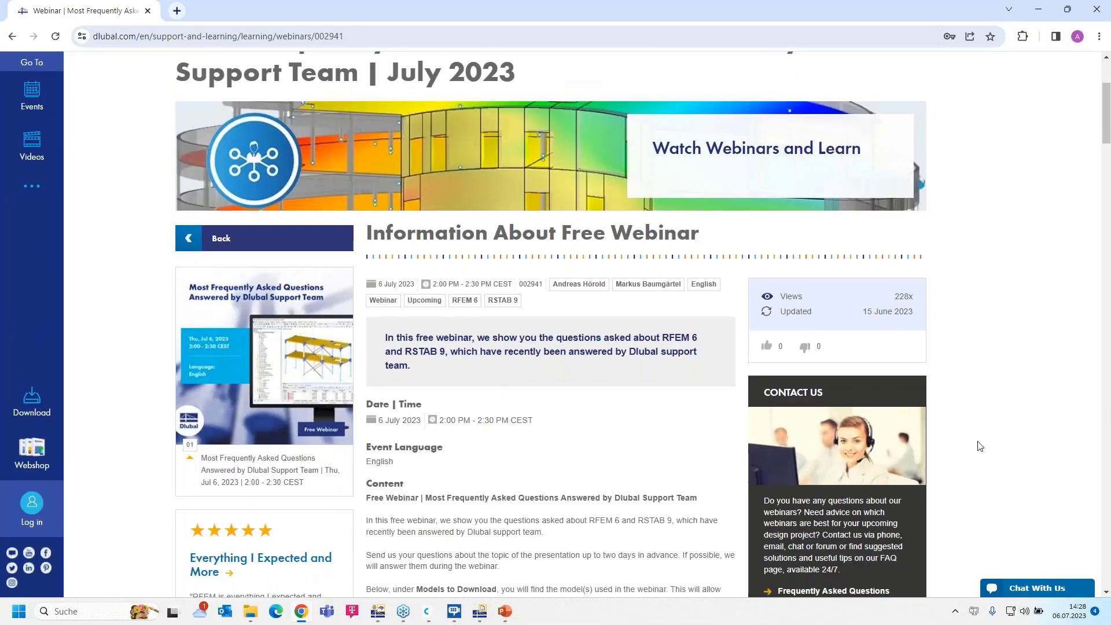
scroll(979, 445, "down", 5)
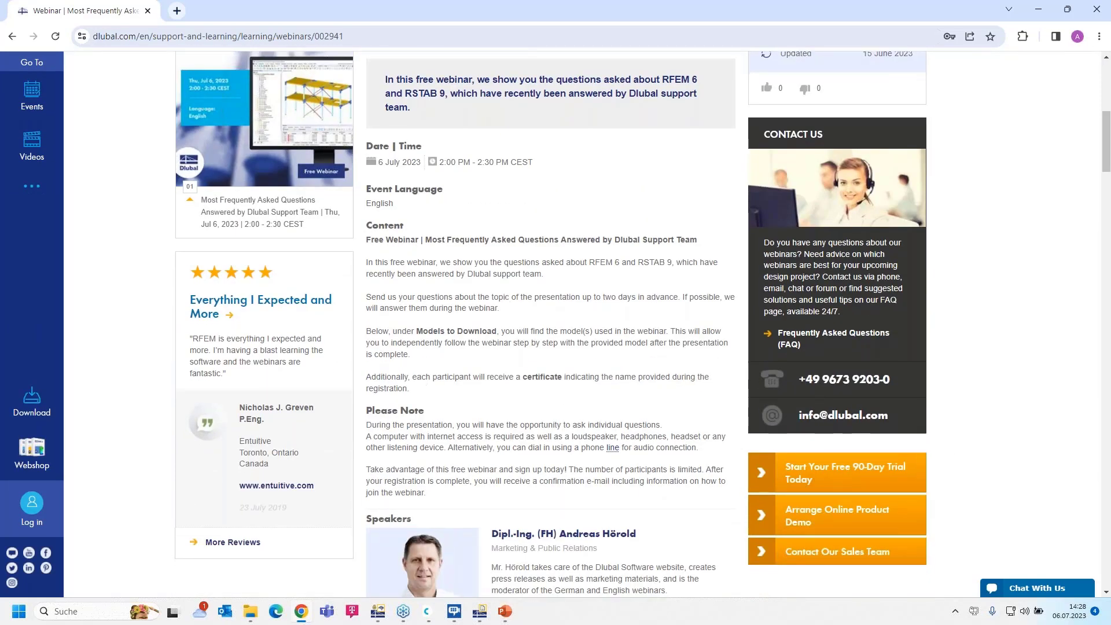
scroll(539, 331, "down", 2)
scroll(480, 281, "down", 10)
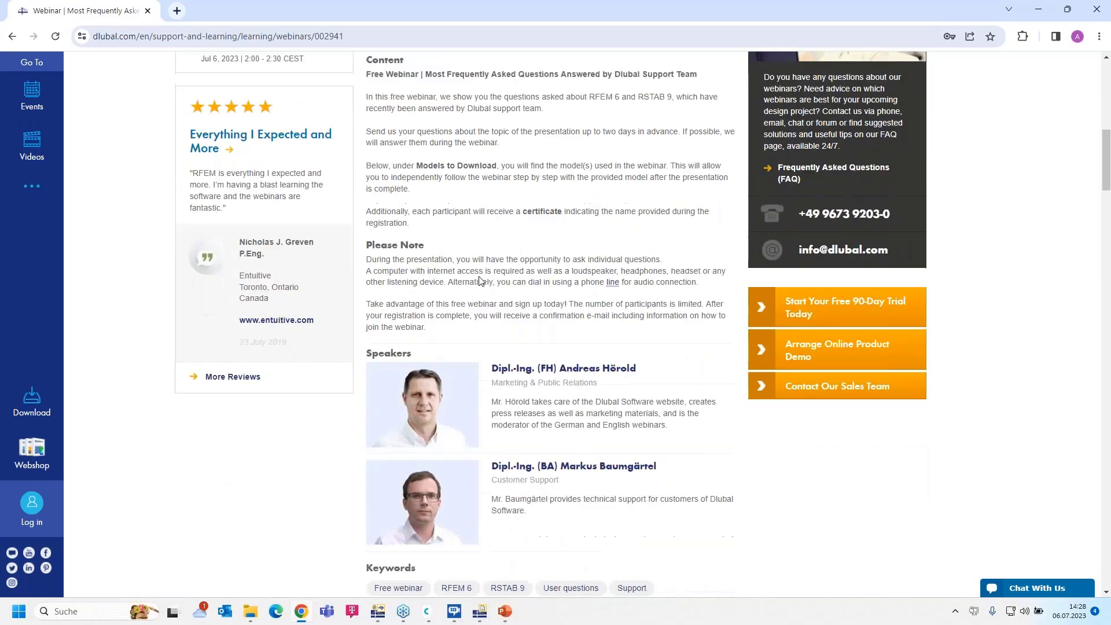
scroll(475, 323, "up", 6)
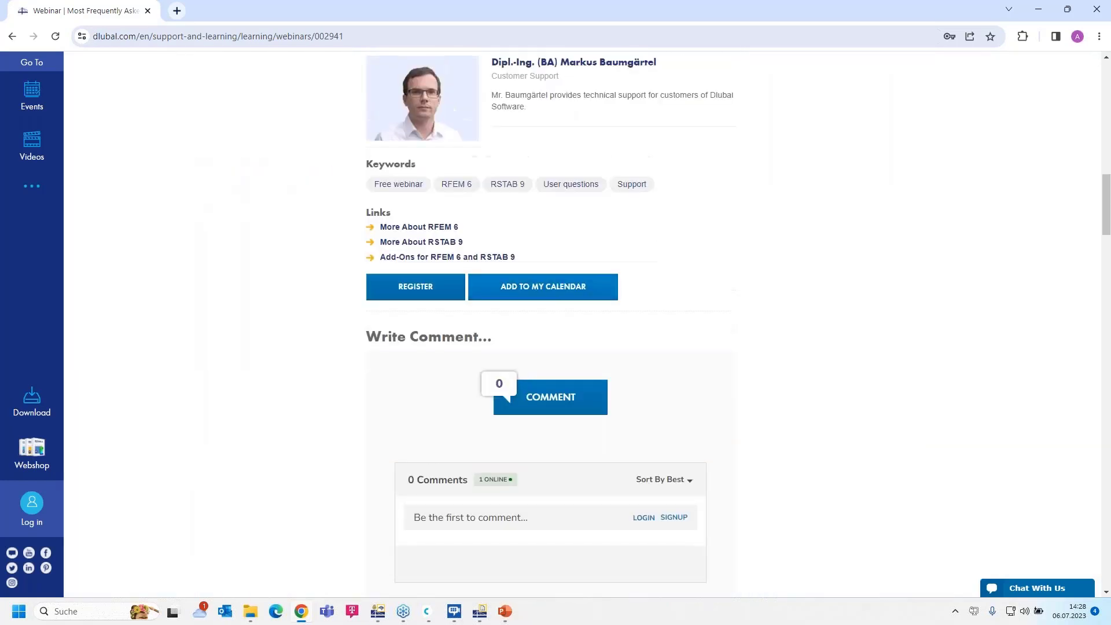
- Examine the Models to Download section of the webinar page and return to the beginning of the page
scroll(475, 323, "down", 15)
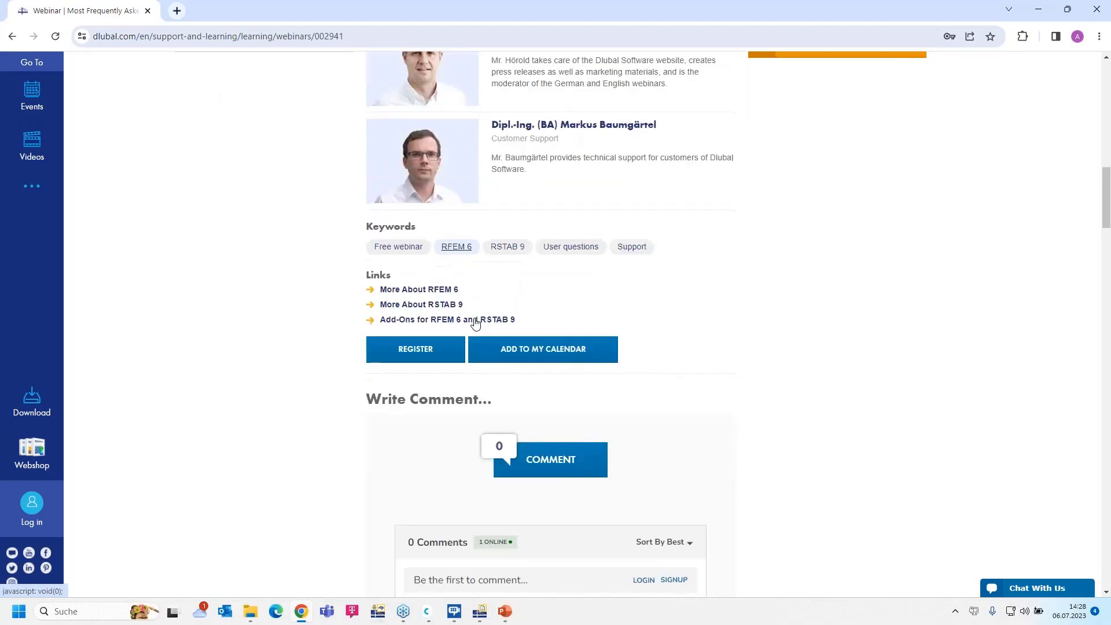
scroll(832, 505, "down", 8)
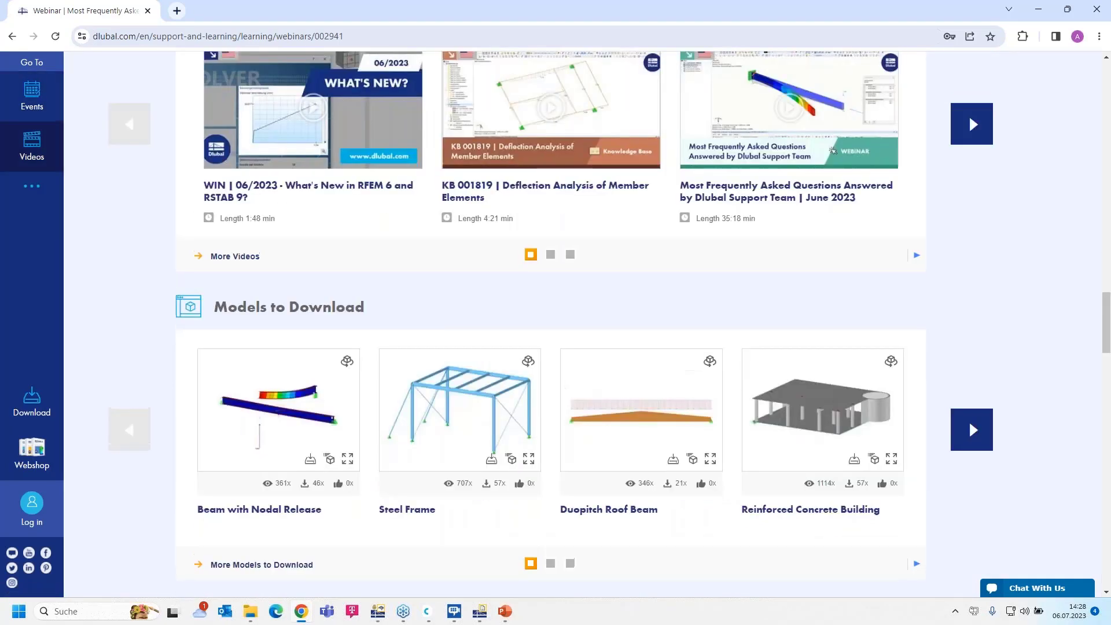
scroll(450, 381, "up", 1)
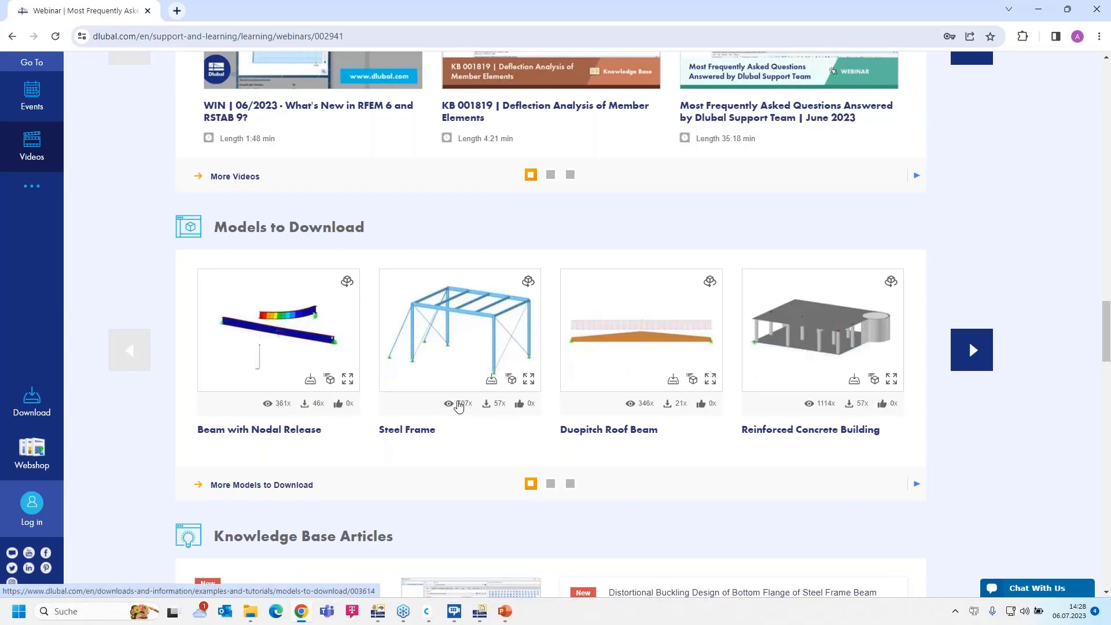
scroll(458, 405, "up", 9)
scroll(459, 405, "up", 20)
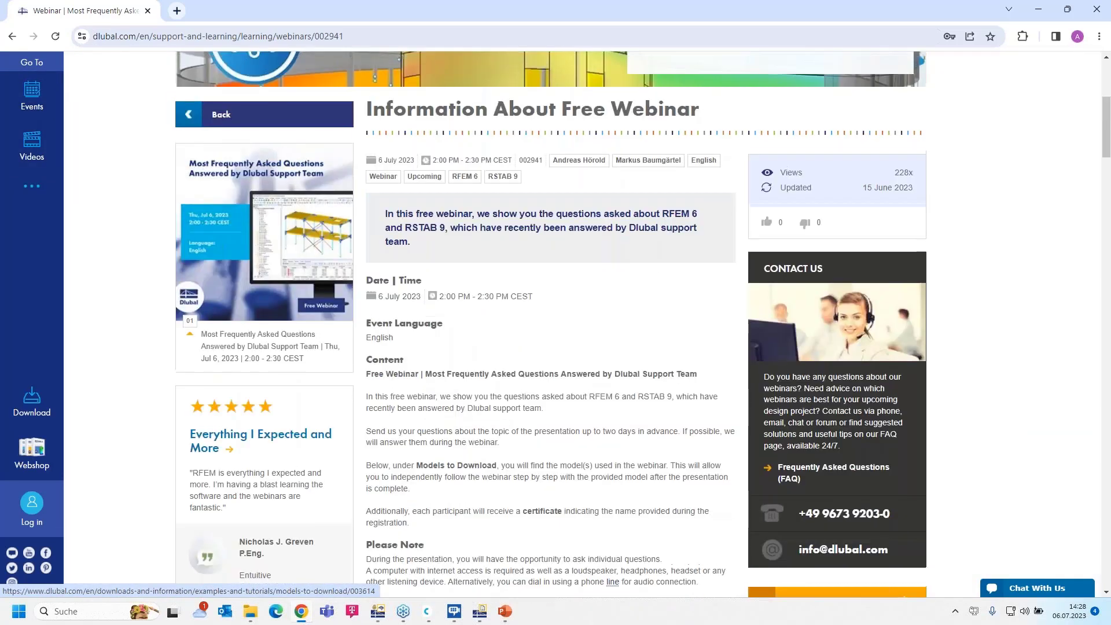
scroll(459, 405, "up", 2)
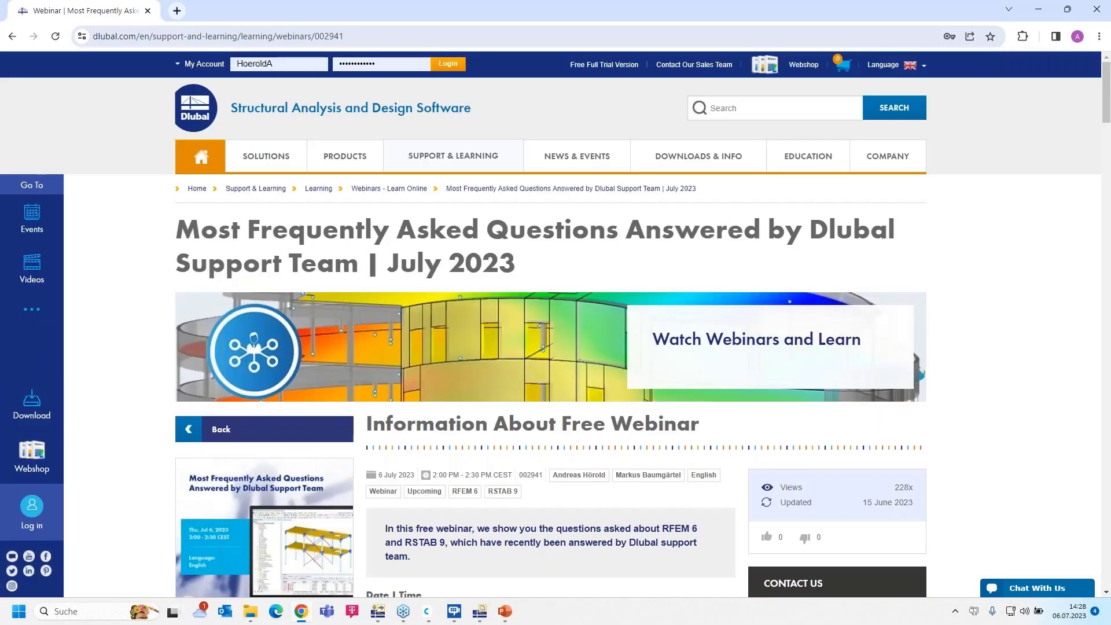